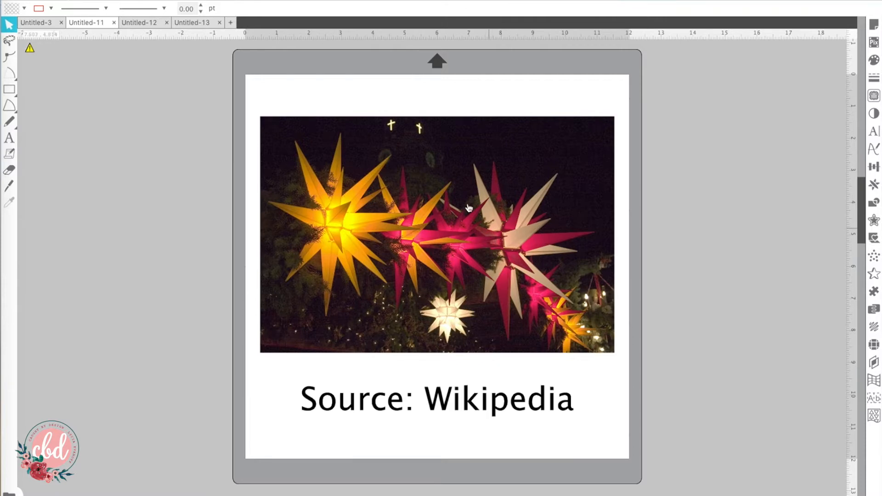
Review the cone templates with glue tabs in Untitled-12 and return to the blank page in Untitled-13
{"action": "left_click", "coordinate": [149, 25]}
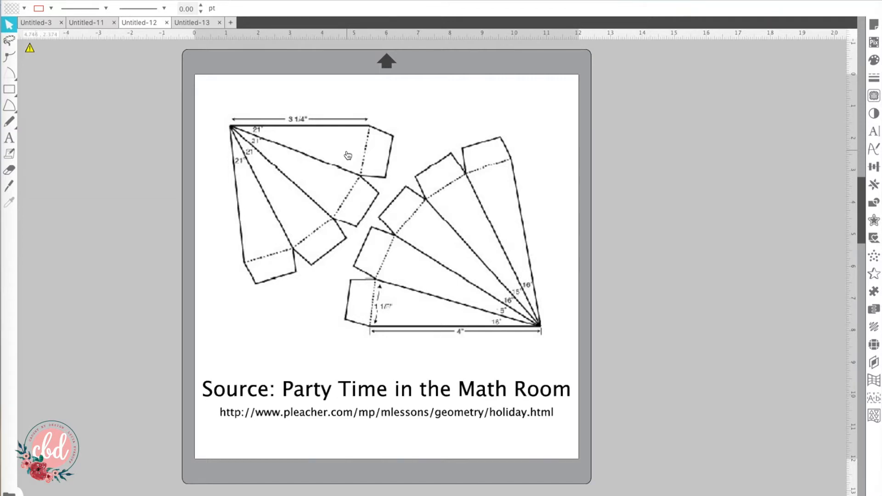
{"action": "scroll", "coordinate": [348, 155], "scroll_direction": "left", "scroll_amount": 1}
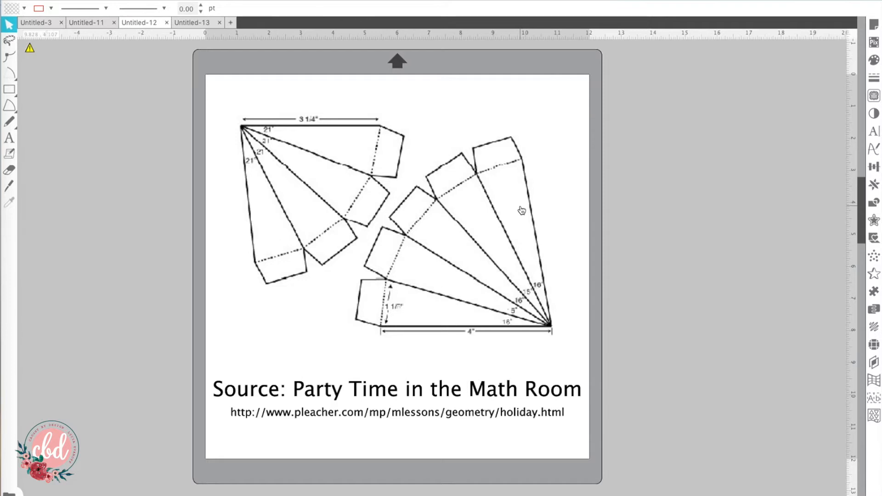
{"action": "left_click", "coordinate": [199, 24]}
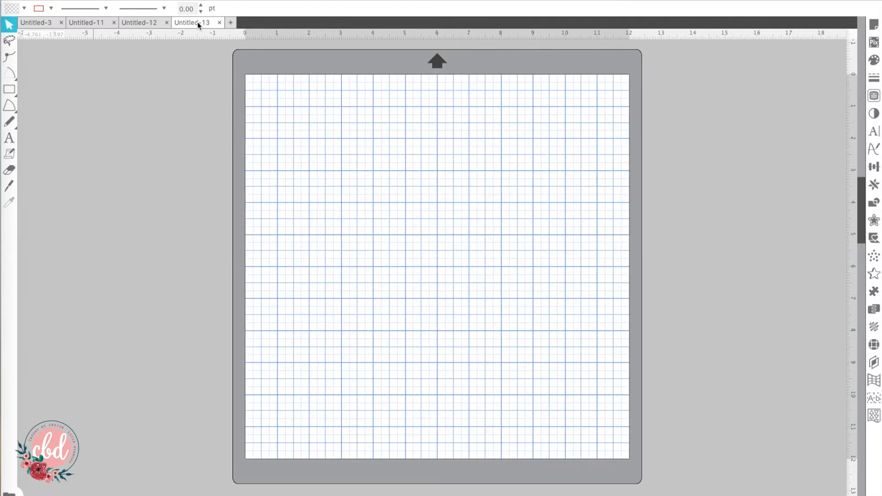
Hide the page grid, open the grid settings in Page Setup and turn Show Grid back on
{"action": "key", "text": "g"}
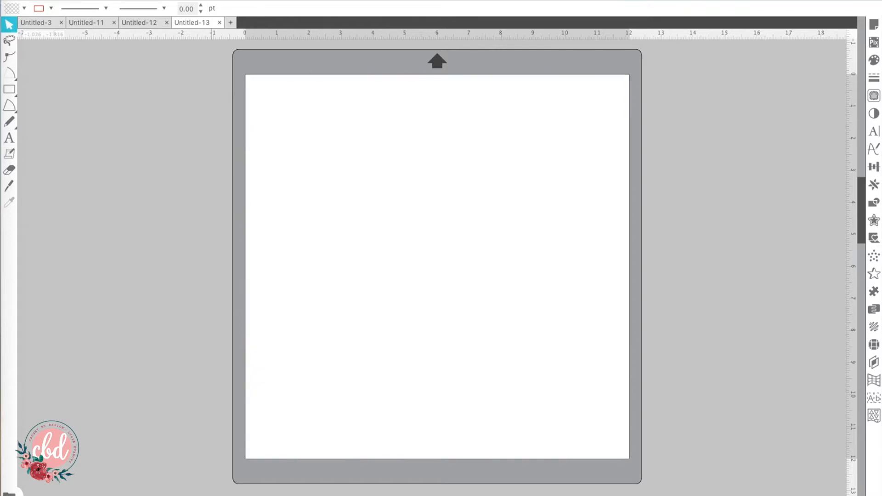
{"action": "left_click", "coordinate": [875, 24]}
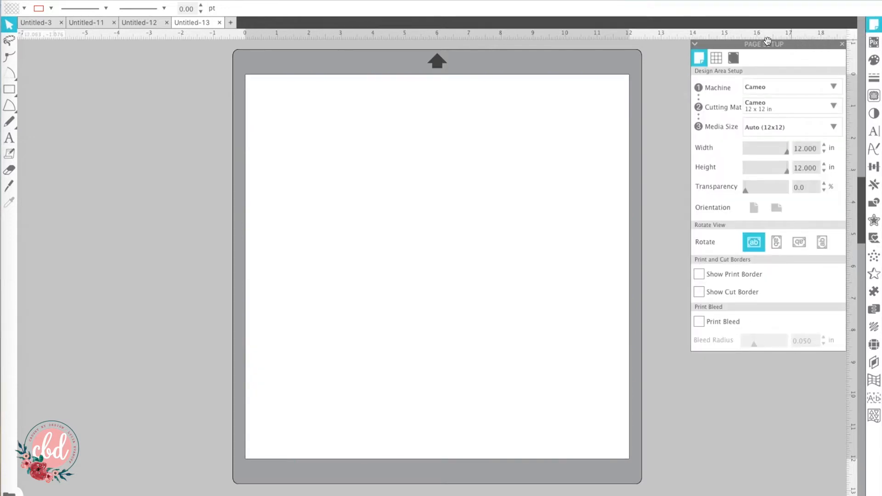
{"action": "left_click", "coordinate": [718, 59]}
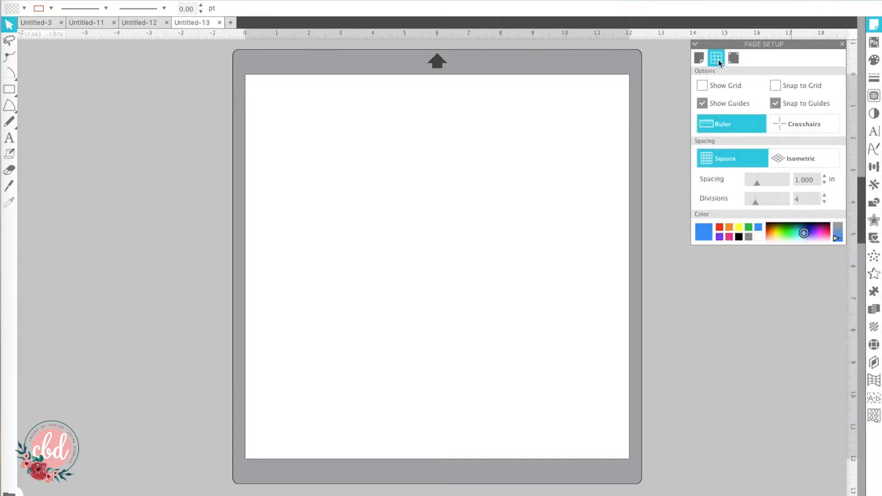
{"action": "left_click", "coordinate": [703, 86]}
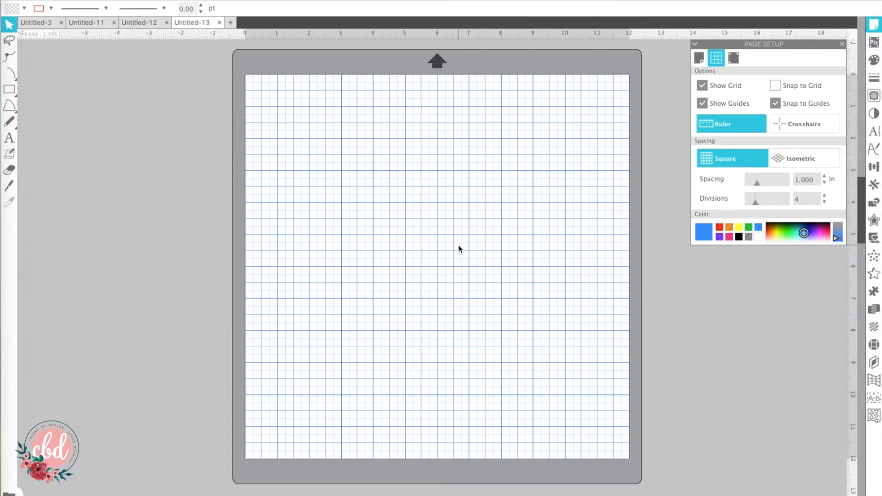
Try red, orange and pink as the grid color and restore it to blue
{"action": "left_click", "coordinate": [719, 228]}
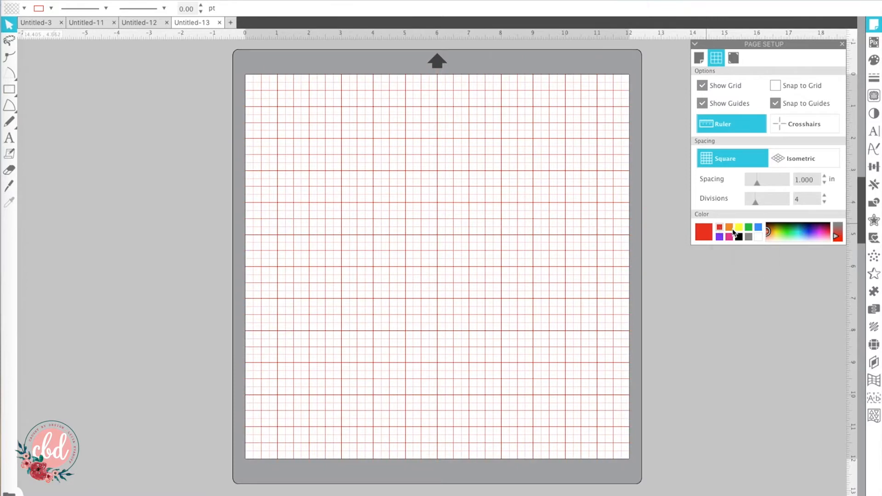
{"action": "left_click", "coordinate": [728, 228]}
{"action": "left_click", "coordinate": [729, 237]}
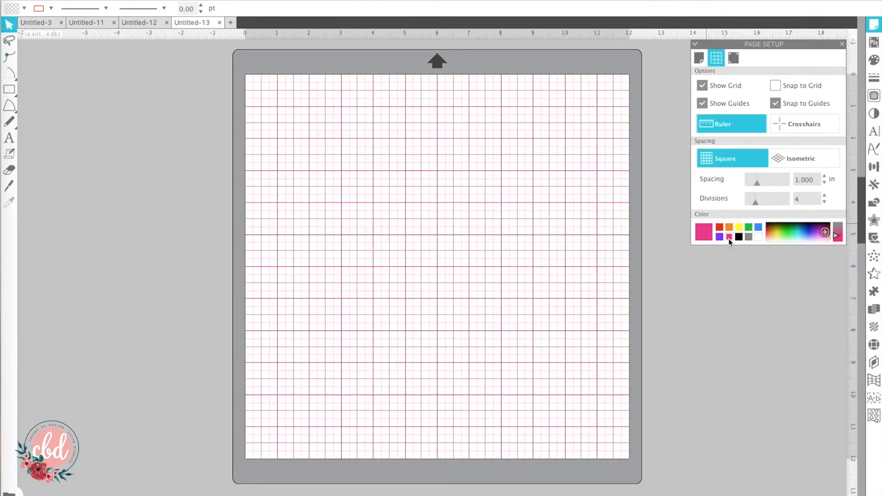
{"action": "left_click", "coordinate": [759, 228]}
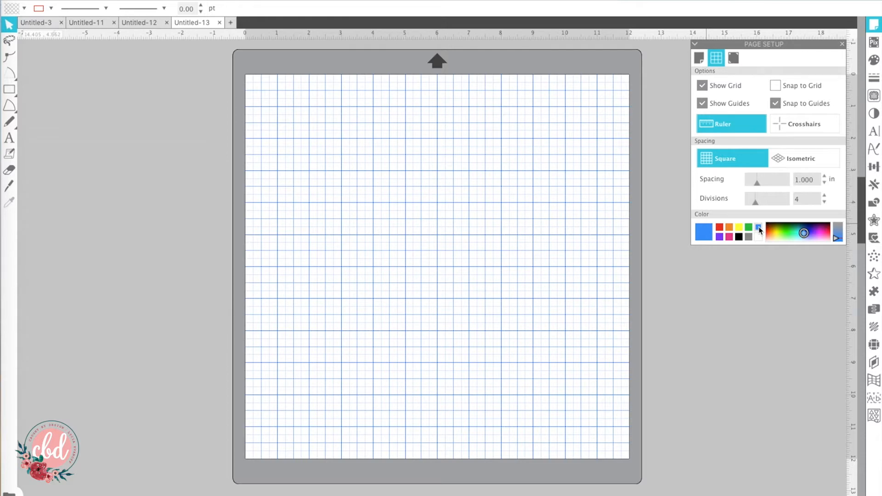
Enable Snap to Grid for the Untitled-13 page and inspect the grid divisions up close
{"action": "left_click", "coordinate": [774, 86]}
{"action": "left_click", "coordinate": [238, 1]}
{"action": "left_click", "coordinate": [238, 1]}
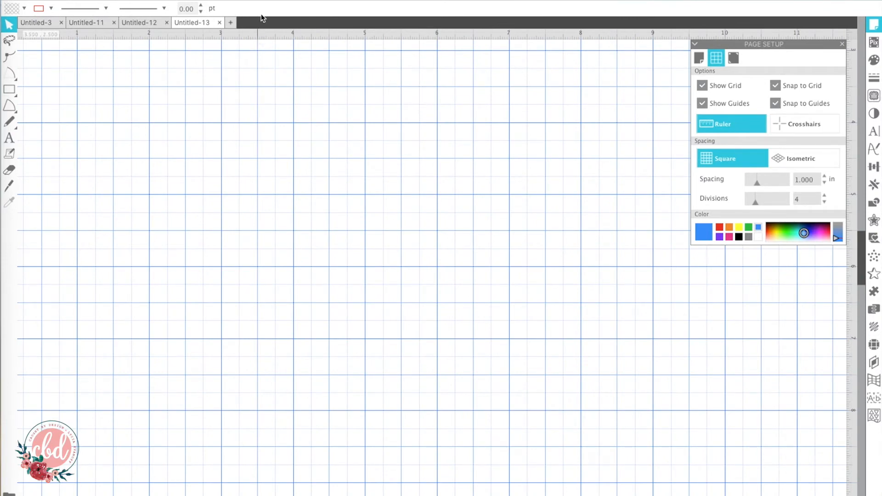
{"action": "left_click", "coordinate": [255, 2]}
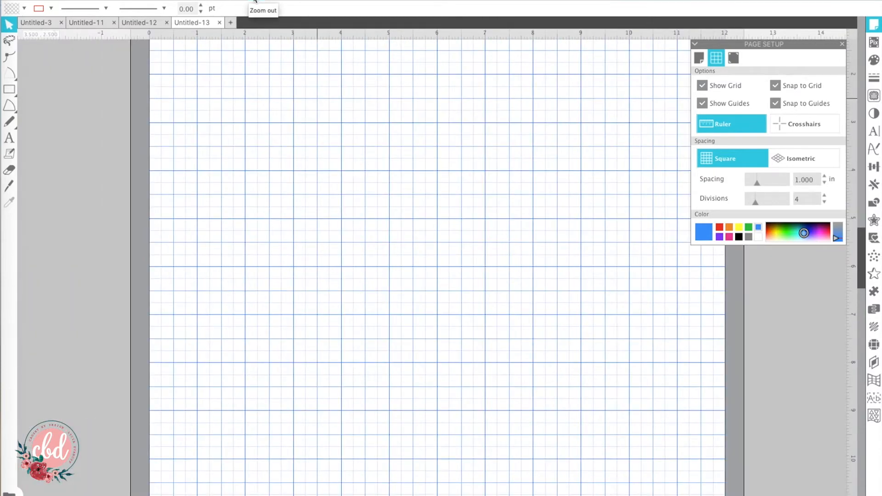
{"action": "left_click", "coordinate": [255, 1]}
Examine the side lengths, angles and triangle faces of the cone templates in Untitled-12, and return to the Untitled-13 grid page
{"action": "left_click", "coordinate": [157, 24]}
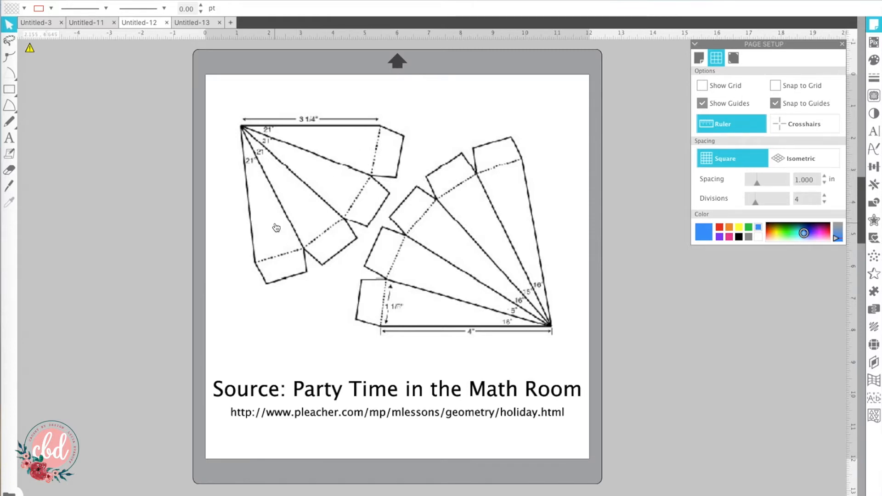
{"action": "left_click", "coordinate": [242, 128]}
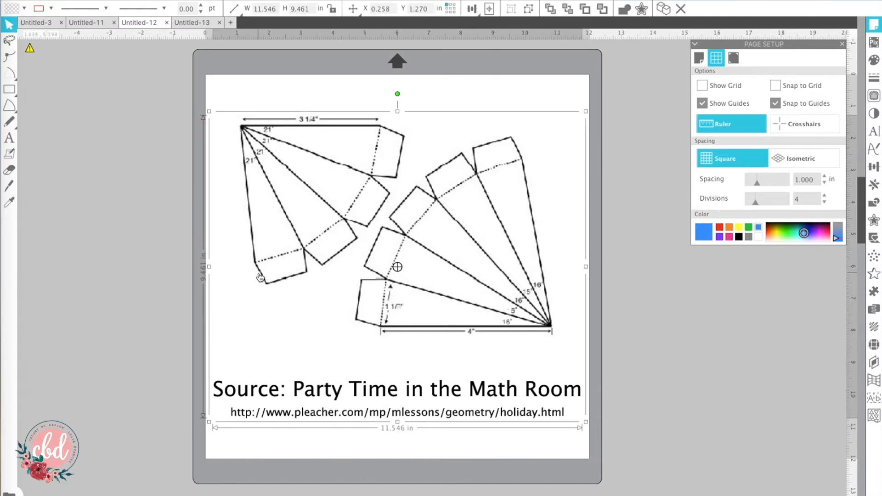
{"action": "left_click", "coordinate": [176, 263]}
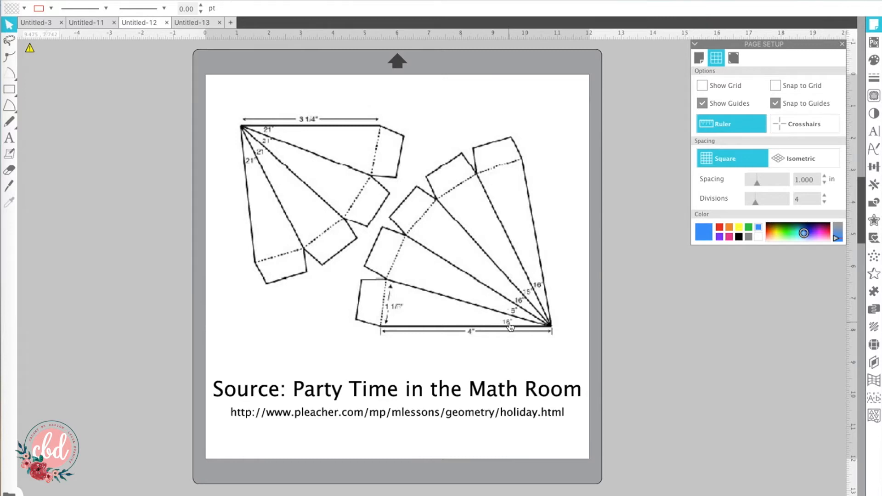
{"action": "left_click", "coordinate": [205, 23]}
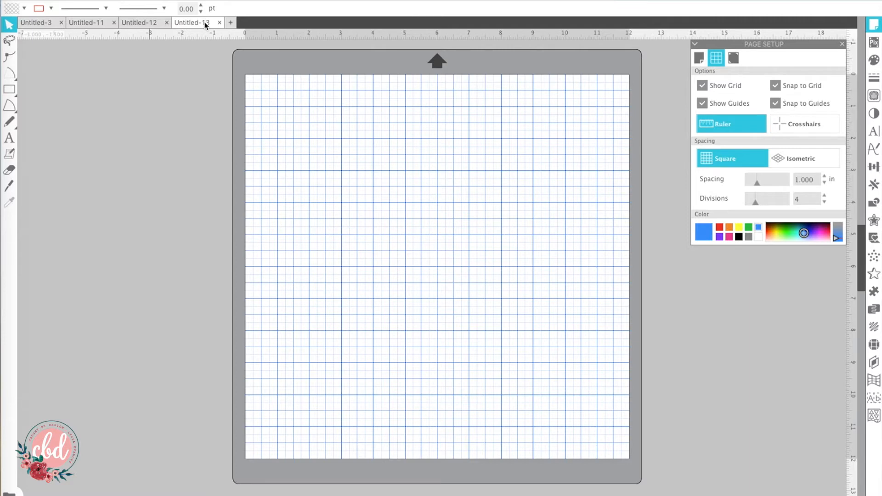
Draw a closed triangle with the Draw a Polygon tool, 2.5 in wide and 5 in tall, with its apex at the page's top center
{"action": "scroll", "coordinate": [660, 193], "scroll_direction": "down", "scroll_amount": 1}
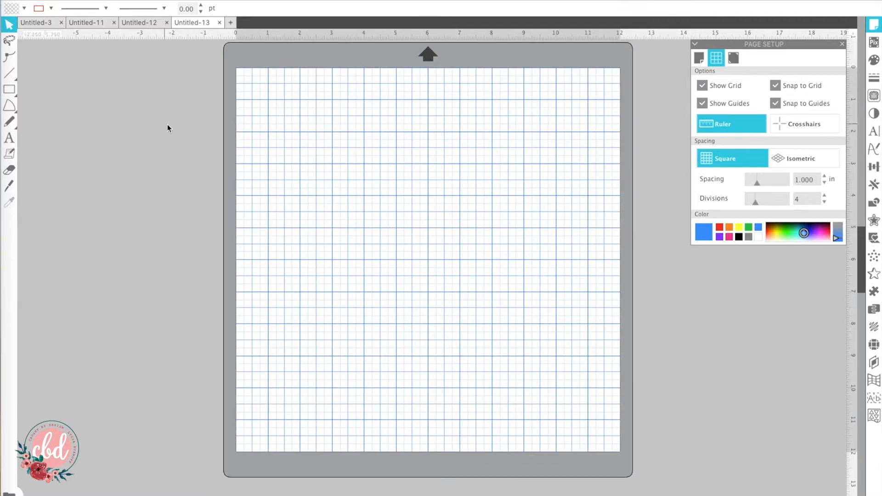
{"action": "left_click", "coordinate": [16, 94]}
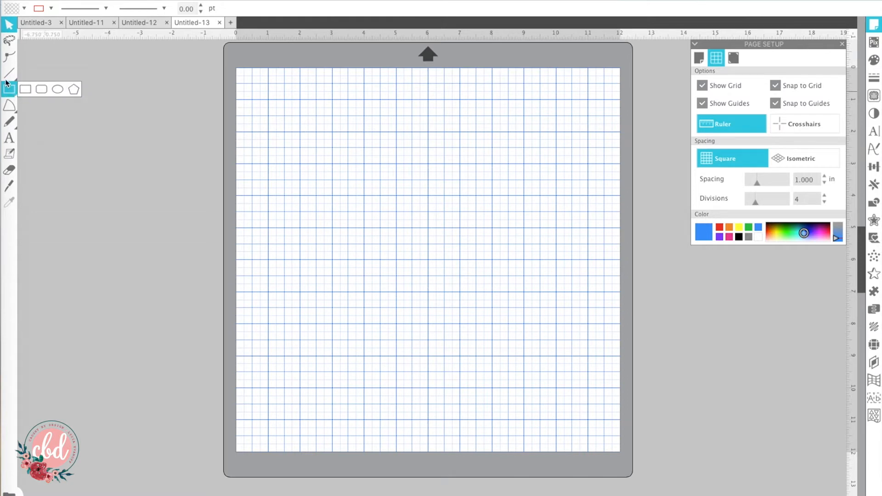
{"action": "left_click", "coordinate": [9, 73]}
{"action": "left_click", "coordinate": [40, 74]}
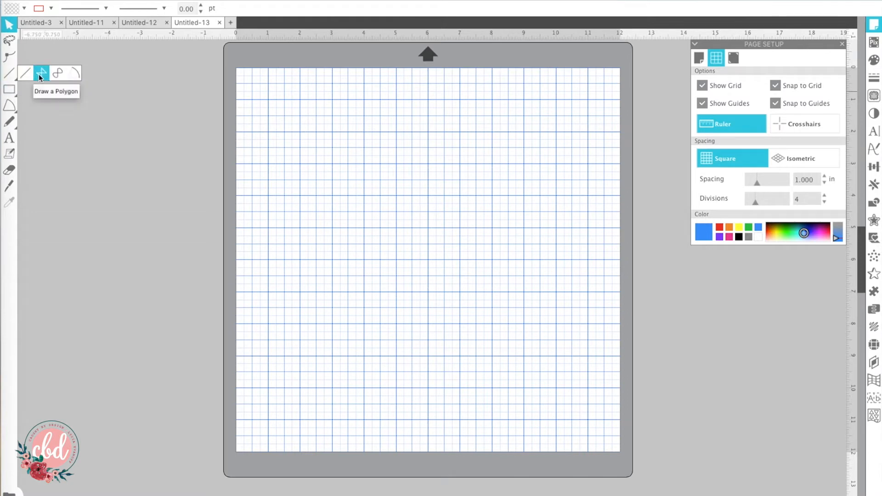
{"action": "left_click", "coordinate": [15, 92]}
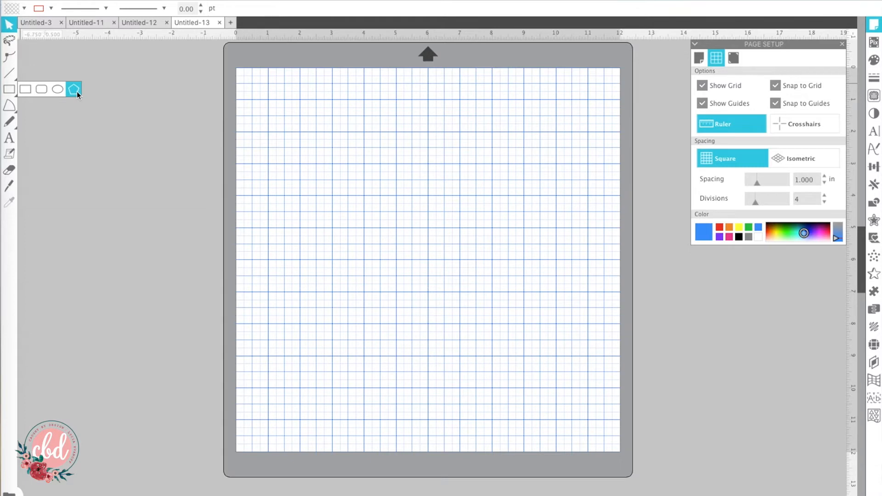
{"action": "mouse_move", "coordinate": [7, 73]}
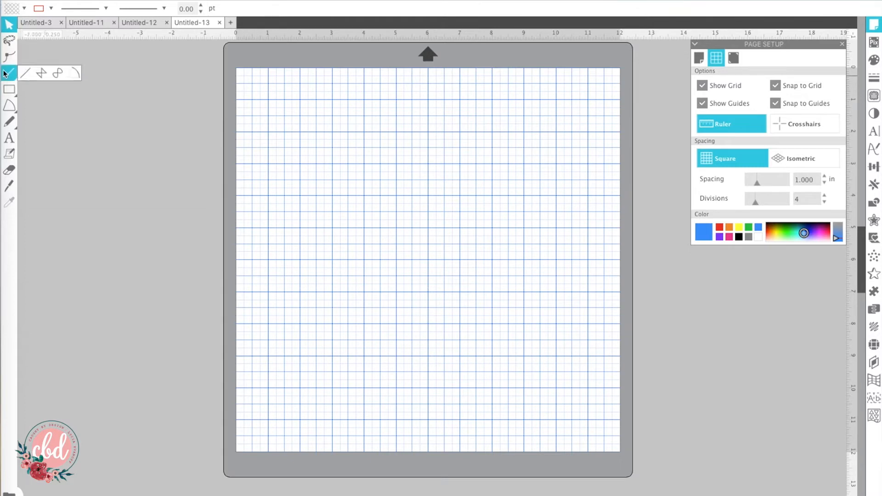
{"action": "left_click", "coordinate": [42, 75]}
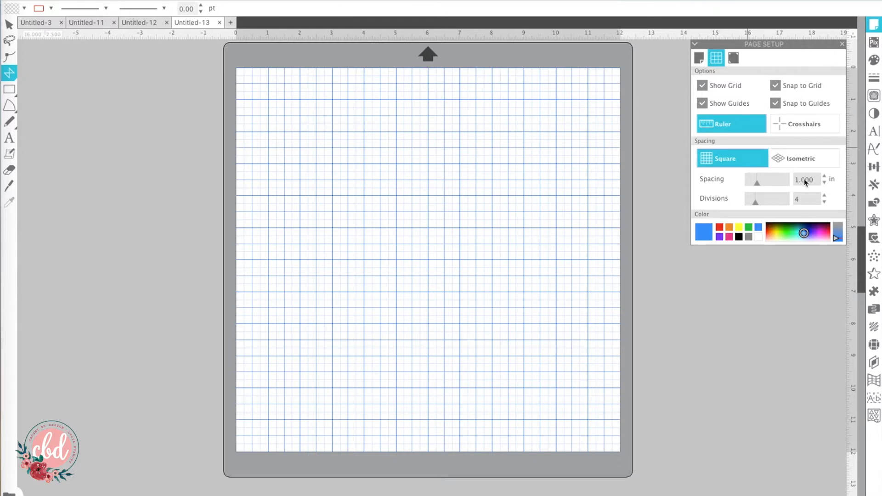
{"action": "left_click", "coordinate": [427, 68]}
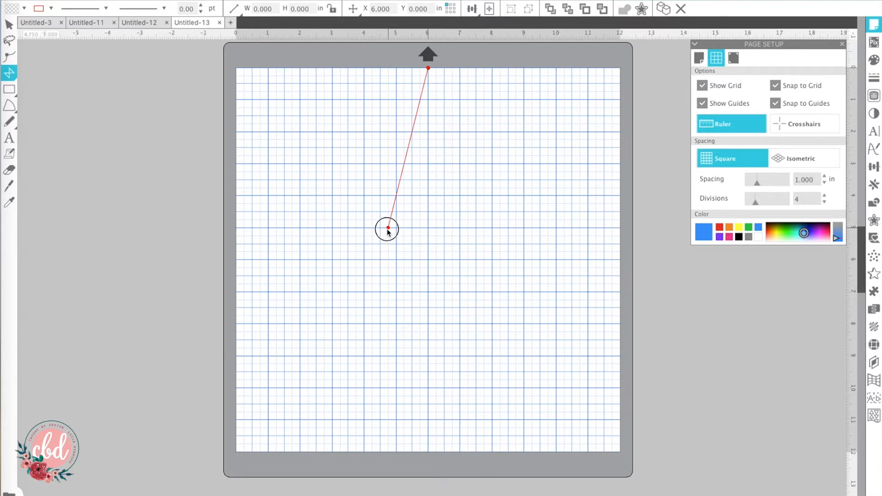
{"action": "left_click", "coordinate": [388, 228]}
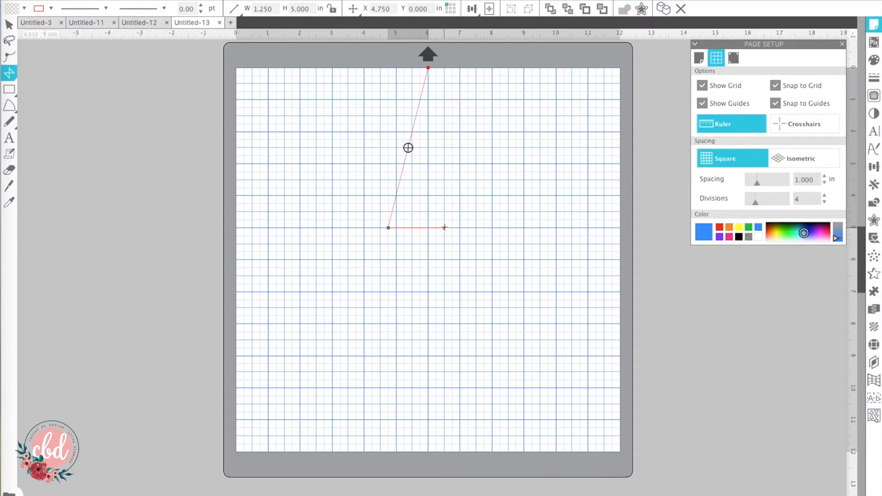
{"action": "left_click", "coordinate": [468, 228]}
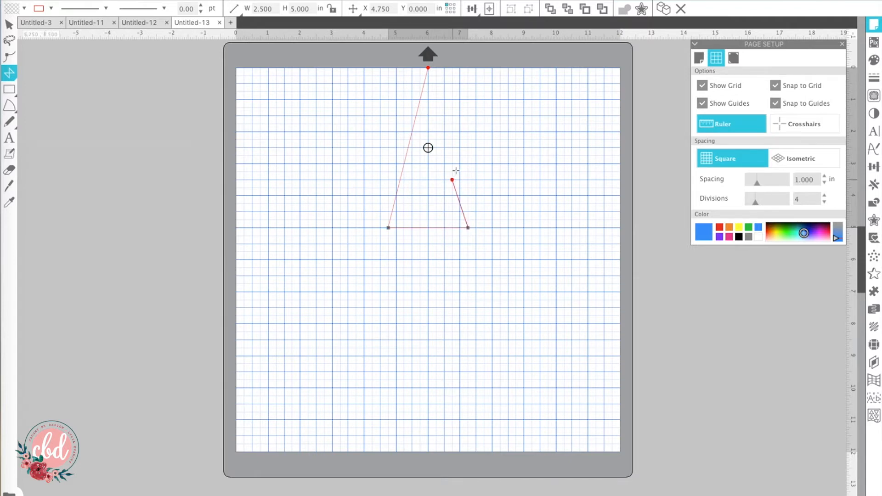
{"action": "left_click", "coordinate": [427, 68]}
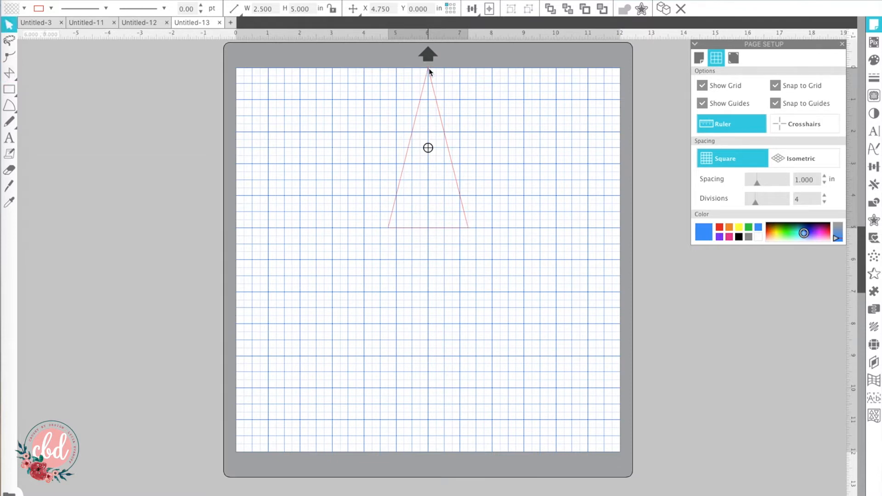
Set the triangle's line thickness to 1.50 pt
{"action": "left_click", "coordinate": [438, 104]}
{"action": "left_click", "coordinate": [195, 8]}
{"action": "left_click", "coordinate": [200, 5]}
{"action": "left_click", "coordinate": [201, 5]}
{"action": "left_click", "coordinate": [200, 5]}
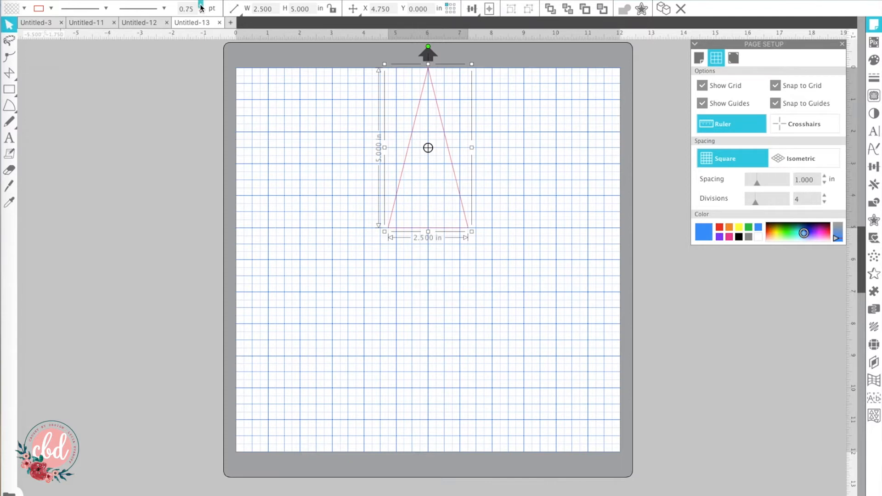
{"action": "left_click", "coordinate": [201, 4]}
{"action": "left_click", "coordinate": [201, 5]}
{"action": "left_click", "coordinate": [201, 5]}
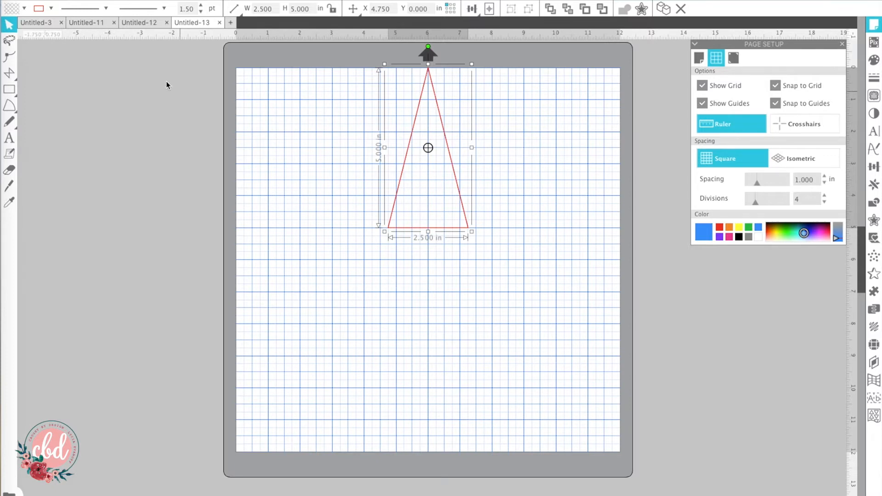
Change the triangle's line color to purple and deselect it
{"action": "left_click", "coordinate": [50, 10]}
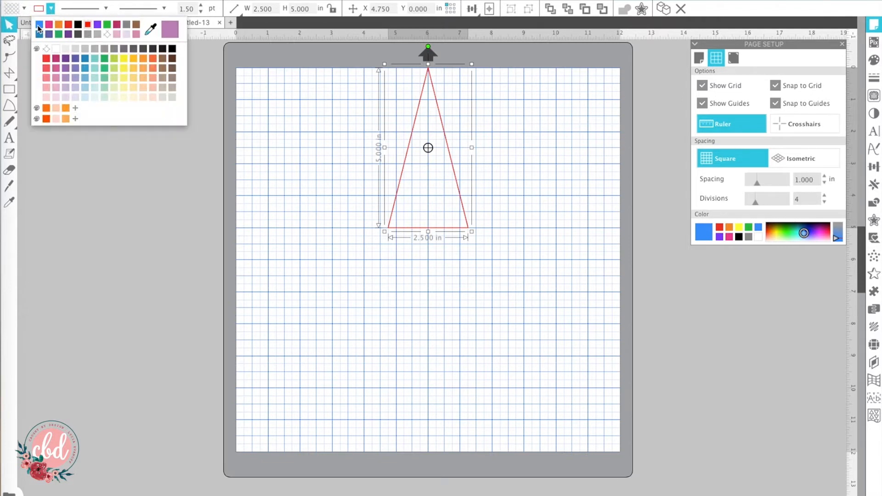
{"action": "left_click", "coordinate": [98, 24]}
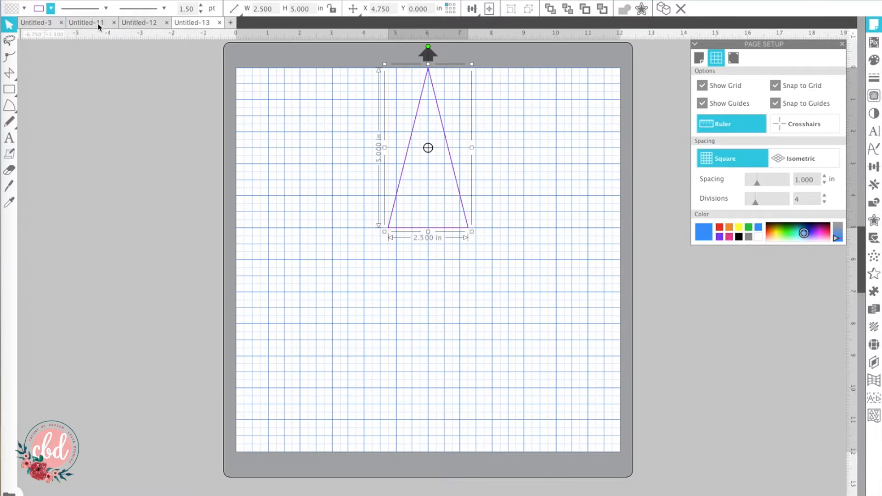
{"action": "left_click", "coordinate": [281, 150]}
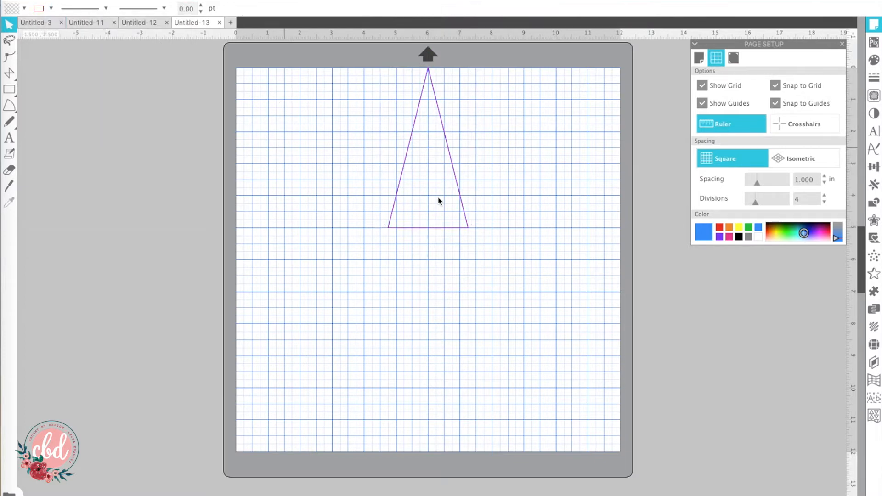
Check the triangle's dimensions, compare it with the tabbed template in Untitled-12 and return to Untitled-13
{"action": "left_click", "coordinate": [460, 199]}
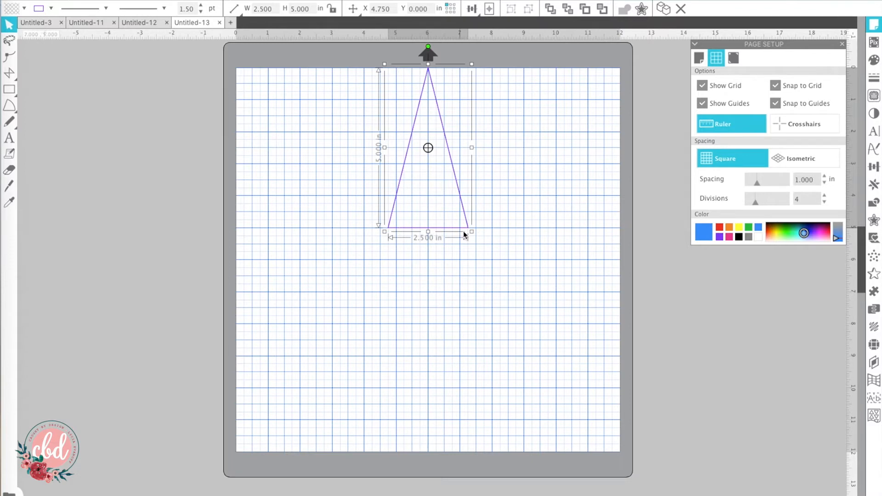
{"action": "left_click", "coordinate": [443, 269]}
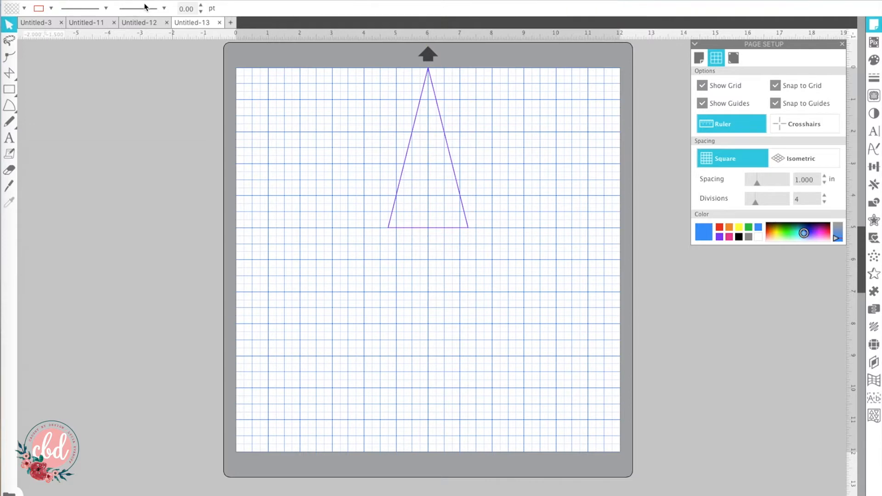
{"action": "left_click", "coordinate": [145, 23]}
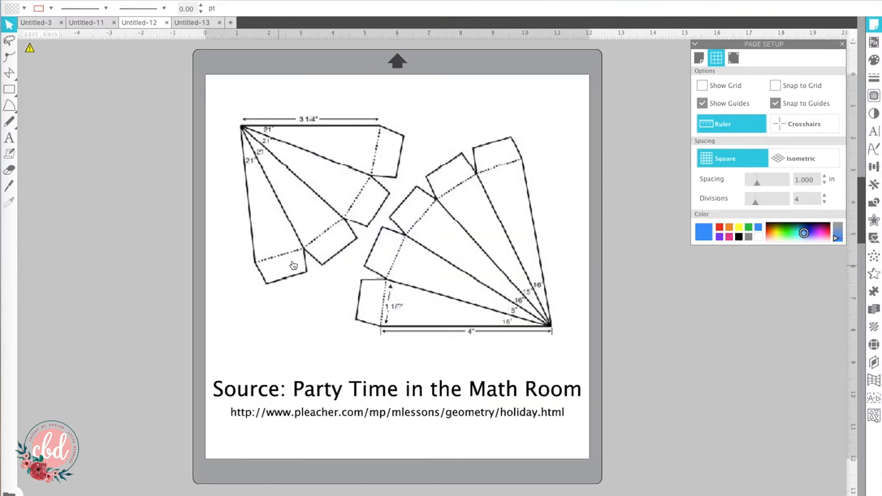
{"action": "left_click", "coordinate": [185, 23]}
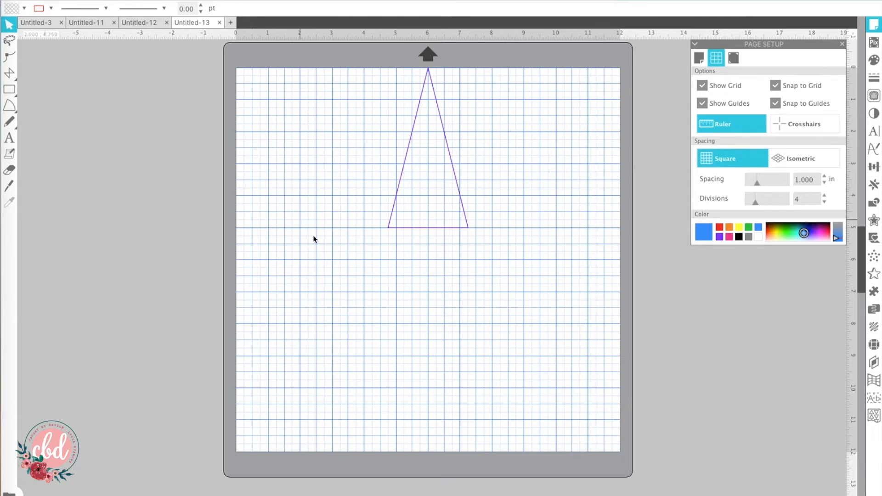
Draw a rectangle 2.5 in wide and 0.25 in tall, centered 0.25 in below the triangle's base
{"action": "left_click", "coordinate": [14, 91]}
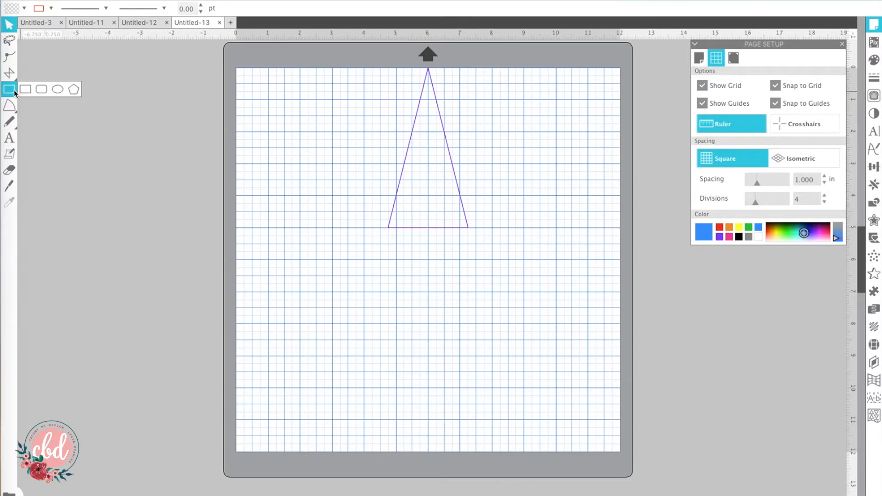
{"action": "left_click", "coordinate": [23, 91]}
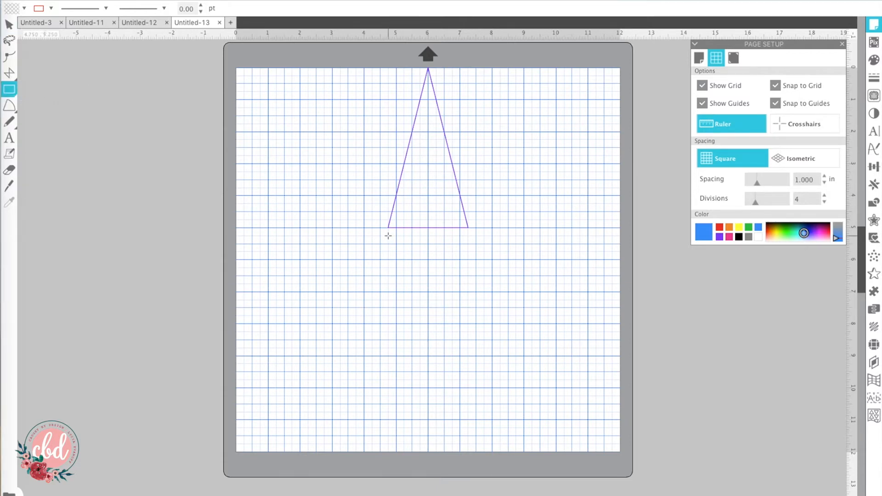
{"action": "left_click_drag", "start_coordinate": [388, 236], "coordinate": [468, 246]}
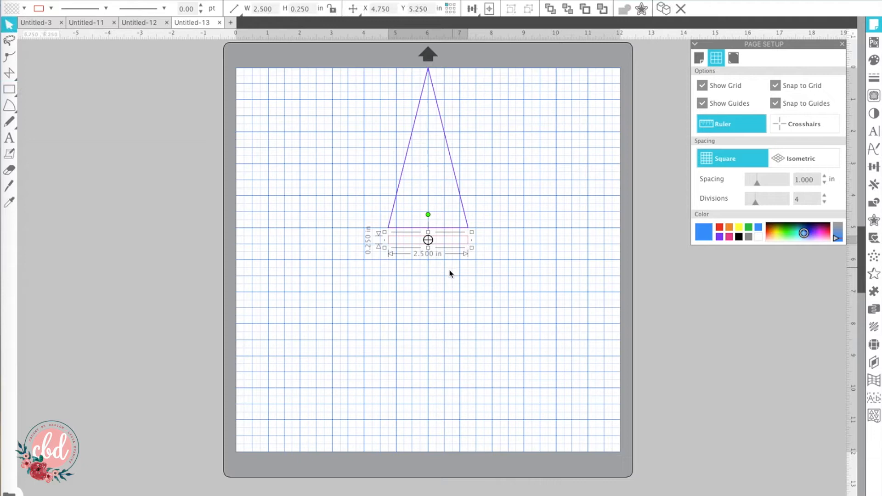
{"action": "left_click", "coordinate": [451, 270]}
Change the rectangle's line color to green, set its line thickness to 1.75 pt and deselect it
{"action": "left_click", "coordinate": [468, 243]}
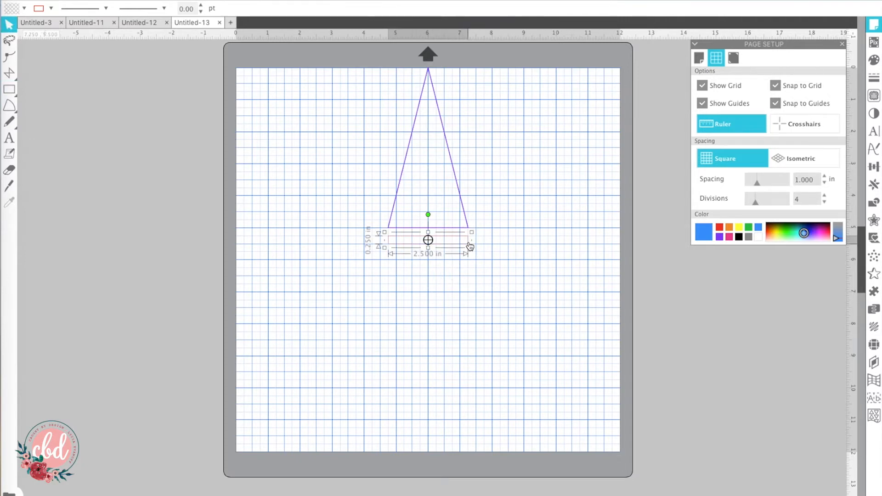
{"action": "left_click", "coordinate": [51, 8]}
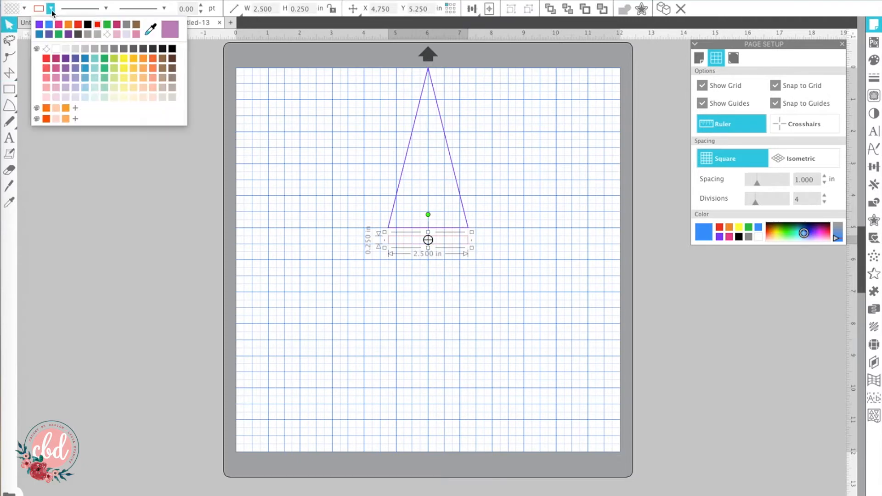
{"action": "left_click", "coordinate": [58, 33]}
{"action": "left_click", "coordinate": [202, 6]}
{"action": "left_click", "coordinate": [202, 5]}
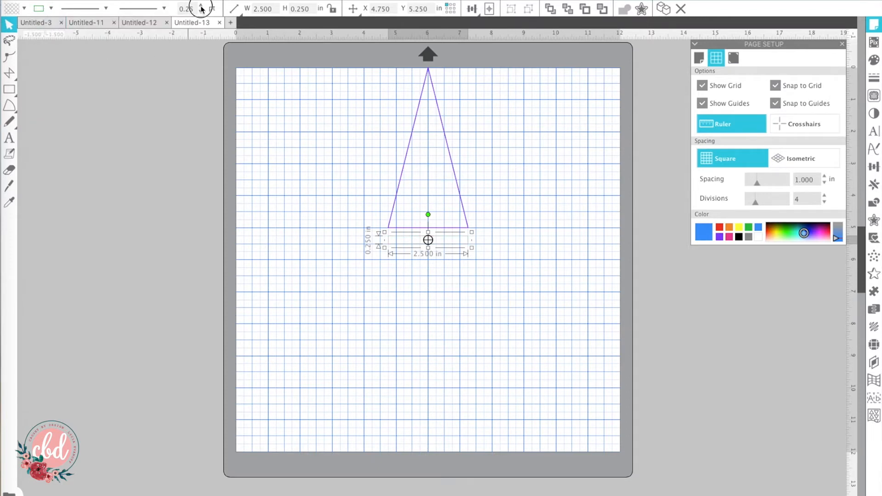
{"action": "left_click", "coordinate": [201, 6]}
{"action": "left_click", "coordinate": [201, 5]}
{"action": "left_click", "coordinate": [201, 5]}
{"action": "left_click", "coordinate": [202, 5]}
{"action": "left_click", "coordinate": [201, 5]}
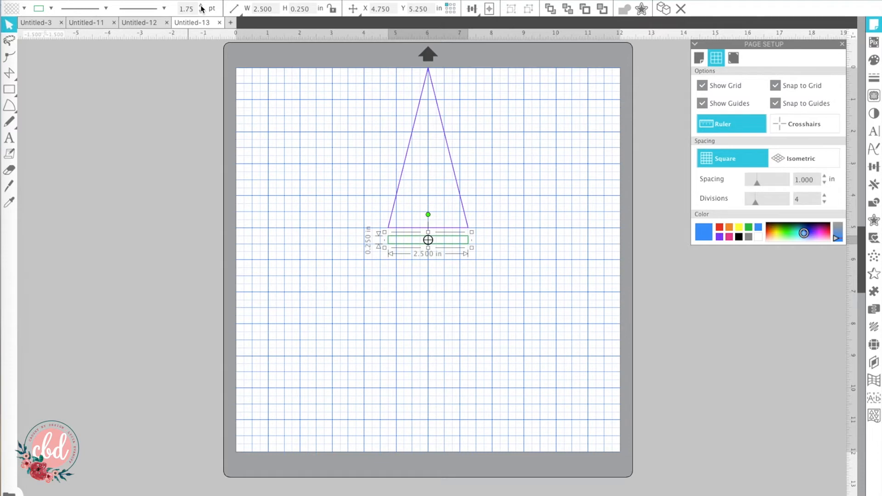
{"action": "left_click", "coordinate": [282, 258]}
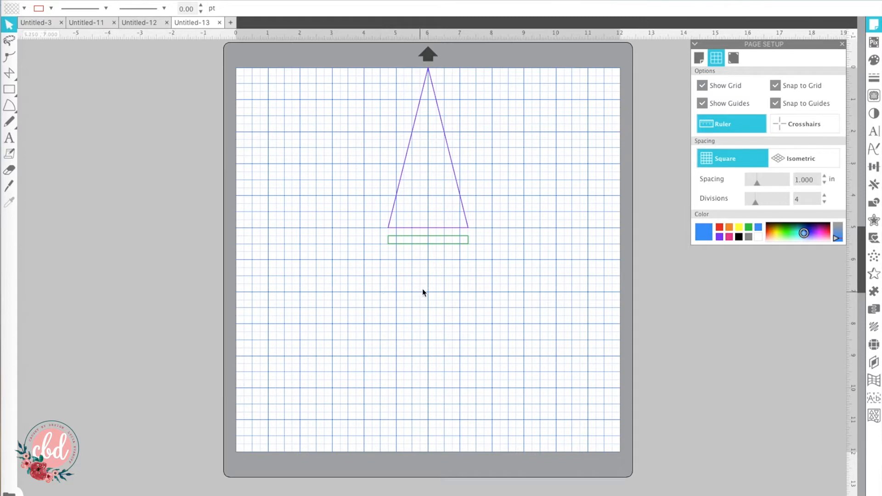
Duplicate the triangle together with the green rectangle and place the copy off the page, beside its left edge
{"action": "left_click", "coordinate": [436, 256]}
{"action": "left_click", "coordinate": [426, 227]}
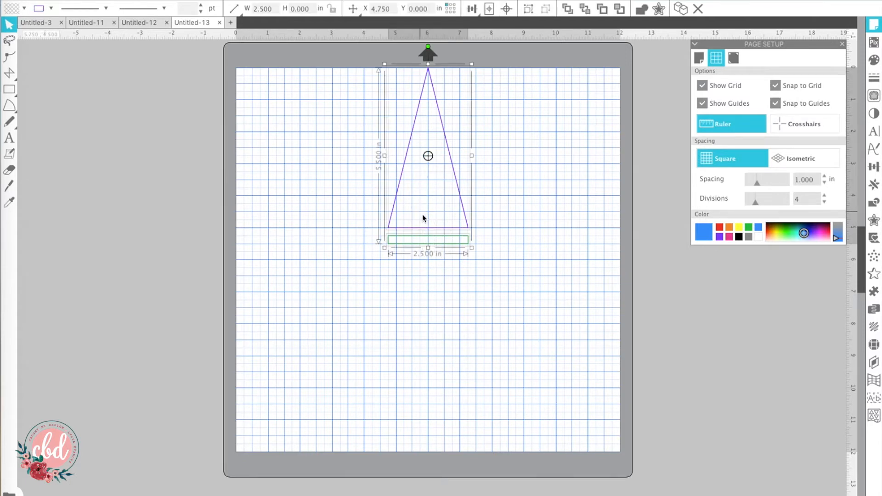
{"action": "left_click_drag", "start_coordinate": [431, 291], "coordinate": [415, 192]}
{"action": "key", "text": "ctrl+d"}
{"action": "left_click_drag", "start_coordinate": [472, 216], "coordinate": [153, 197]}
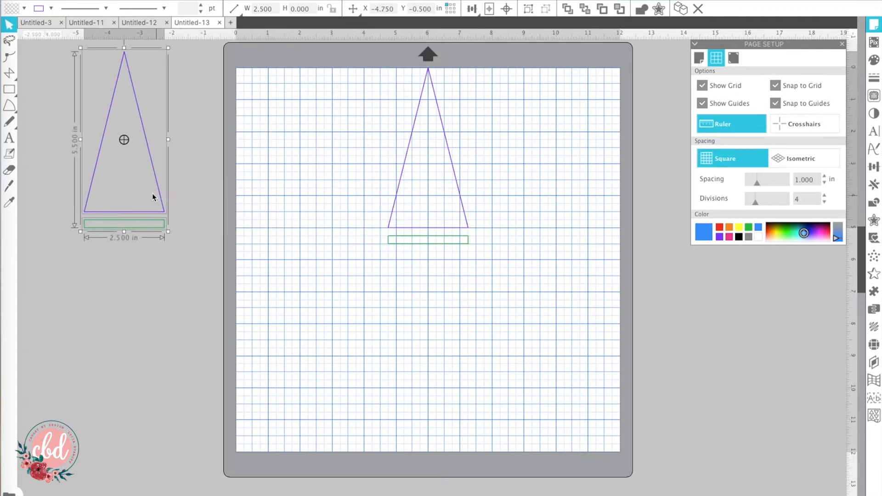
{"action": "left_click", "coordinate": [161, 283]}
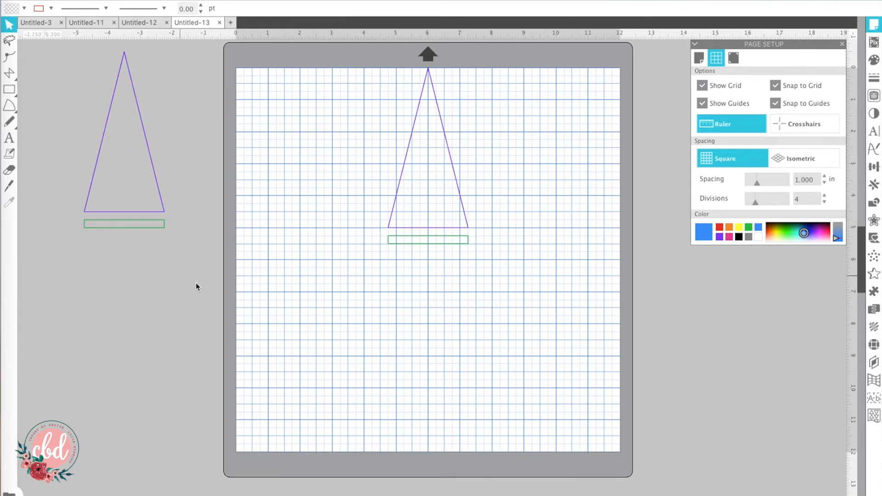
Examine the glue tab shapes on the reference template in Untitled-12 up close and return to Untitled-13
{"action": "left_click", "coordinate": [157, 23]}
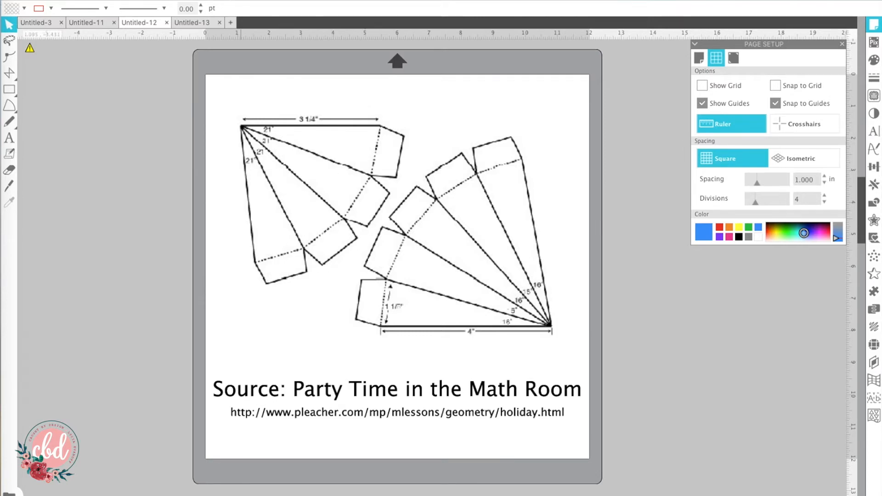
{"action": "left_click", "coordinate": [241, 1]}
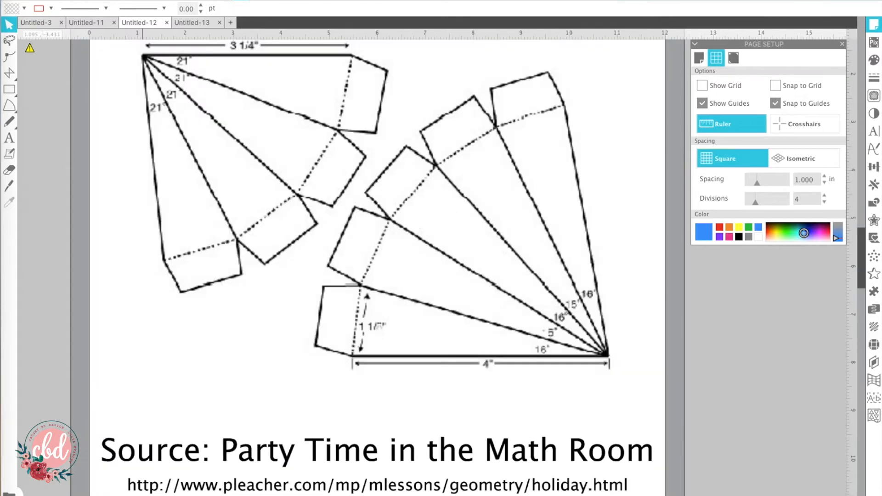
{"action": "left_click", "coordinate": [240, 0]}
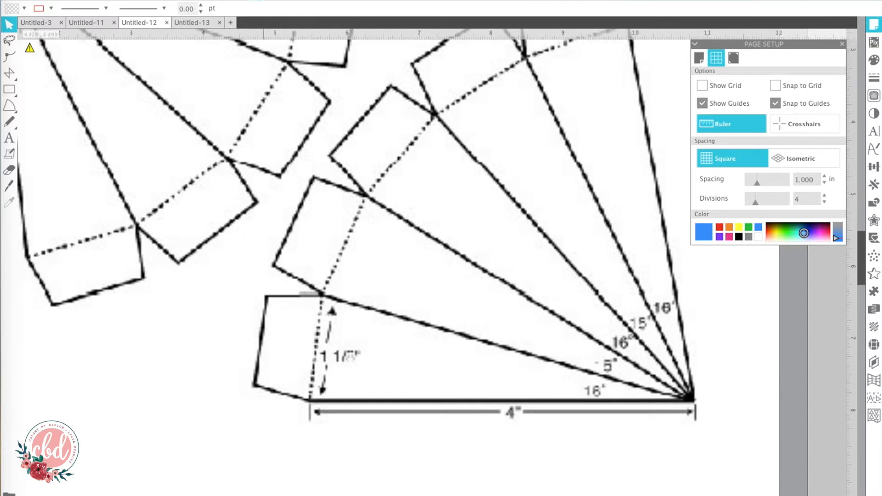
{"action": "left_click", "coordinate": [195, 22]}
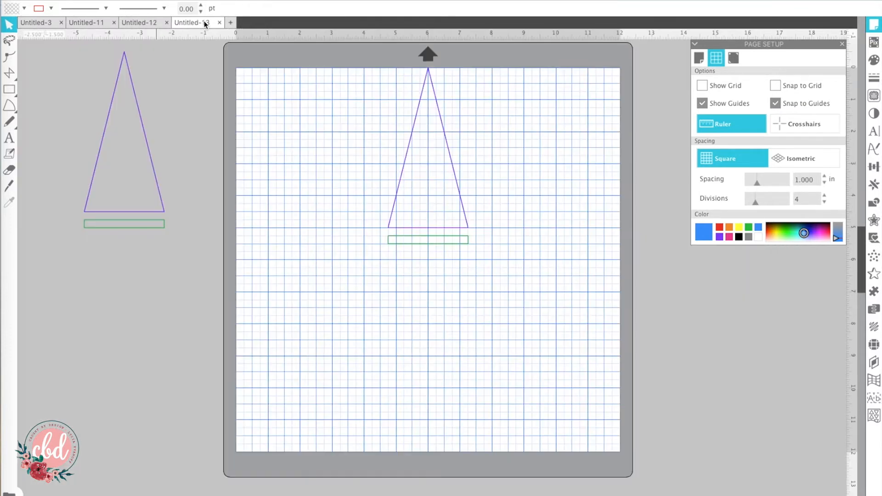
Open the rectangle below the on-page triangle for point editing, add a point on its top edge and break the path there
{"action": "left_click", "coordinate": [442, 246]}
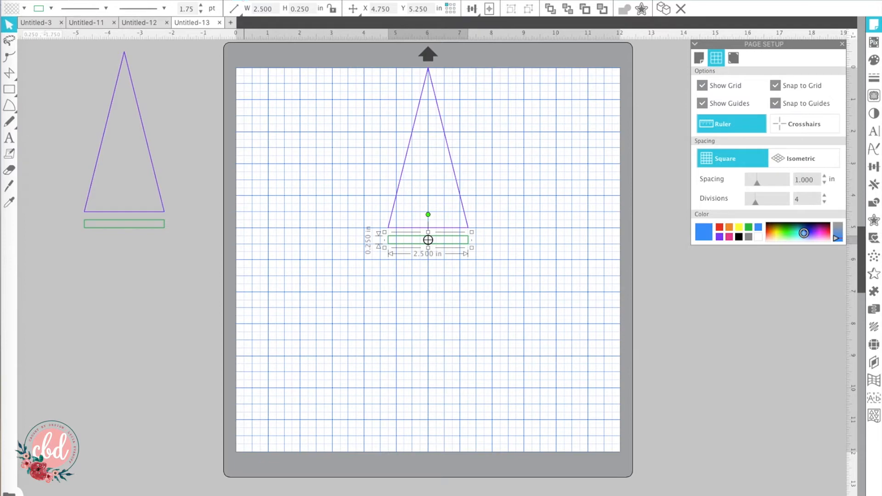
{"action": "left_click", "coordinate": [241, 1]}
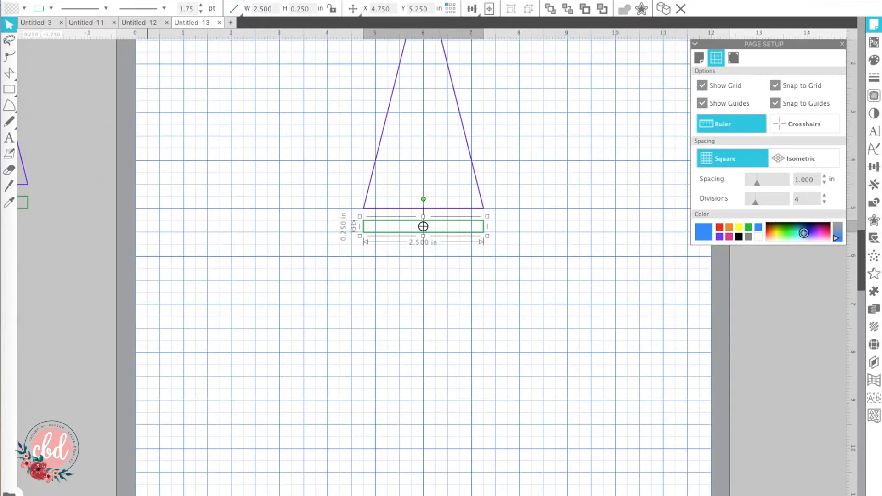
{"action": "left_click", "coordinate": [240, 4]}
{"action": "left_click", "coordinate": [380, 258]}
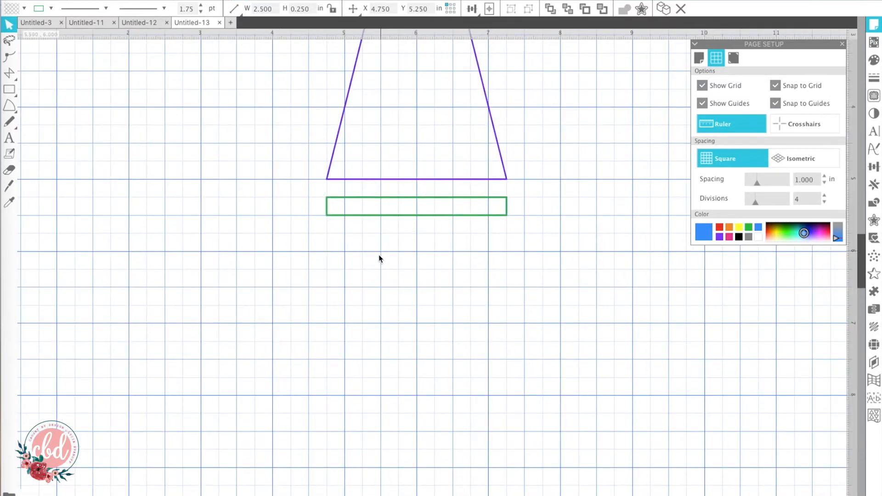
{"action": "left_click", "coordinate": [445, 216]}
{"action": "double_click", "coordinate": [444, 215]}
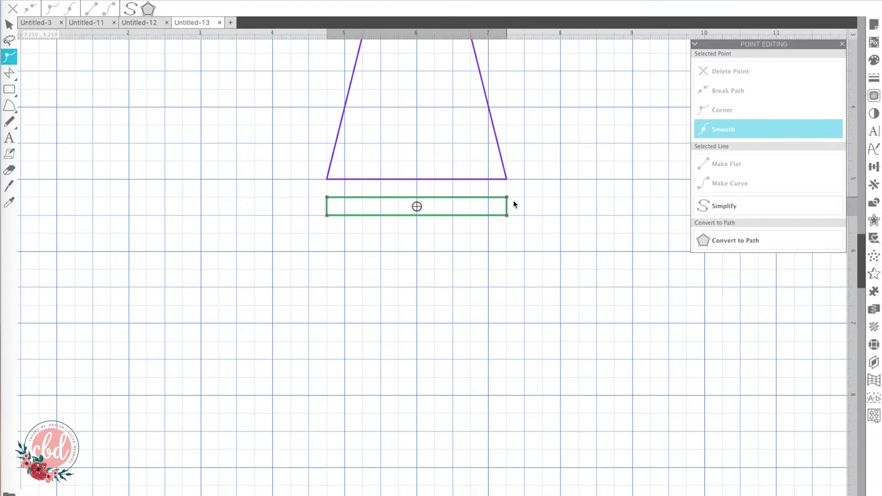
{"action": "left_click", "coordinate": [423, 197]}
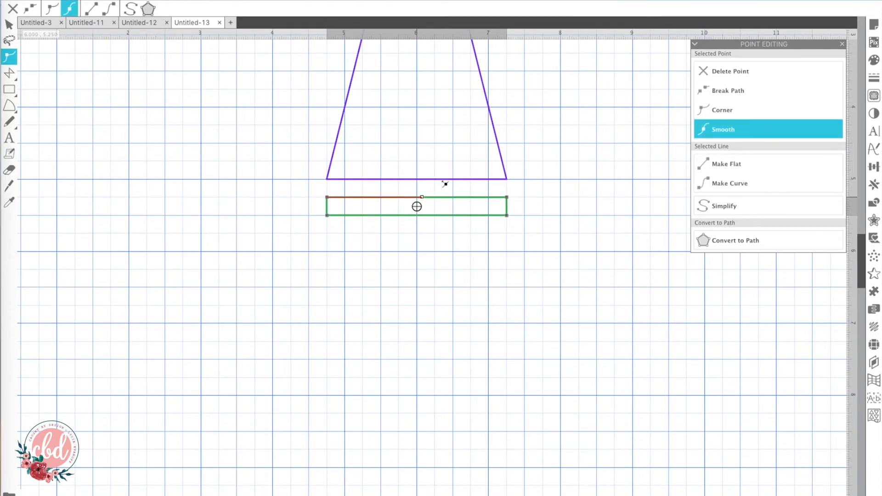
{"action": "left_click", "coordinate": [715, 91]}
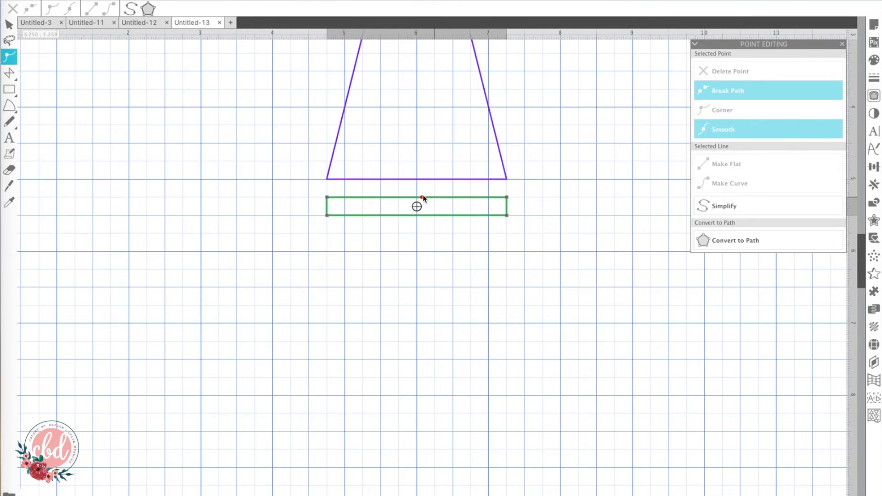
Separate the two loose ends and delete both points to remove the rectangle's top edge, then leave point editing
{"action": "left_click_drag", "start_coordinate": [423, 197], "coordinate": [460, 190]}
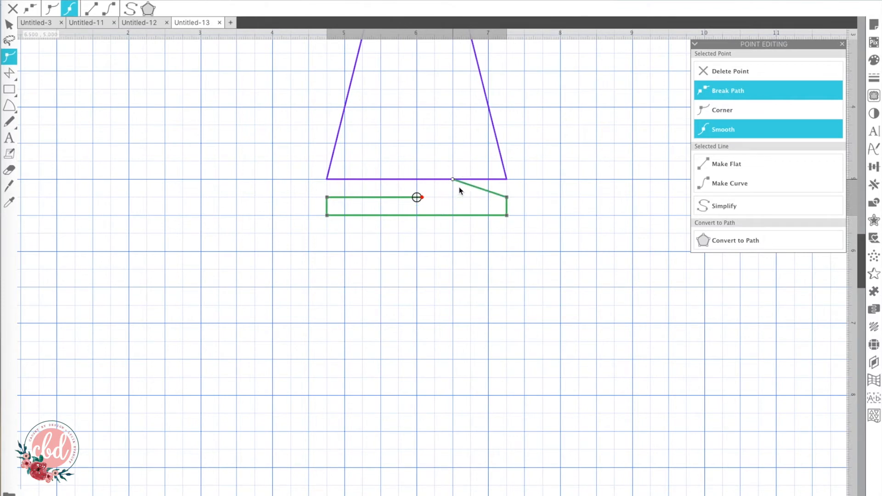
{"action": "mouse_move", "coordinate": [422, 197]}
{"action": "left_mouse_down"}
{"action": "mouse_move", "coordinate": [418, 189]}
{"action": "mouse_move", "coordinate": [417, 197]}
{"action": "left_mouse_up"}
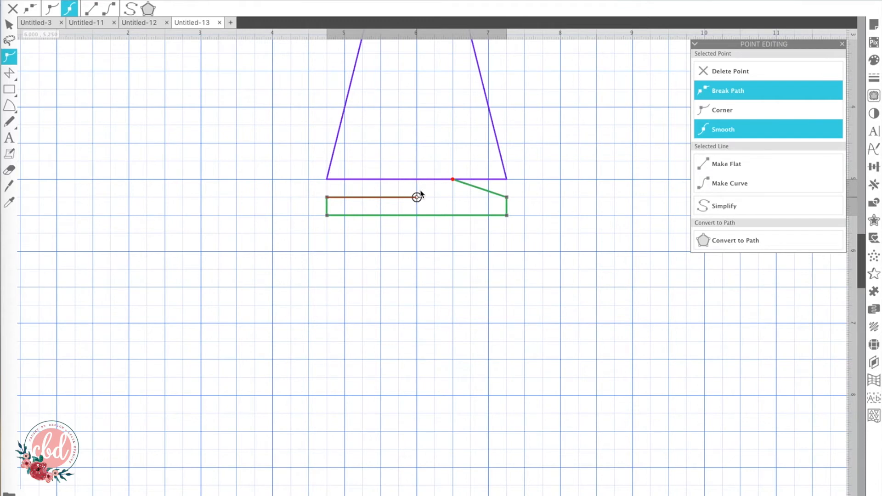
{"action": "left_click", "coordinate": [453, 180]}
{"action": "left_click", "coordinate": [720, 71]}
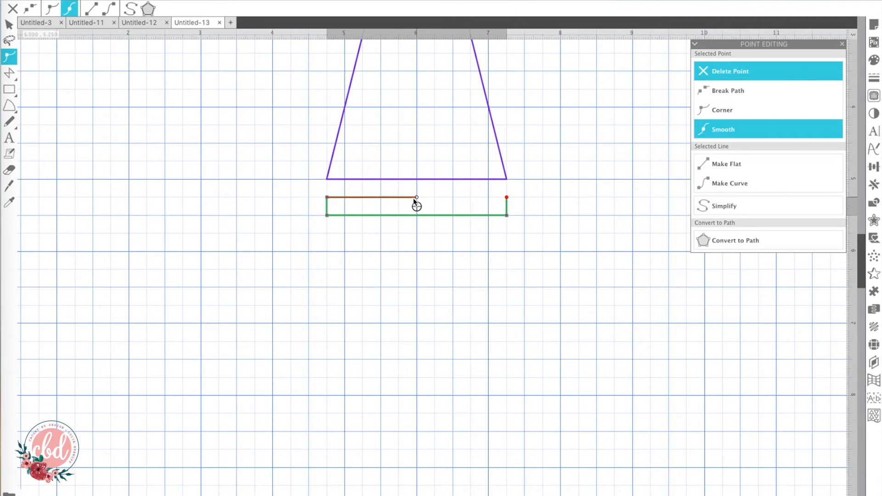
{"action": "left_click", "coordinate": [714, 72]}
{"action": "left_click", "coordinate": [551, 222]}
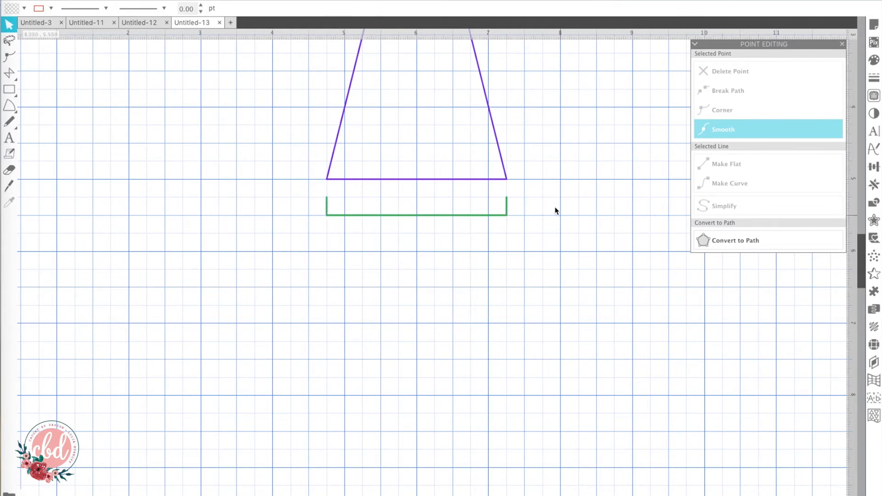
Move both bottom corner points of the open green shape inward by 0.25 in to form a tab with slanted sides
{"action": "left_click", "coordinate": [328, 216]}
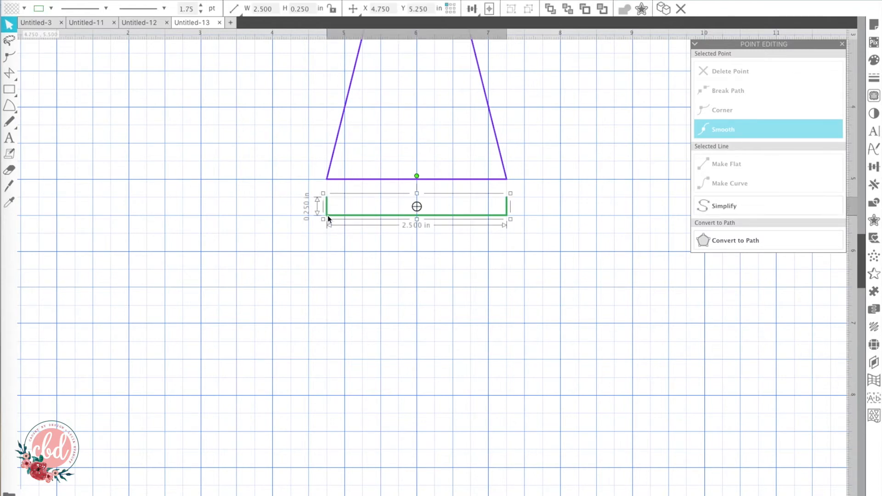
{"action": "double_click", "coordinate": [327, 215]}
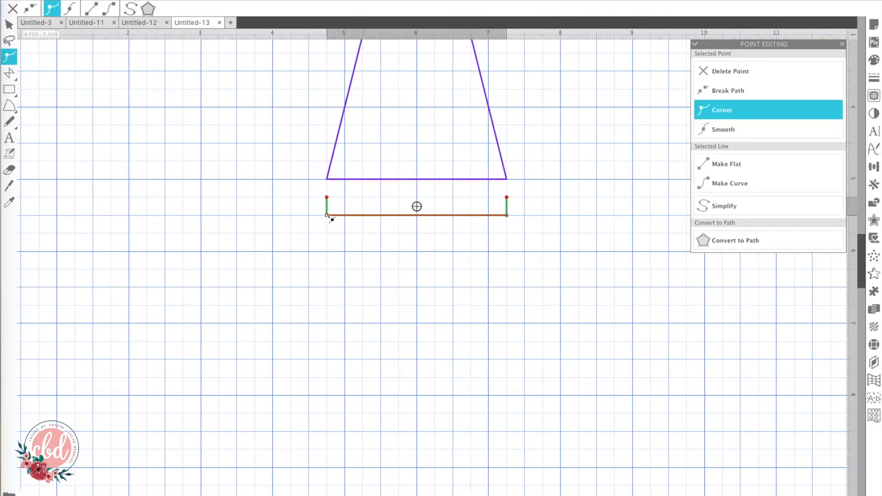
{"action": "left_click", "coordinate": [328, 216]}
{"action": "key", "text": "Right"}
{"action": "left_click", "coordinate": [507, 215]}
{"action": "key", "text": "Left"}
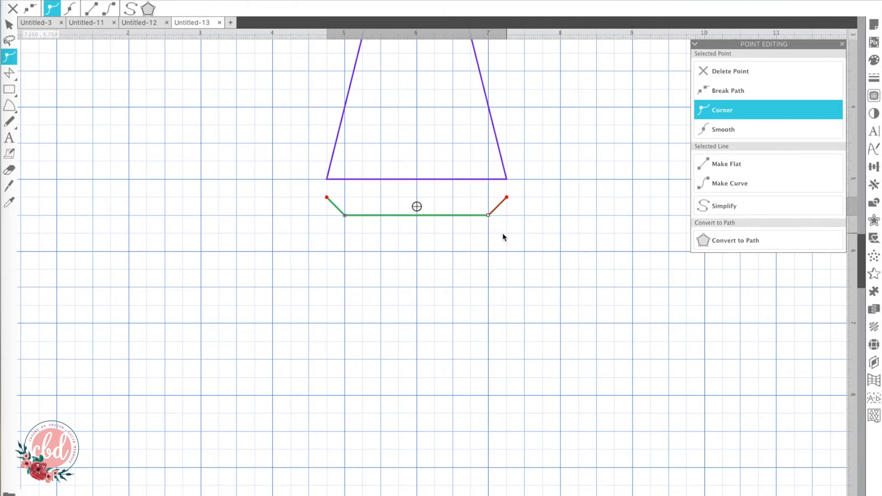
{"action": "left_click", "coordinate": [502, 237]}
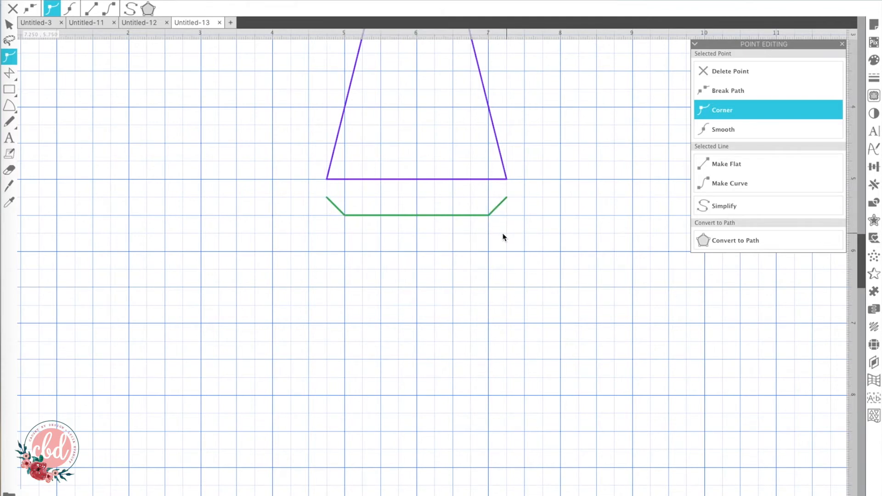
Move the green tab up 0.25 in so its open ends meet the triangle's base corners, and deselect it
{"action": "left_click", "coordinate": [485, 215]}
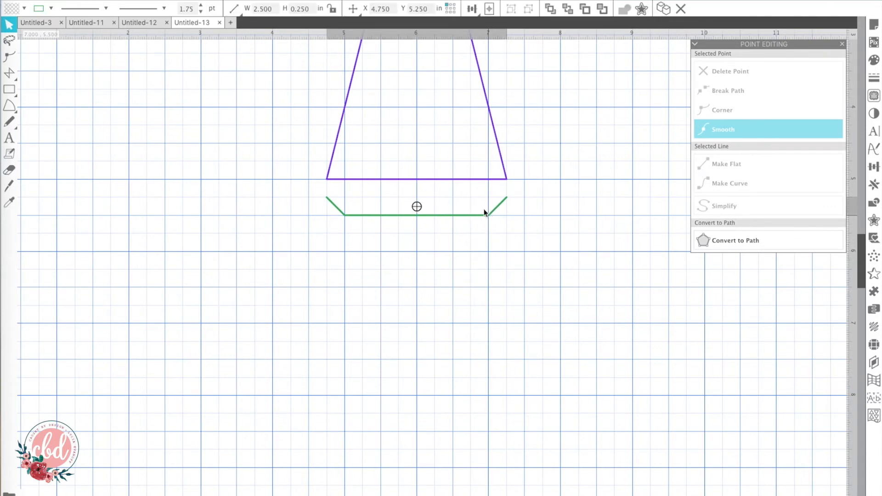
{"action": "left_click_drag", "start_coordinate": [485, 214], "coordinate": [487, 201]}
{"action": "key", "text": "Escape"}
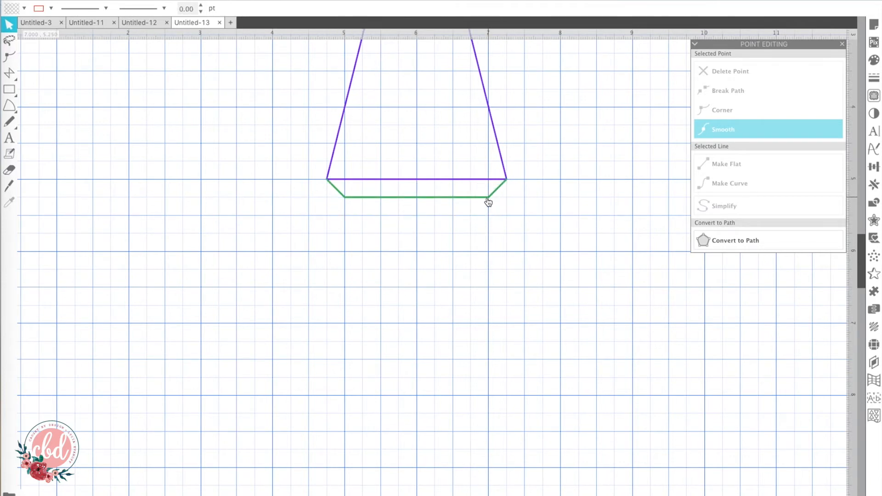
{"action": "left_click", "coordinate": [487, 201]}
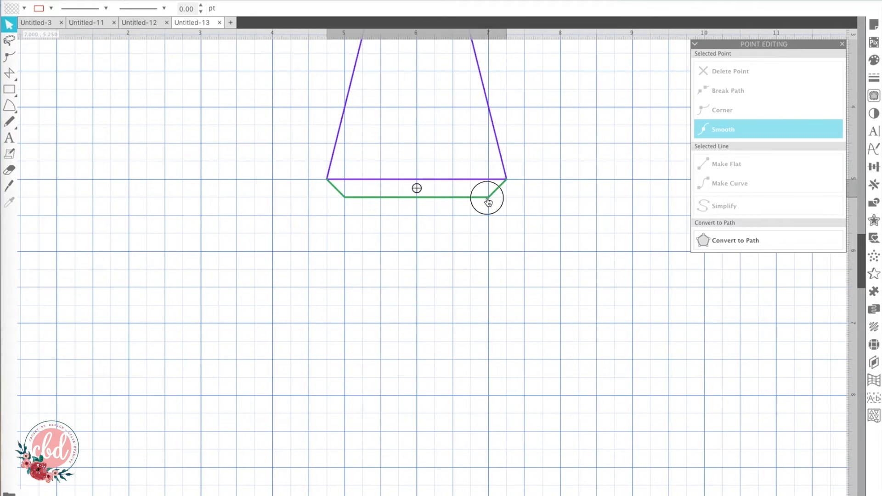
{"action": "mouse_move", "coordinate": [488, 202]}
{"action": "left_mouse_down"}
{"action": "mouse_move", "coordinate": [490, 223]}
{"action": "mouse_move", "coordinate": [490, 207]}
{"action": "left_mouse_up"}
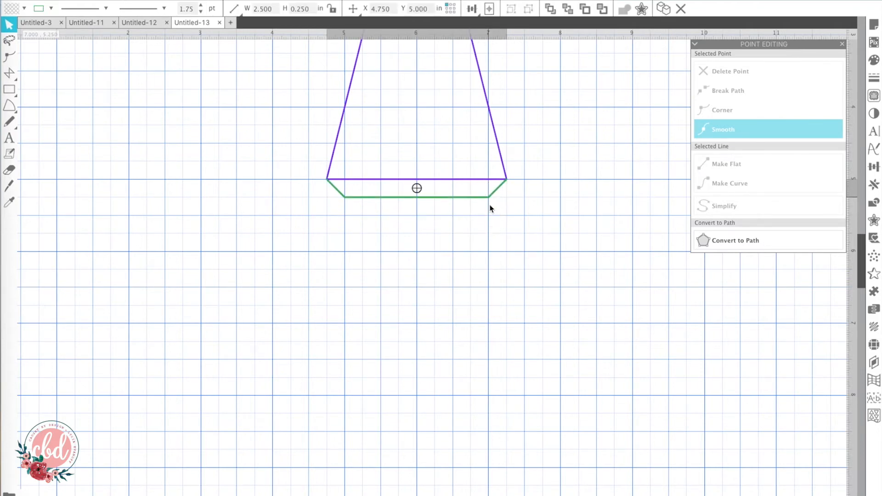
{"action": "key", "text": "Escape"}
{"action": "scroll", "coordinate": [409, 252], "scroll_direction": "up", "scroll_amount": 2}
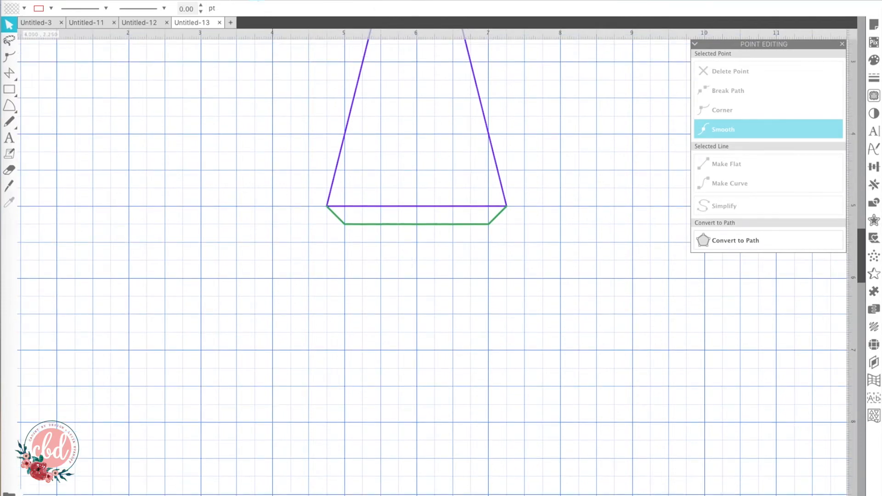
{"action": "left_click", "coordinate": [257, 1]}
{"action": "left_click", "coordinate": [257, 1]}
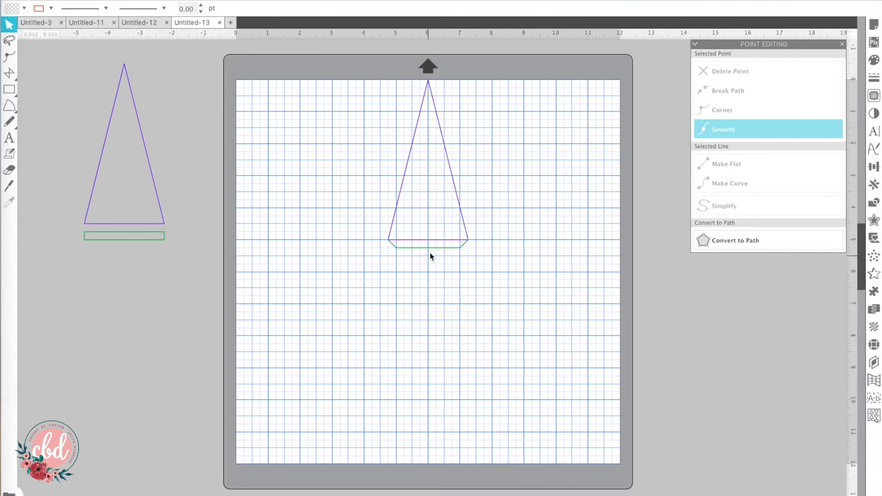
Duplicate the on-page triangle and place the copy 1 in to the right of the original
{"action": "left_click", "coordinate": [466, 237]}
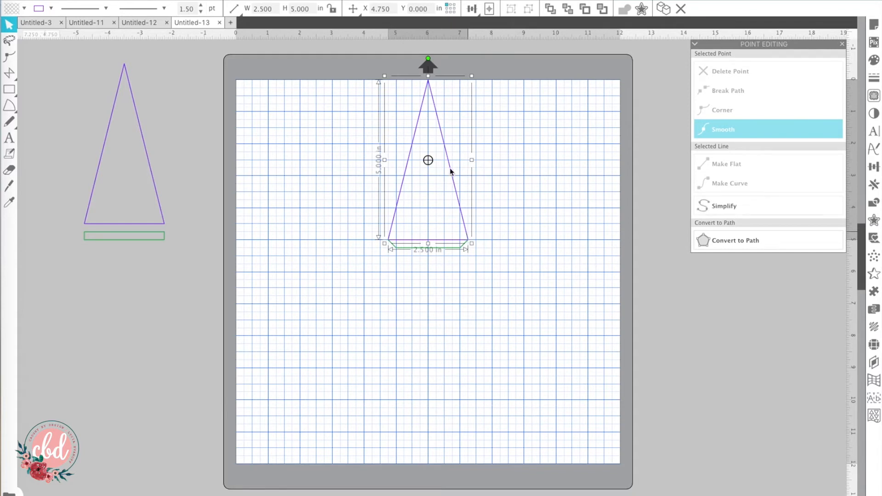
{"action": "left_click", "coordinate": [483, 270]}
{"action": "left_click", "coordinate": [467, 239]}
{"action": "left_click_drag", "start_coordinate": [467, 239], "coordinate": [498, 236]}
{"action": "key", "text": "super+z"}
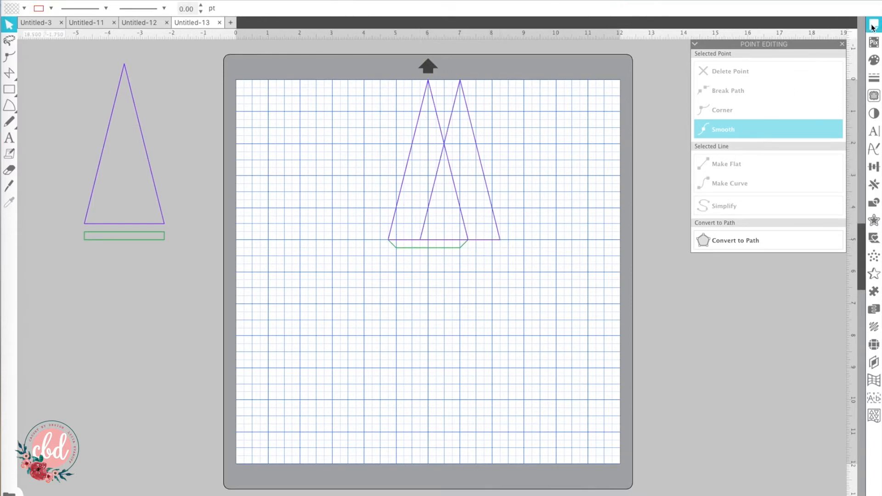
Open the page's grid settings and turn off Snap to Grid
{"action": "left_click", "coordinate": [872, 27]}
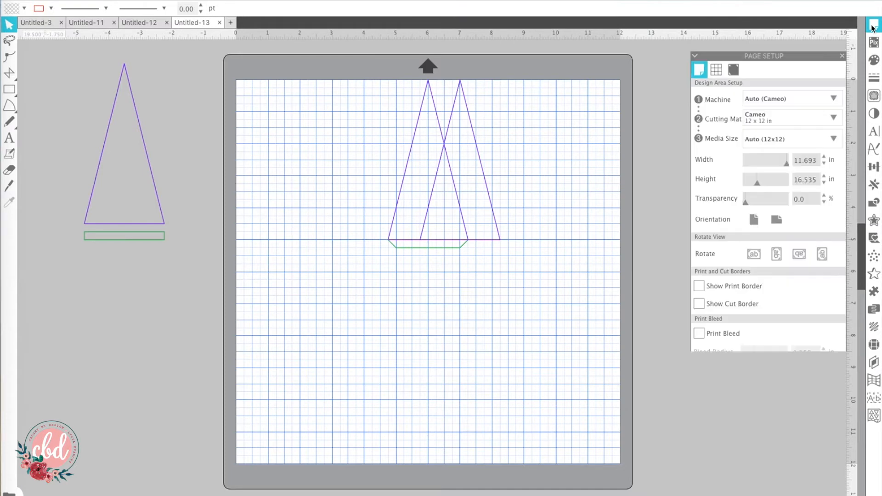
{"action": "left_click", "coordinate": [732, 59]}
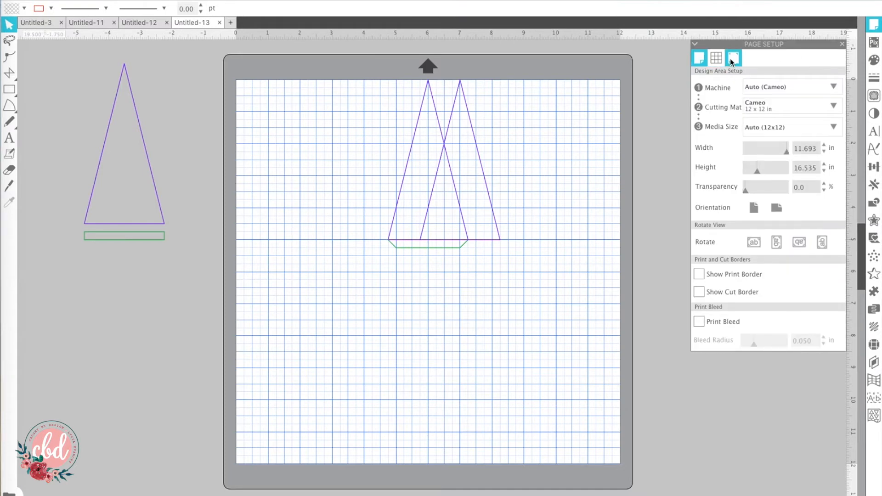
{"action": "left_click", "coordinate": [715, 60]}
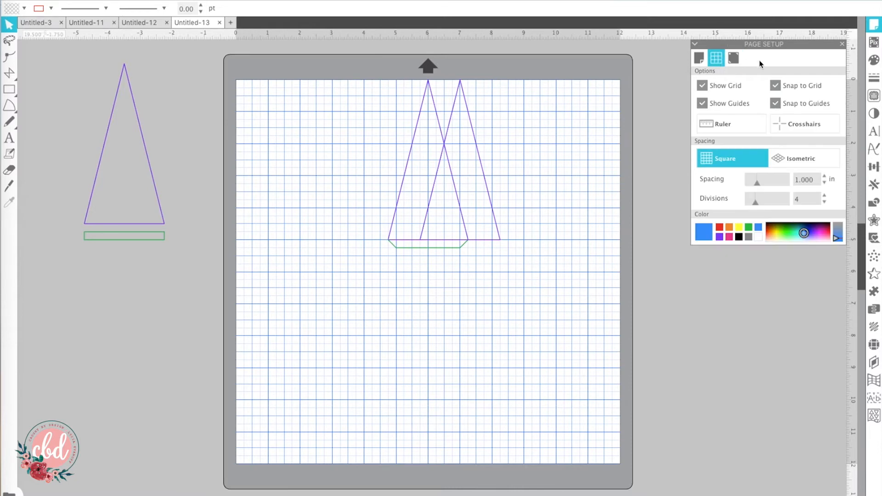
Rotate the triangle copy counterclockwise and align its long side with the original's right edge, apex to apex, then deselect it
{"action": "left_click", "coordinate": [484, 179]}
{"action": "left_click_drag", "start_coordinate": [460, 59], "coordinate": [414, 68]}
{"action": "left_click_drag", "start_coordinate": [517, 219], "coordinate": [528, 207]}
{"action": "left_click_drag", "start_coordinate": [422, 63], "coordinate": [418, 65]}
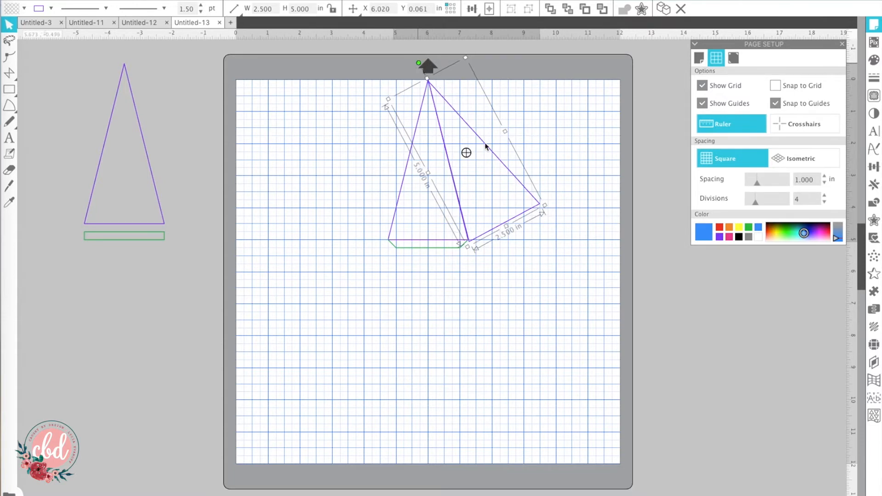
{"action": "left_click_drag", "start_coordinate": [524, 214], "coordinate": [522, 211]}
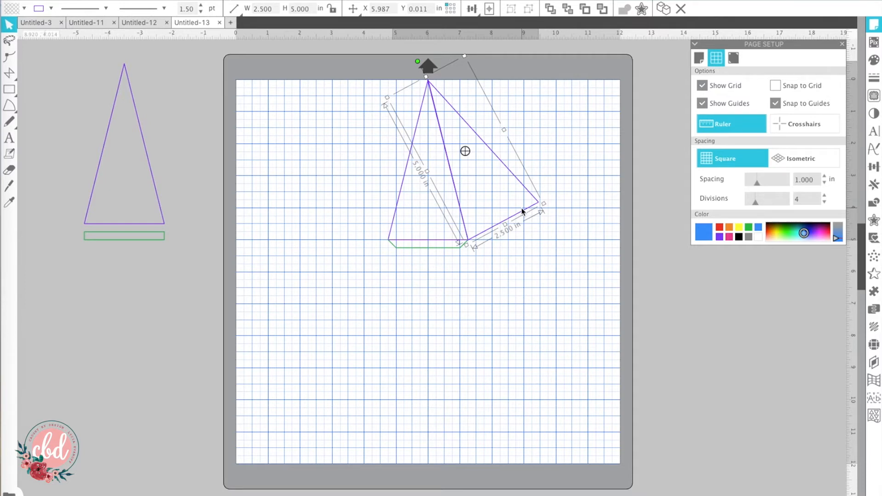
{"action": "left_click", "coordinate": [519, 254]}
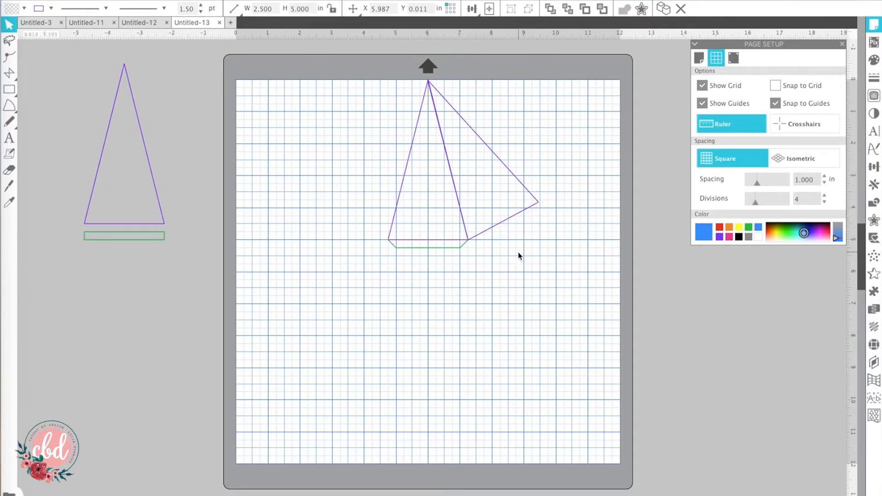
Inspect the alignment at the apex, pull the rotated triangle copy away from the original and delete it
{"action": "left_click", "coordinate": [506, 224]}
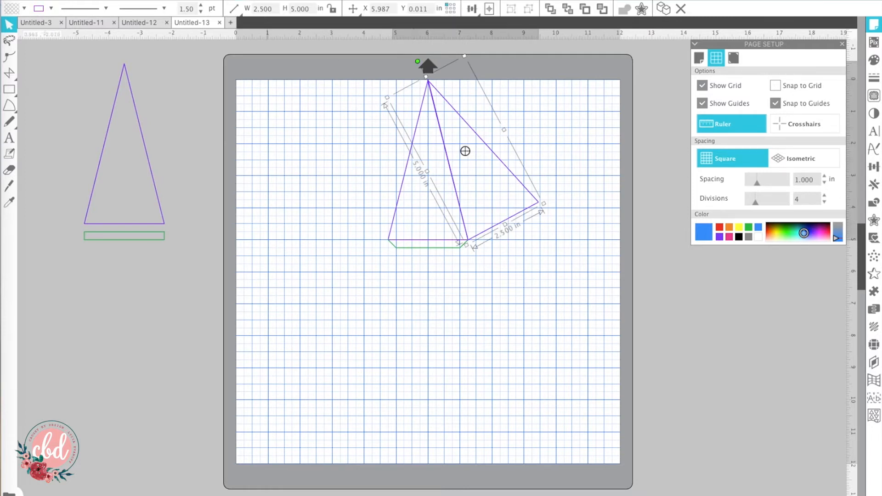
{"action": "left_click", "coordinate": [241, 1]}
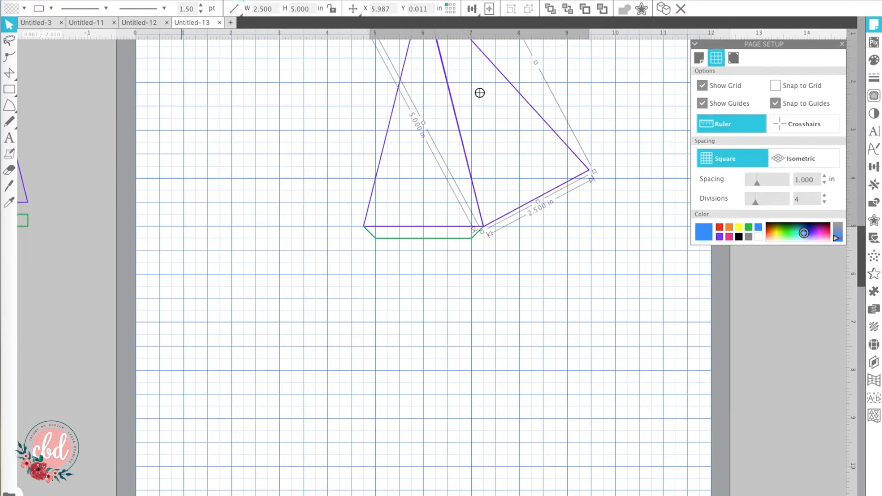
{"action": "left_click", "coordinate": [241, 1]}
{"action": "scroll", "coordinate": [258, 110], "scroll_direction": "up", "scroll_amount": 4}
{"action": "scroll", "coordinate": [258, 110], "scroll_direction": "up", "scroll_amount": 6}
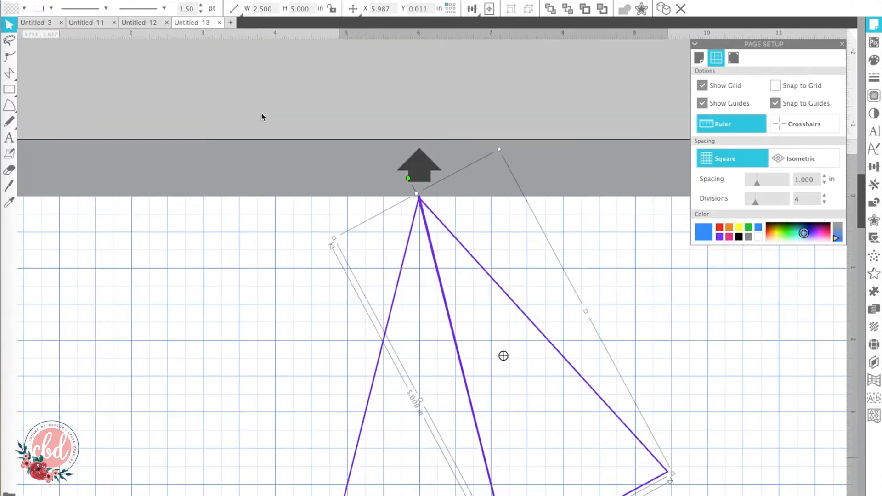
{"action": "left_click", "coordinate": [269, 138]}
{"action": "left_click_drag", "start_coordinate": [490, 275], "coordinate": [571, 249]}
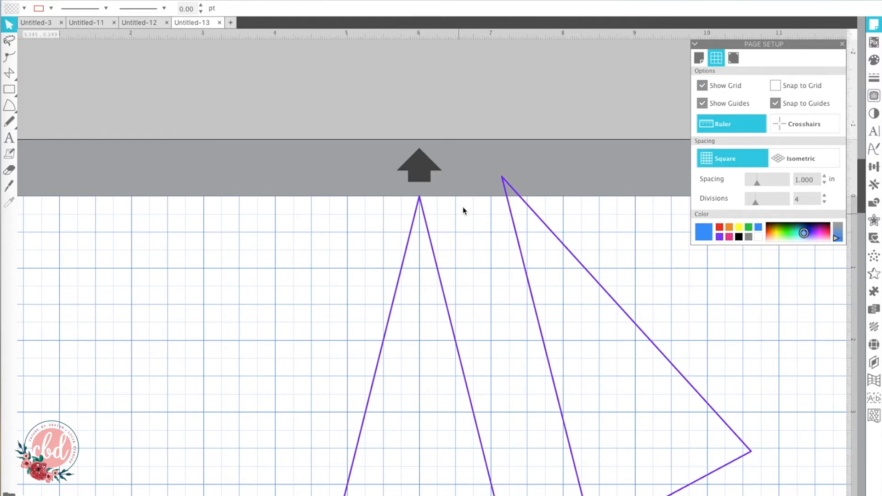
{"action": "left_click", "coordinate": [565, 247]}
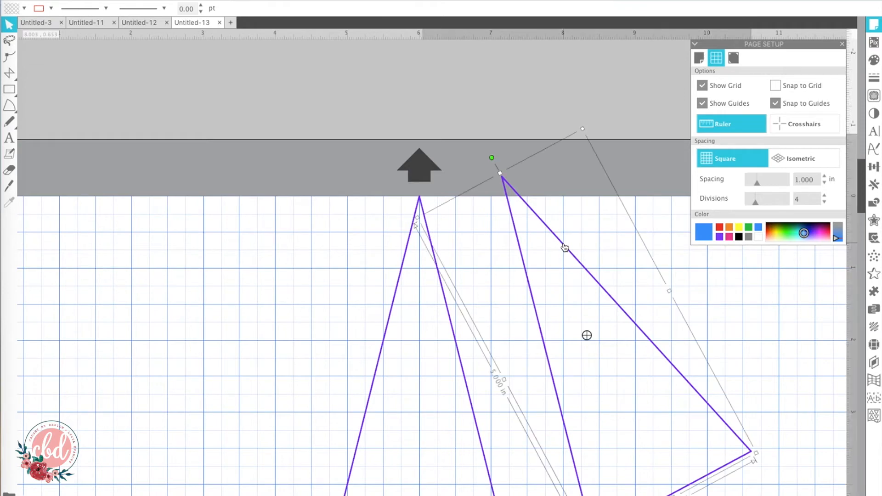
{"action": "key", "text": "Delete"}
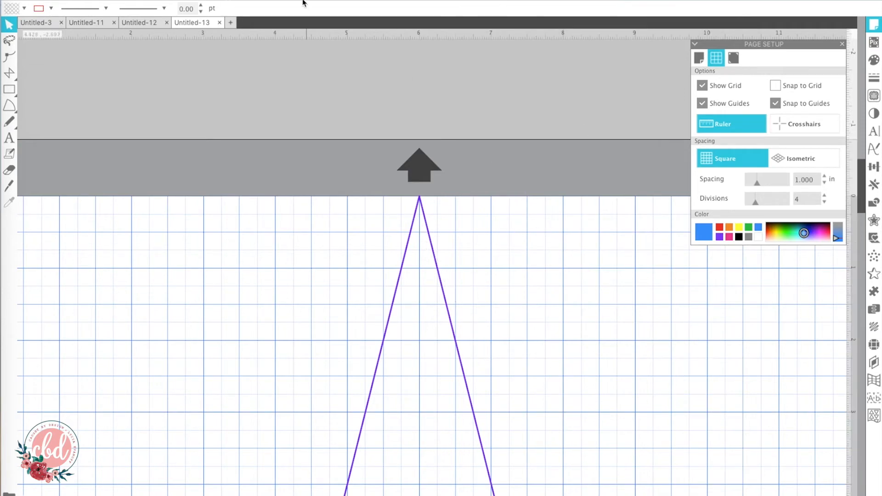
Draw a Flexishapes arc centred on the triangle's apex, about 1 in in radius, spanning from its left side to its right side
{"action": "left_click", "coordinate": [258, 4]}
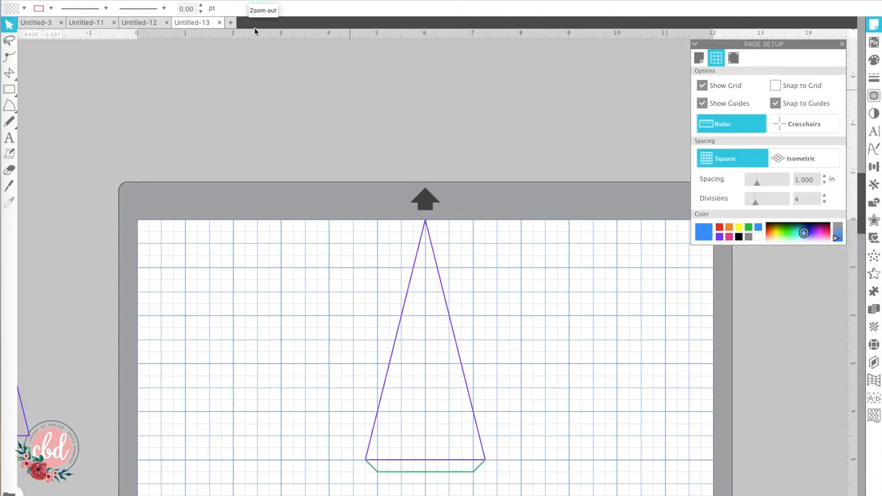
{"action": "scroll", "coordinate": [277, 147], "scroll_direction": "down", "scroll_amount": 3}
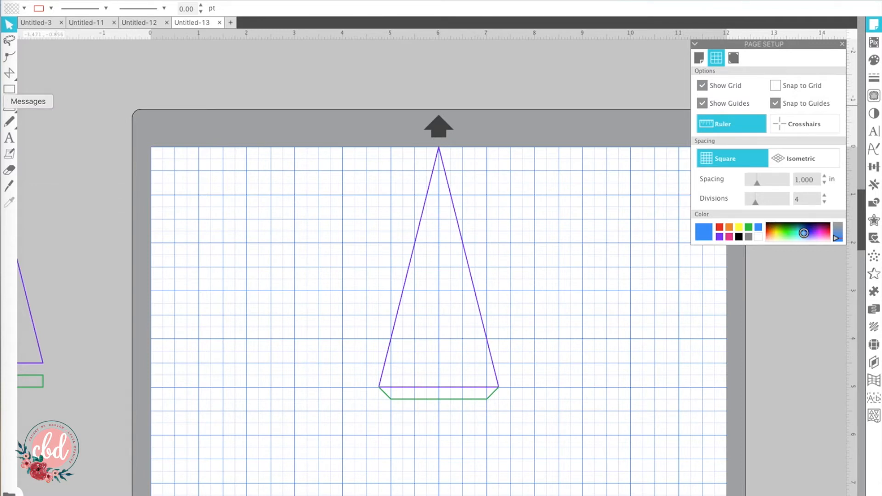
{"action": "left_click", "coordinate": [9, 73]}
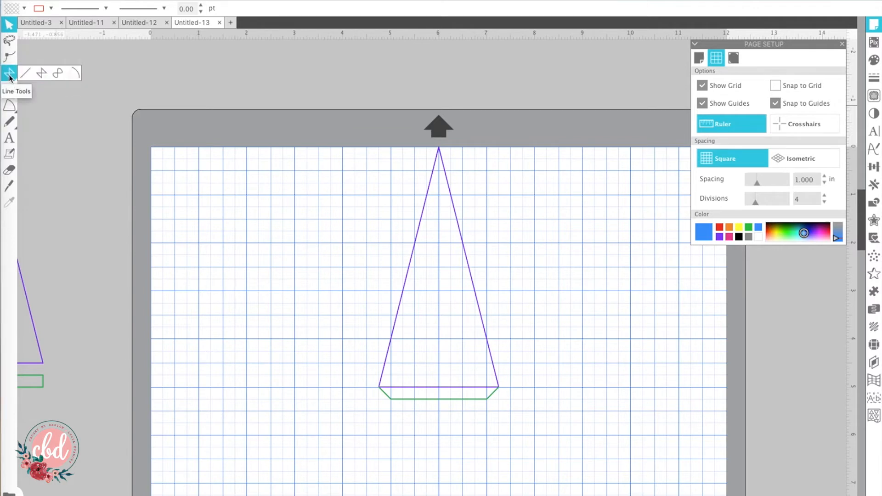
{"action": "left_click", "coordinate": [31, 76]}
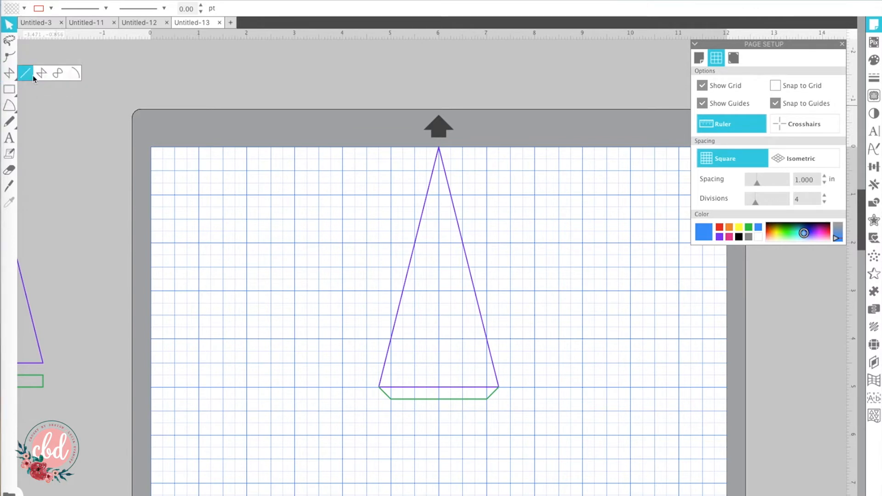
{"action": "left_click", "coordinate": [41, 73]}
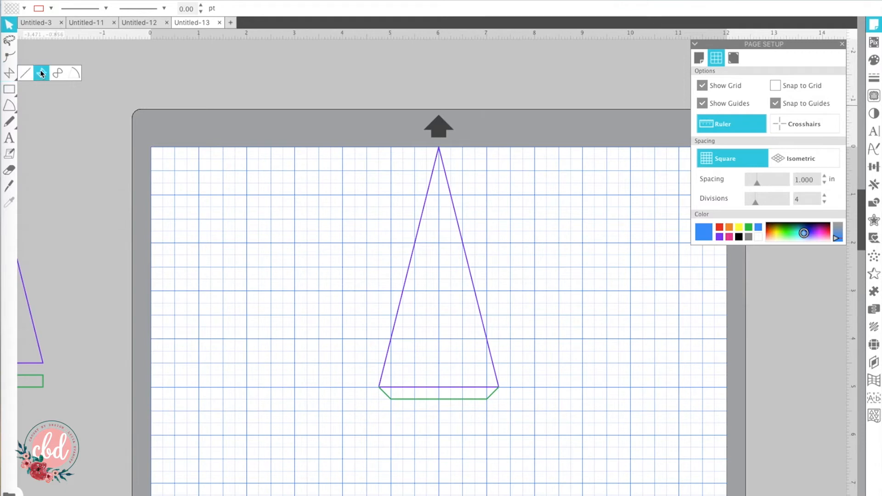
{"action": "left_click", "coordinate": [74, 75]}
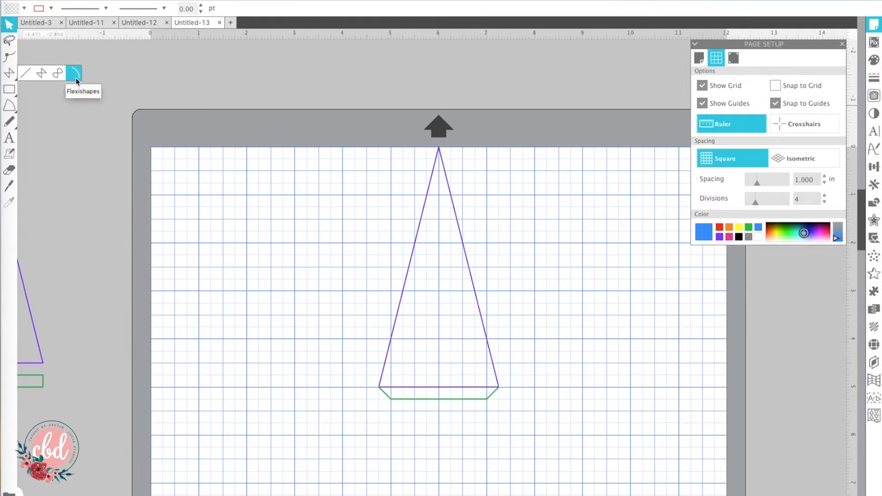
{"action": "left_click", "coordinate": [74, 77]}
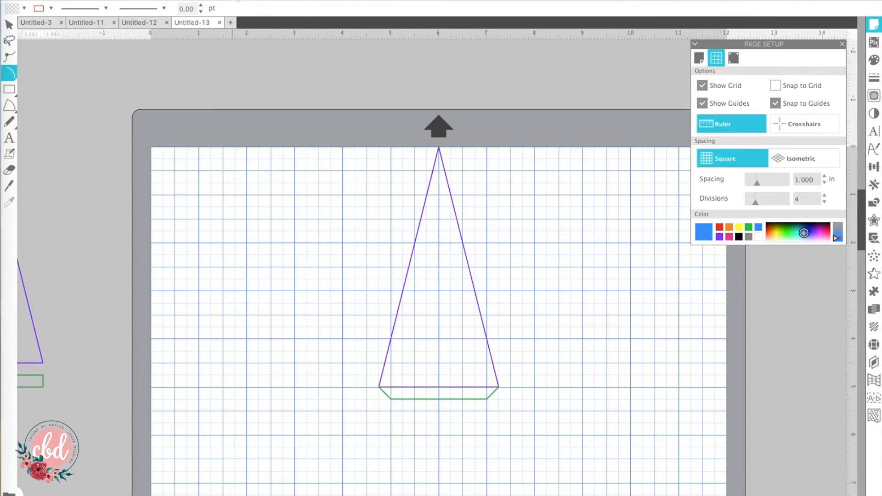
{"action": "left_click", "coordinate": [240, 1]}
{"action": "left_click", "coordinate": [239, 1]}
{"action": "scroll", "coordinate": [245, 76], "scroll_direction": "up", "scroll_amount": 3}
{"action": "scroll", "coordinate": [245, 77], "scroll_direction": "up", "scroll_amount": 1}
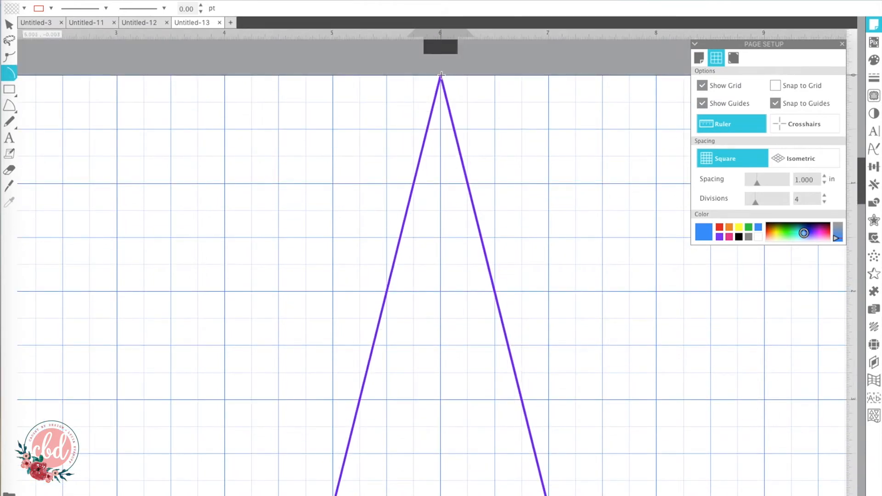
{"action": "left_click_drag", "start_coordinate": [440, 76], "coordinate": [413, 180]}
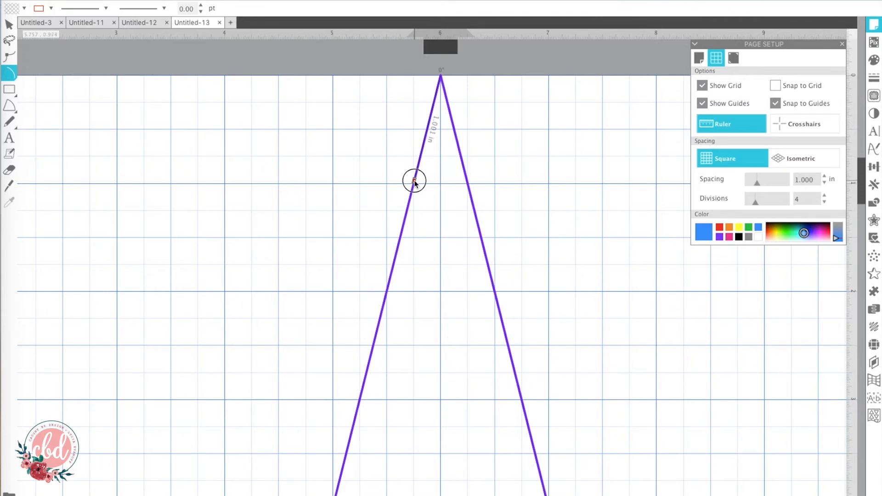
{"action": "mouse_move", "coordinate": [414, 180]}
{"action": "left_mouse_down"}
{"action": "mouse_move", "coordinate": [440, 186]}
{"action": "mouse_move", "coordinate": [415, 181]}
{"action": "left_mouse_up"}
{"action": "left_click", "coordinate": [467, 183]}
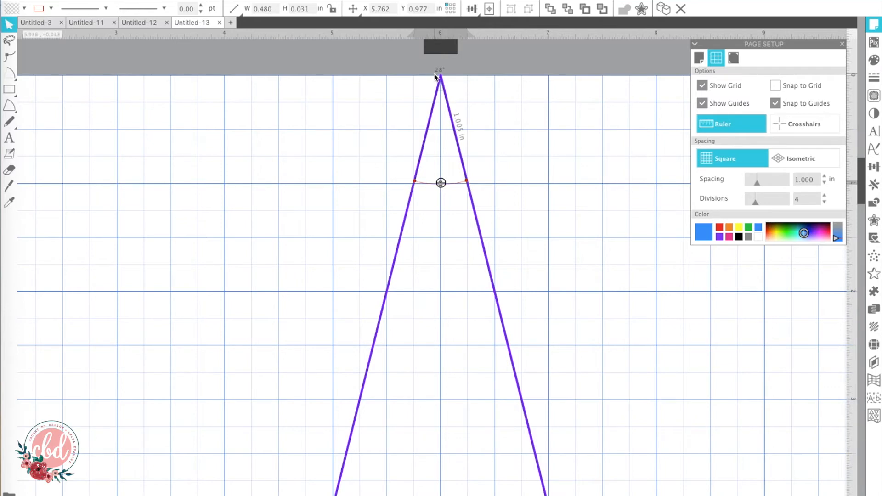
Fine-tune both end points of the arc so they sit exactly on the triangle's two side edges
{"action": "left_click", "coordinate": [243, 1]}
{"action": "left_click", "coordinate": [243, 0]}
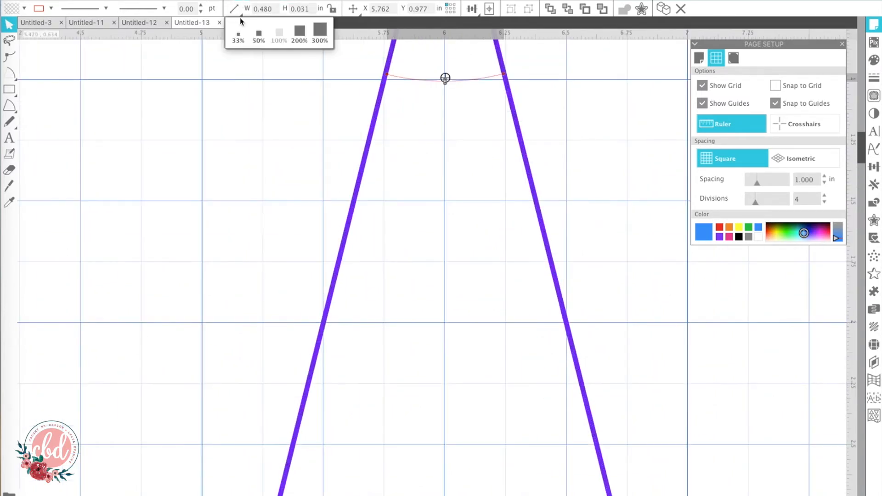
{"action": "scroll", "coordinate": [262, 122], "scroll_direction": "up", "scroll_amount": 3}
{"action": "scroll", "coordinate": [407, 108], "scroll_direction": "up", "scroll_amount": 3}
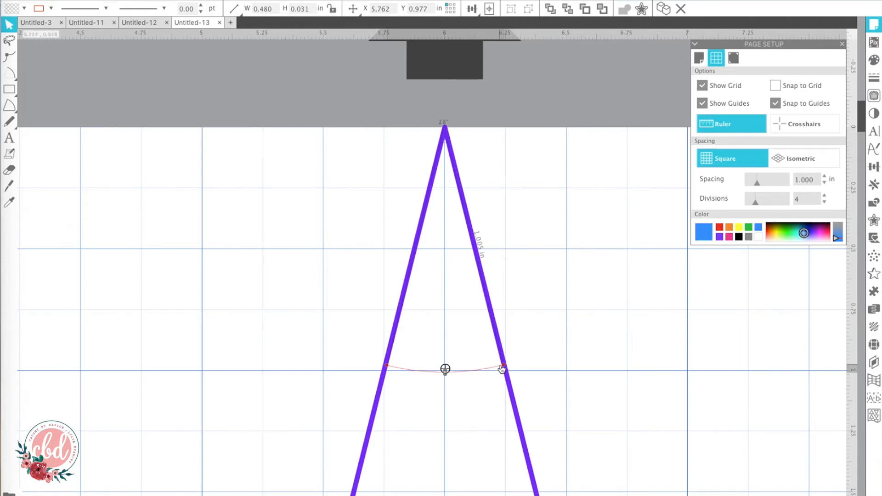
{"action": "left_click_drag", "start_coordinate": [508, 369], "coordinate": [505, 366]}
{"action": "left_click_drag", "start_coordinate": [386, 365], "coordinate": [387, 367]}
Move the measuring arc out of the triangle and off the left side of the page, to about X -1.2 in, Y 1.3 in
{"action": "left_click_drag", "start_coordinate": [483, 369], "coordinate": [264, 339]}
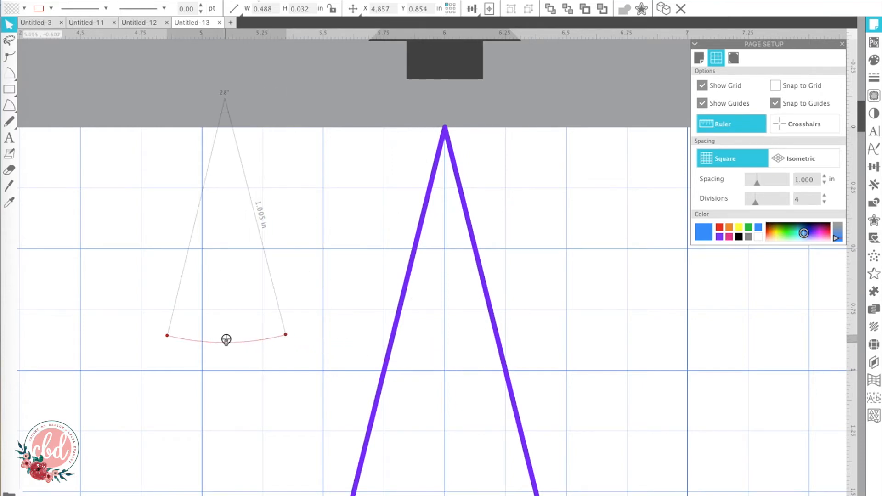
{"action": "key", "text": "super+minus"}
{"action": "key", "text": "super+minus"}
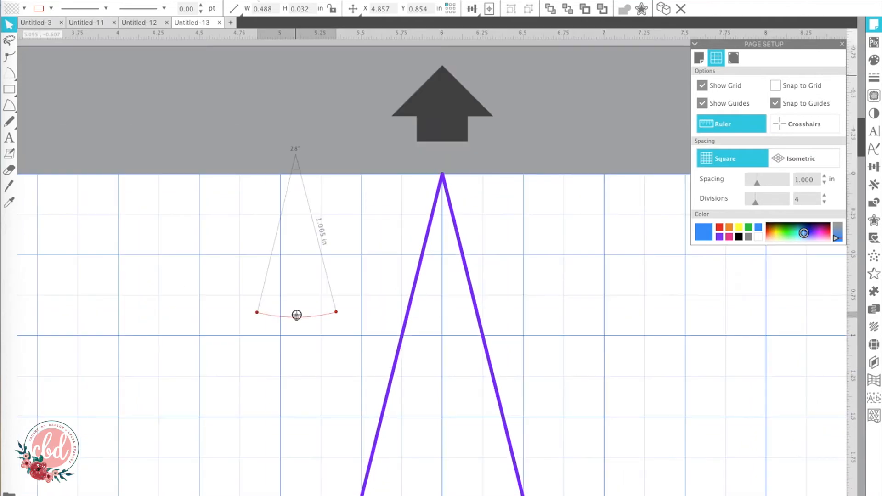
{"action": "key", "text": "super+minus"}
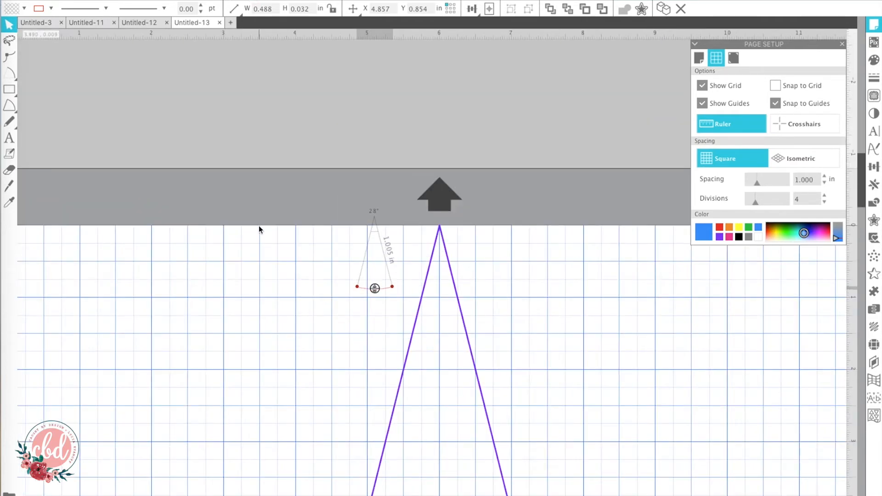
{"action": "scroll", "coordinate": [258, 225], "scroll_direction": "down", "scroll_amount": 5}
{"action": "scroll", "coordinate": [258, 225], "scroll_direction": "left", "scroll_amount": 3}
{"action": "left_click_drag", "start_coordinate": [480, 124], "coordinate": [161, 177]}
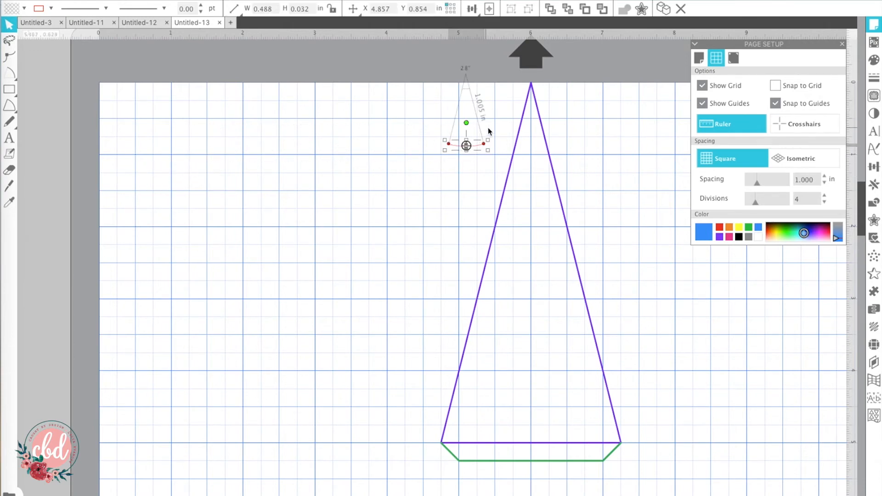
{"action": "left_click", "coordinate": [480, 133]}
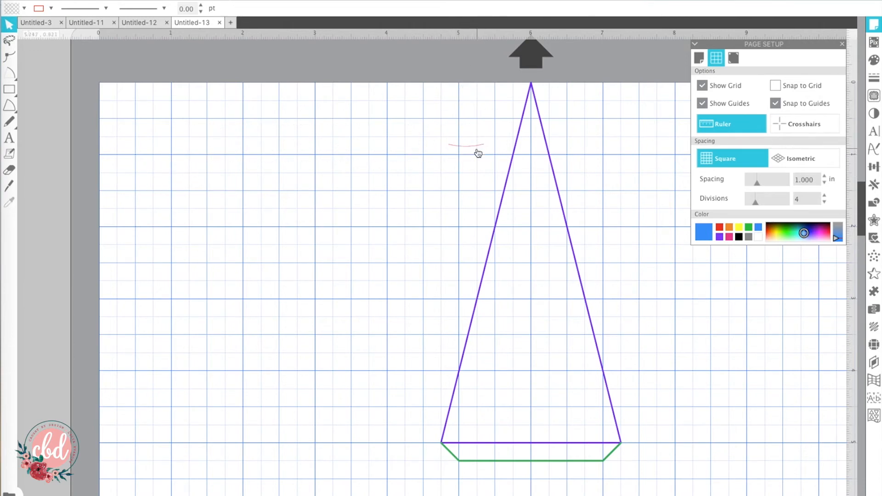
{"action": "left_click", "coordinate": [476, 146]}
{"action": "left_click_drag", "start_coordinate": [477, 150], "coordinate": [30, 178]}
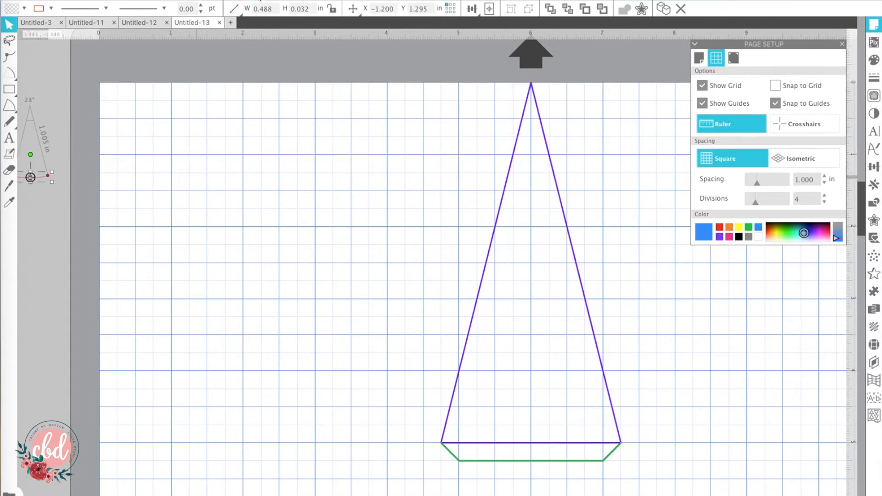
Duplicate the green slanted tab, place the copy off the page below the spare green rectangle, and deselect it
{"action": "left_click", "coordinate": [260, 0]}
{"action": "left_click", "coordinate": [260, 1]}
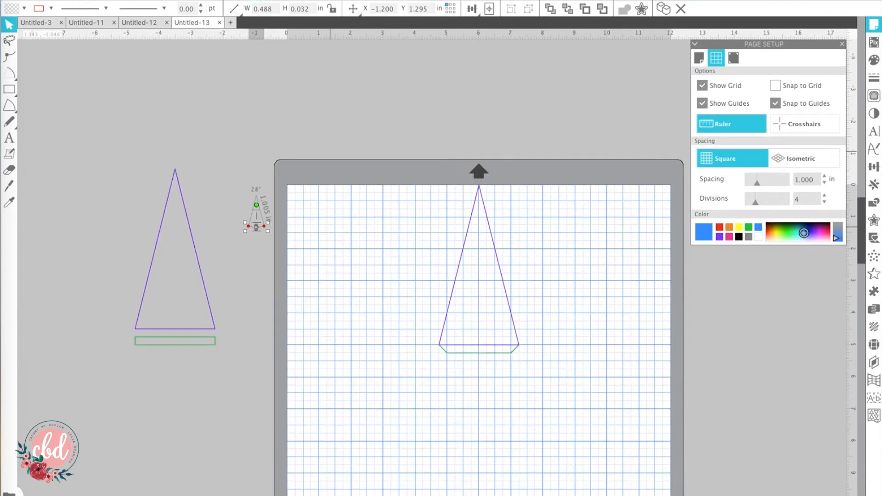
{"action": "left_click", "coordinate": [509, 357]}
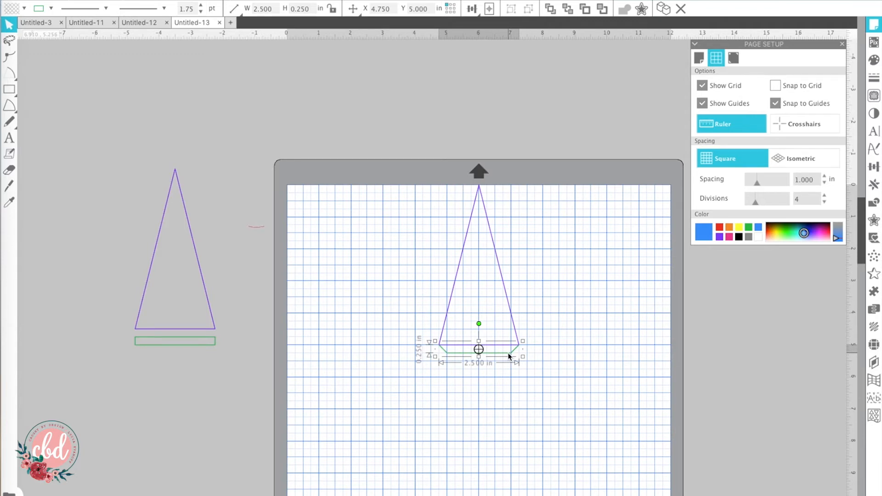
{"action": "key", "text": "super+d"}
{"action": "left_click_drag", "start_coordinate": [519, 356], "coordinate": [206, 358]}
{"action": "left_click", "coordinate": [205, 403]}
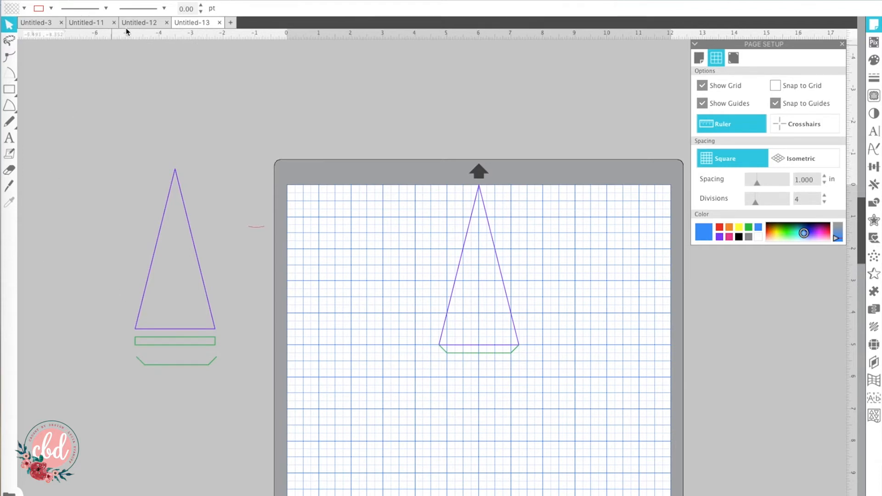
Examine the angles, cut lines and dotted fold lines of the reference cone template in Untitled-12, then return to Untitled-13
{"action": "left_click", "coordinate": [137, 22]}
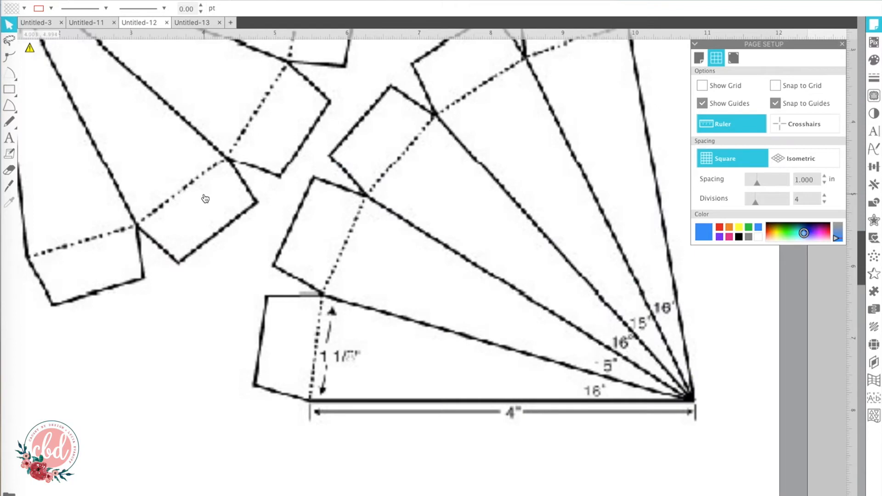
{"action": "scroll", "coordinate": [206, 198], "scroll_direction": "up", "scroll_amount": 2}
{"action": "scroll", "coordinate": [206, 199], "scroll_direction": "up", "scroll_amount": 2}
{"action": "scroll", "coordinate": [206, 198], "scroll_direction": "left", "scroll_amount": 3}
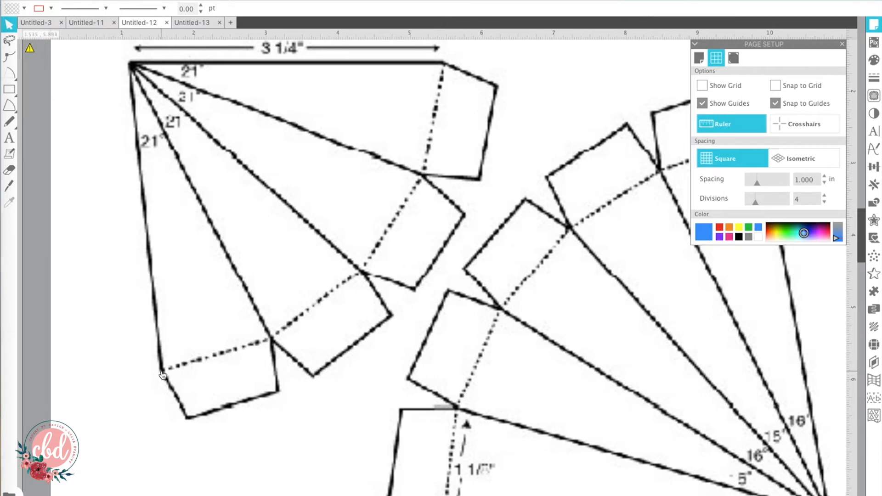
{"action": "left_click", "coordinate": [254, 340]}
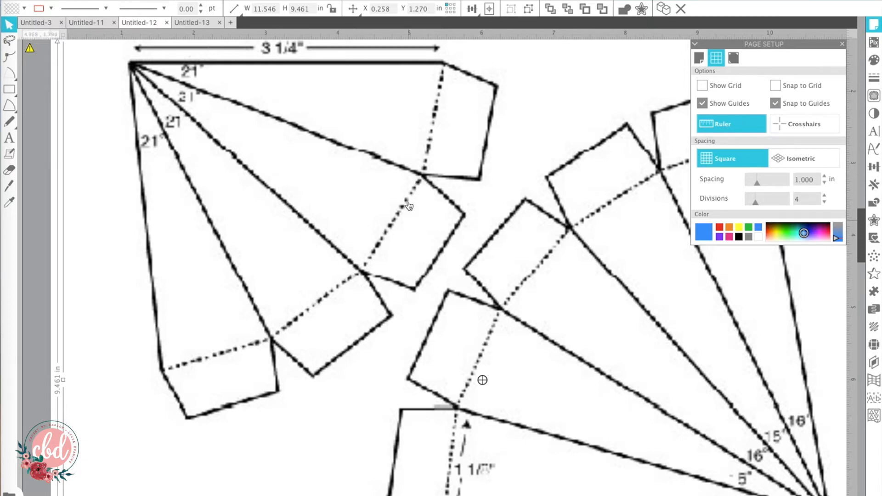
{"action": "left_click", "coordinate": [189, 26]}
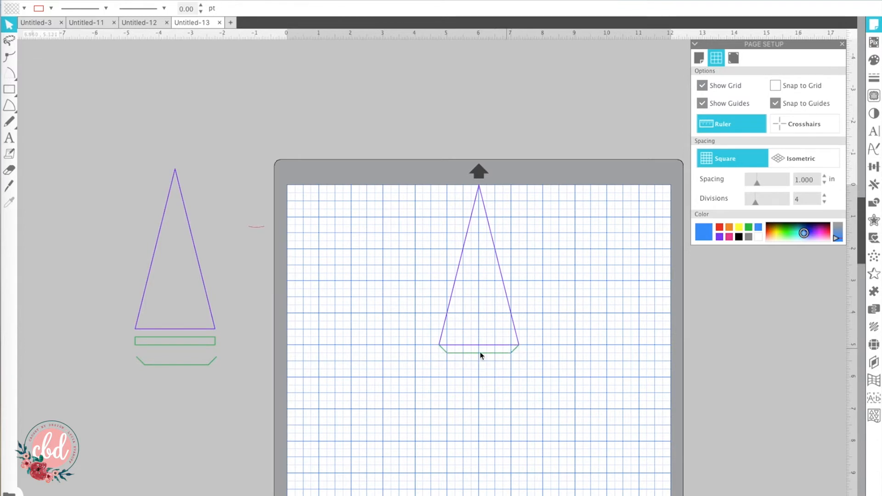
Add an edit point partway down the right side of the triangle on the page and break its path there
{"action": "left_click", "coordinate": [517, 339]}
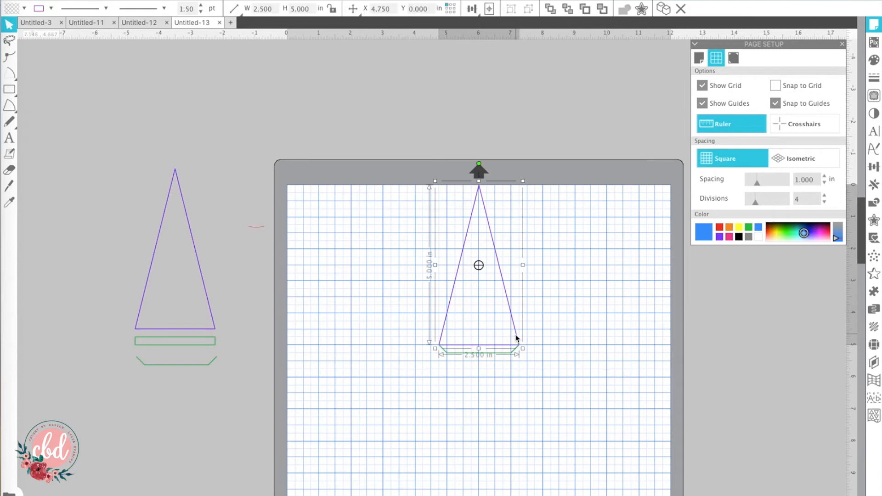
{"action": "double_click", "coordinate": [517, 340]}
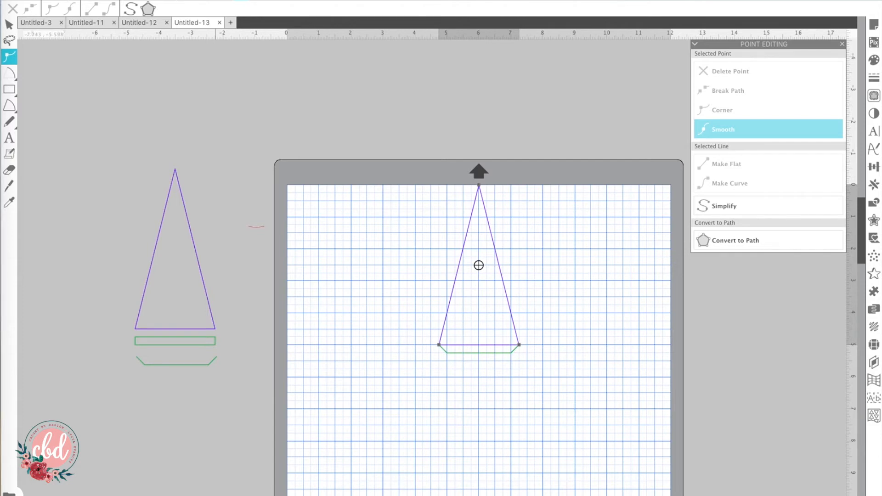
{"action": "left_click", "coordinate": [241, 0]}
{"action": "left_click", "coordinate": [241, 0]}
{"action": "scroll", "coordinate": [237, 119], "scroll_direction": "right", "scroll_amount": 3}
{"action": "scroll", "coordinate": [237, 120], "scroll_direction": "down", "scroll_amount": 1}
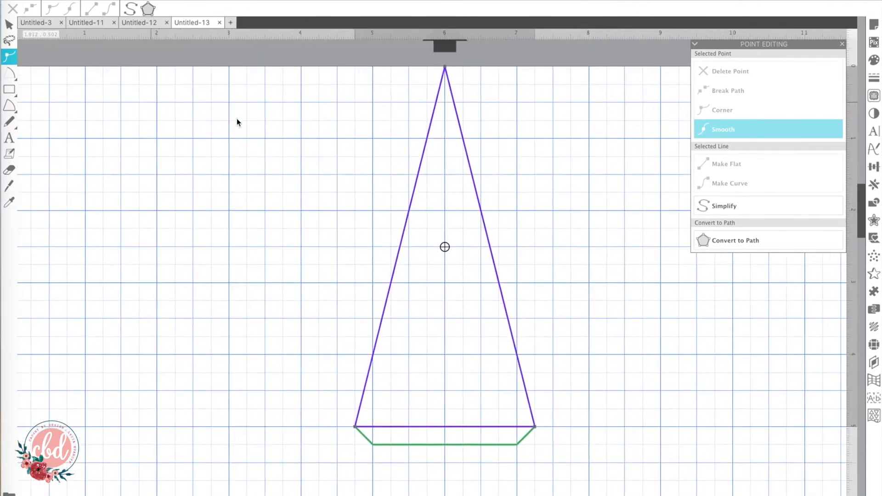
{"action": "scroll", "coordinate": [238, 122], "scroll_direction": "down", "scroll_amount": 1}
{"action": "scroll", "coordinate": [238, 121], "scroll_direction": "right", "scroll_amount": 1}
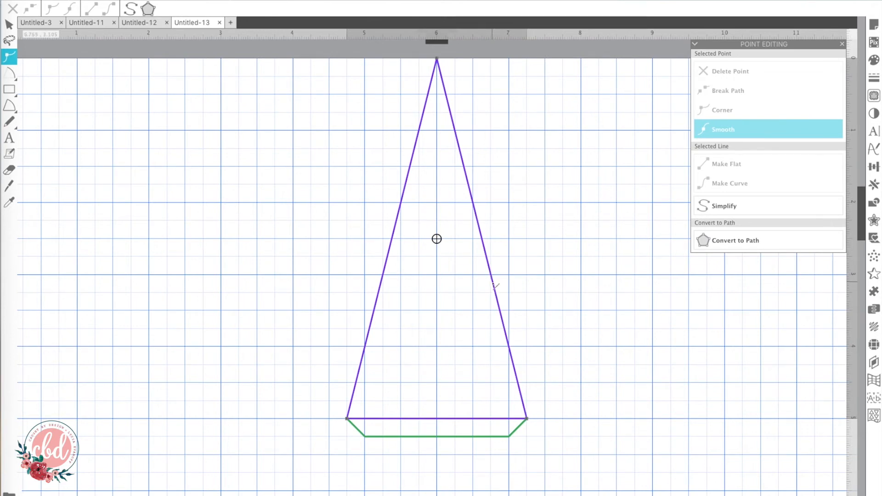
{"action": "left_click", "coordinate": [492, 282]}
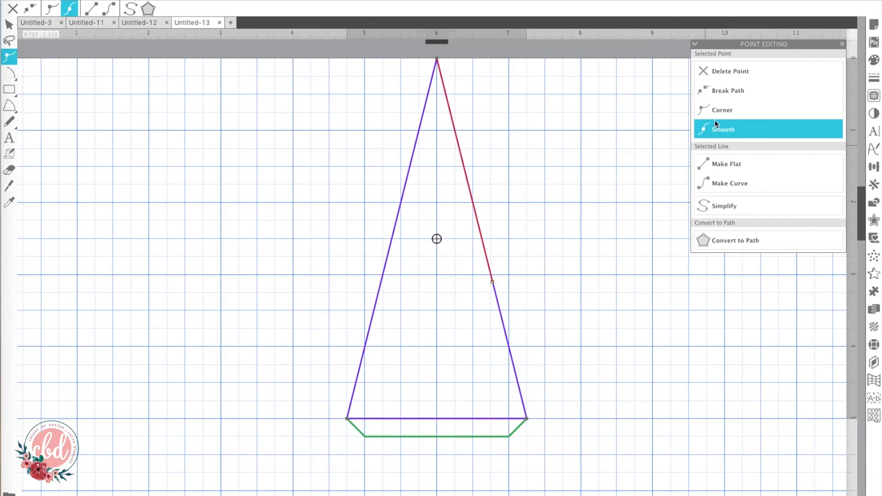
{"action": "left_click", "coordinate": [718, 92]}
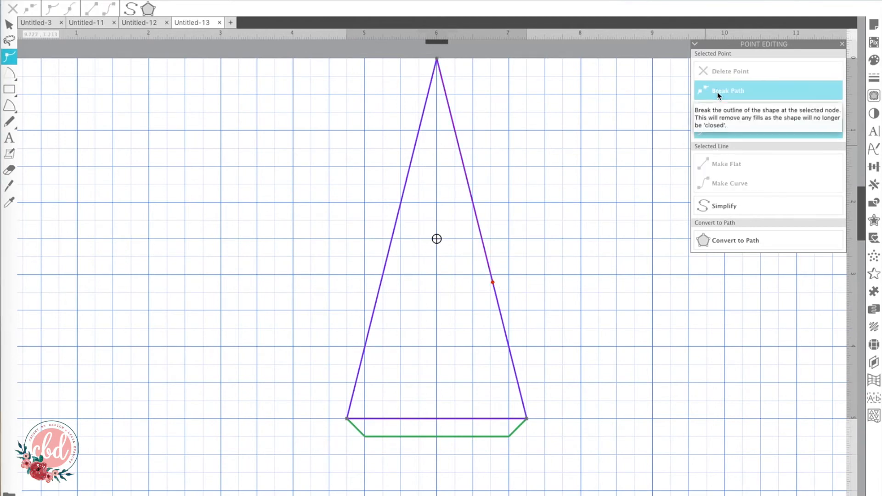
Pull the lower loose end away from the break and delete the end point of the upper segment
{"action": "left_click", "coordinate": [493, 282]}
{"action": "left_click_drag", "start_coordinate": [492, 282], "coordinate": [578, 252]}
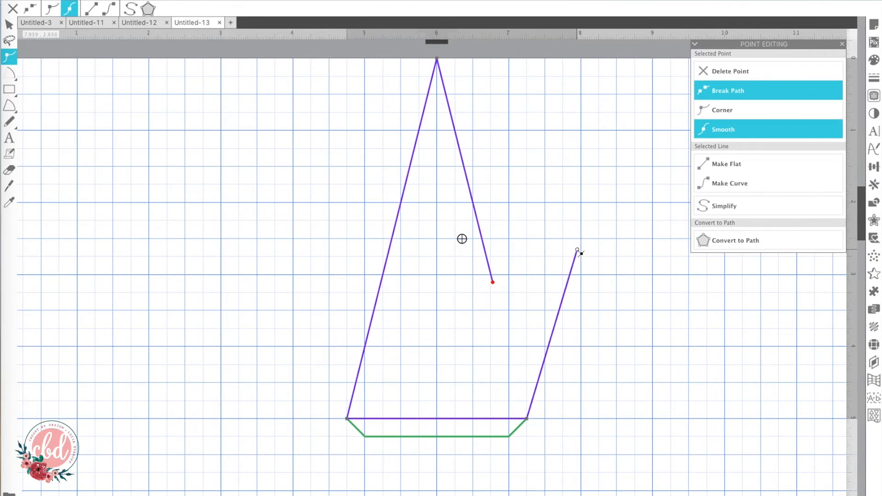
{"action": "left_click", "coordinate": [493, 282]}
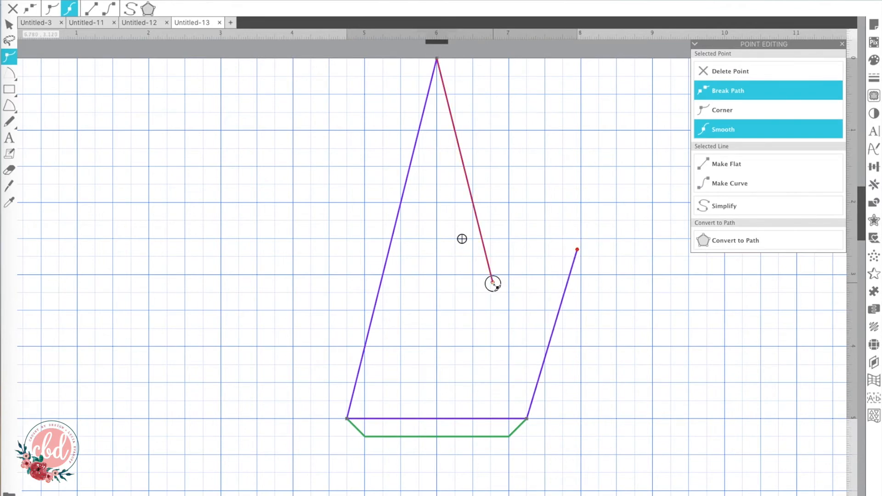
{"action": "left_click", "coordinate": [729, 79]}
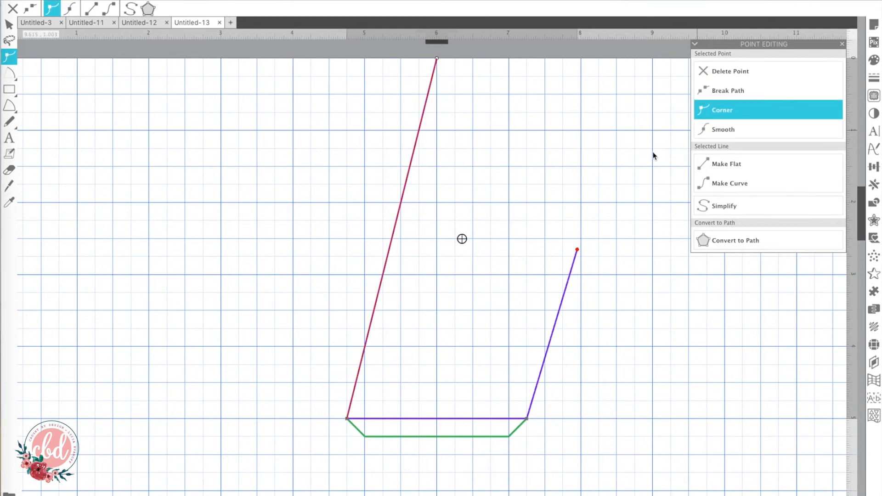
Delete the remaining loose end point to remove the rest of the triangle's right side, and leave point editing
{"action": "left_click", "coordinate": [577, 251]}
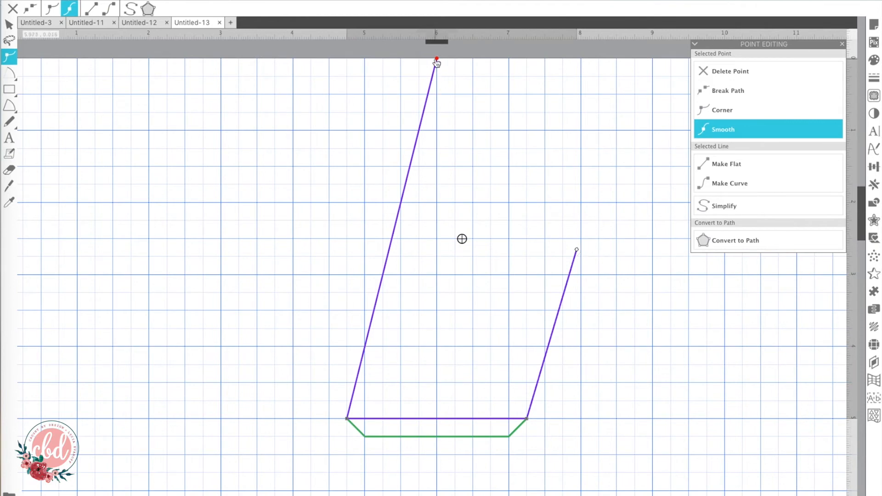
{"action": "left_click", "coordinate": [565, 289]}
{"action": "left_click", "coordinate": [734, 71]}
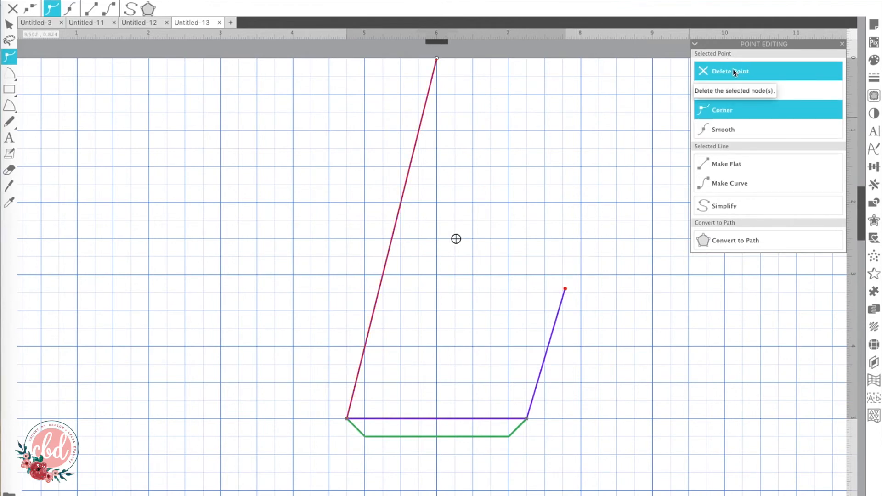
{"action": "left_click", "coordinate": [565, 289]}
{"action": "left_click", "coordinate": [566, 290]}
{"action": "left_click", "coordinate": [565, 287]}
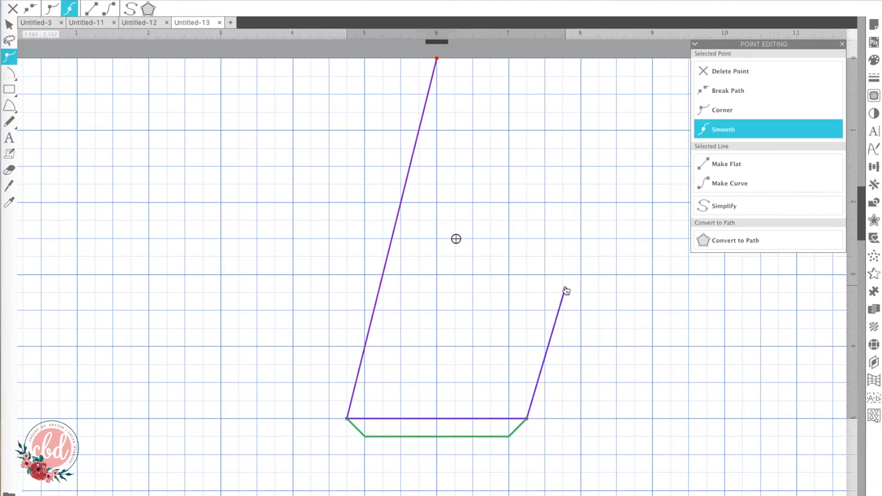
{"action": "left_click", "coordinate": [565, 289]}
{"action": "double_click", "coordinate": [565, 290]}
{"action": "left_click", "coordinate": [565, 289]}
{"action": "left_click", "coordinate": [717, 70]}
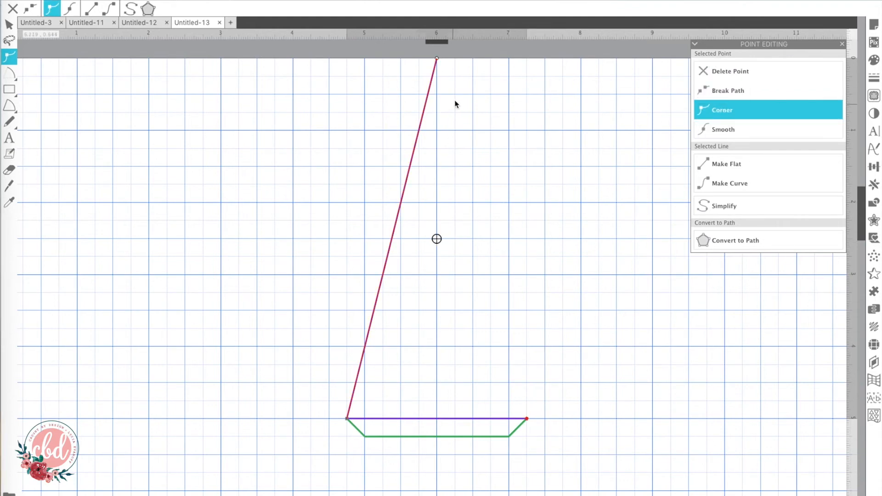
{"action": "left_click", "coordinate": [534, 420]}
{"action": "left_click", "coordinate": [270, 411]}
{"action": "left_click", "coordinate": [237, 408]}
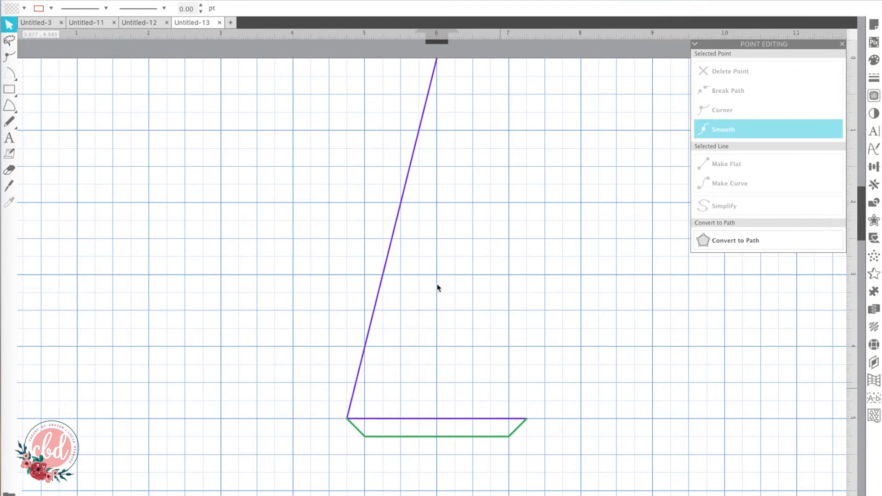
Break the purple path at the lower-left corner, where the slanted side meets the base line
{"action": "left_click", "coordinate": [243, 1]}
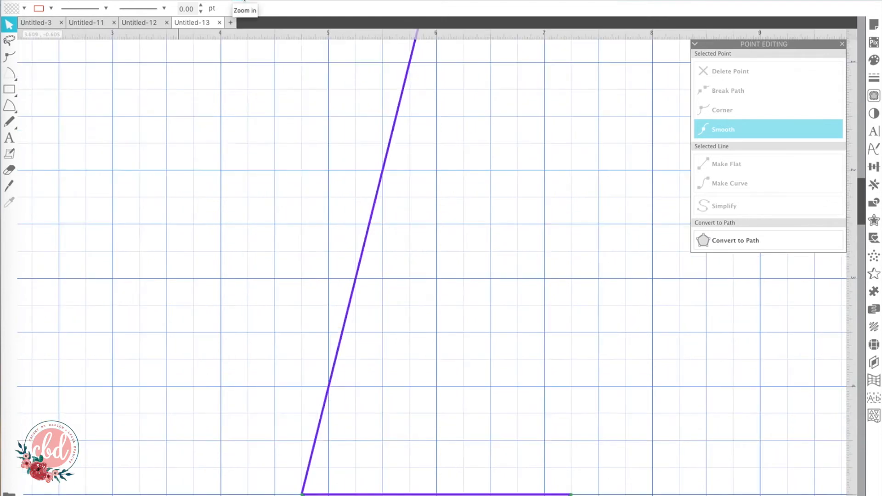
{"action": "scroll", "coordinate": [315, 230], "scroll_direction": "down", "scroll_amount": 5}
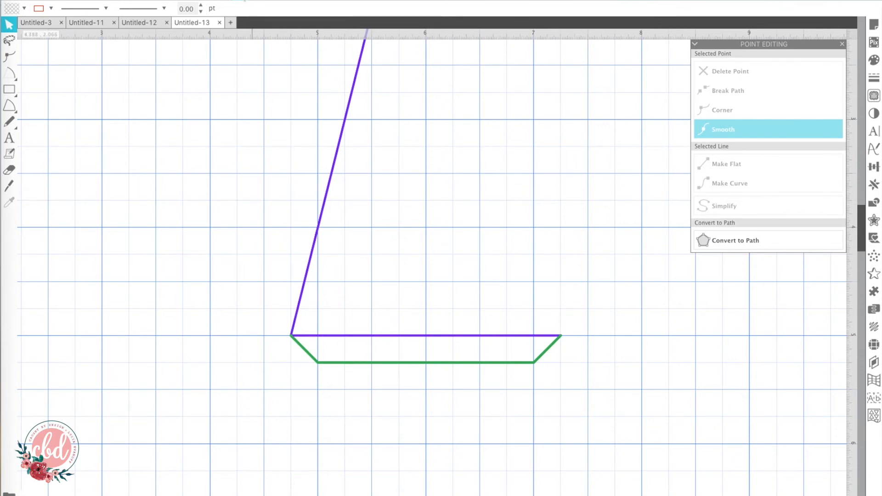
{"action": "left_click", "coordinate": [245, 0]}
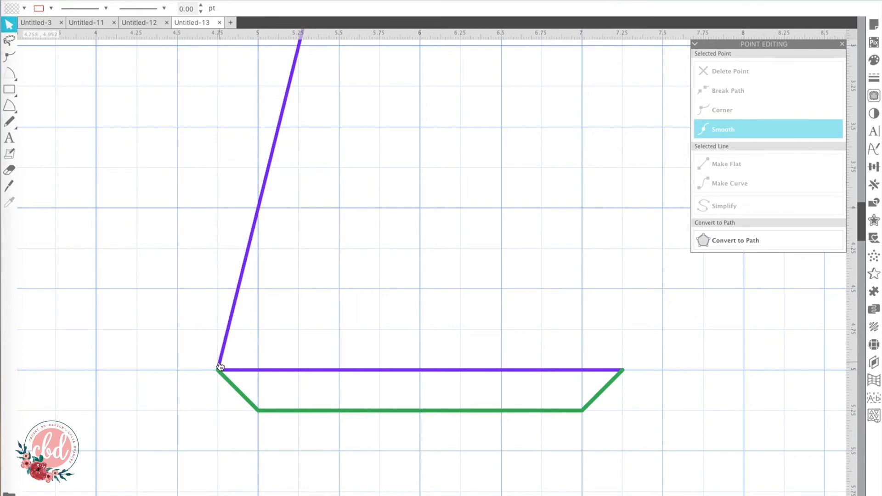
{"action": "left_click", "coordinate": [314, 373]}
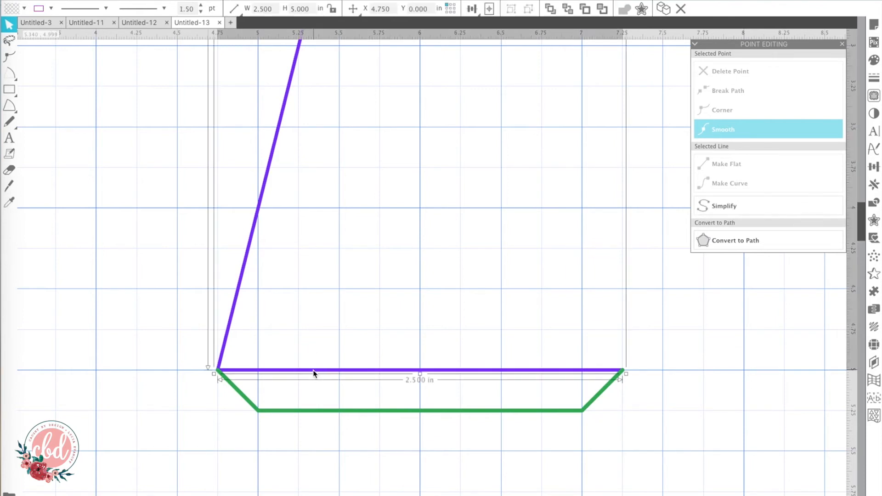
{"action": "double_click", "coordinate": [314, 373]}
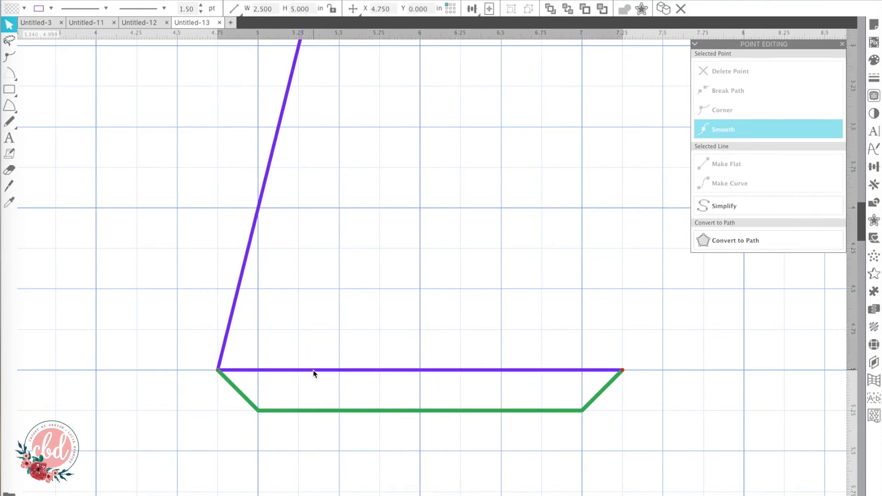
{"action": "left_click", "coordinate": [218, 369]}
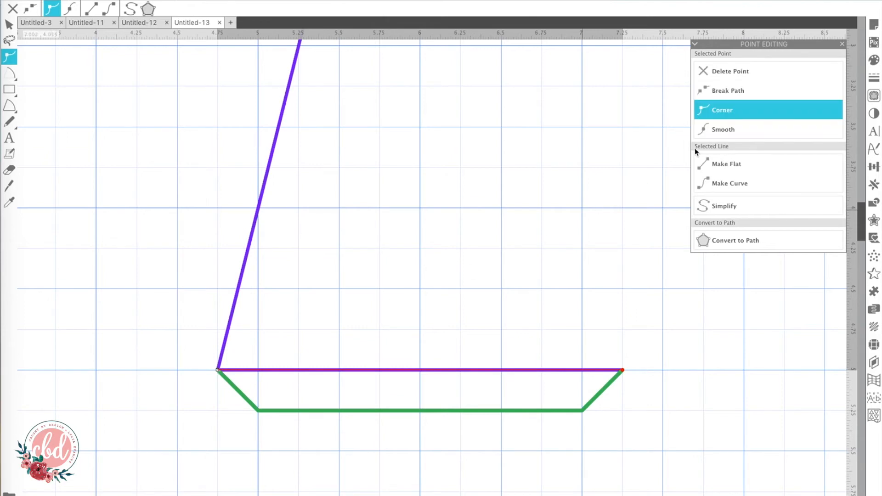
{"action": "left_click", "coordinate": [727, 91]}
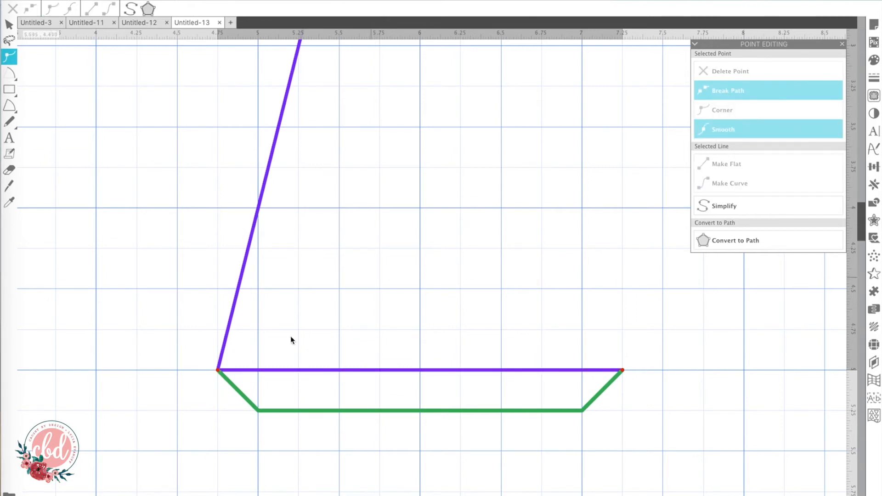
Shorten the base line slightly at both ends so it stops just short of the green tab's corners
{"action": "left_click", "coordinate": [218, 370]}
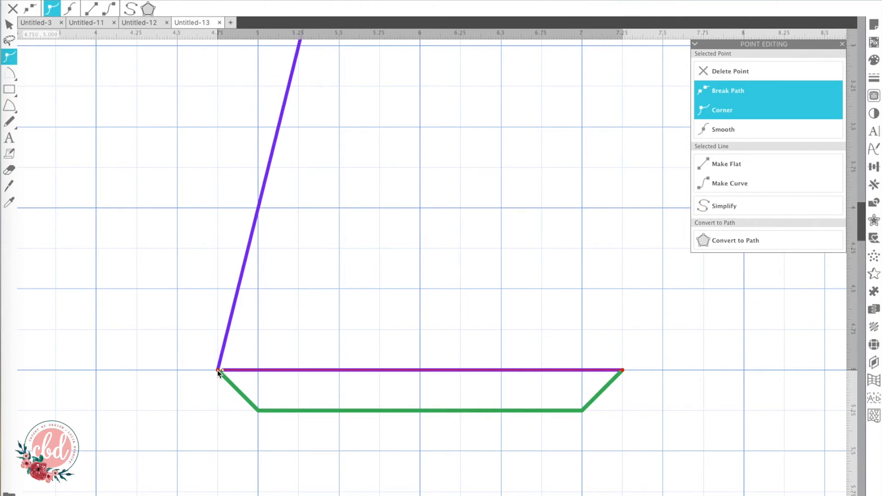
{"action": "left_click", "coordinate": [610, 370]}
{"action": "left_click", "coordinate": [622, 370]}
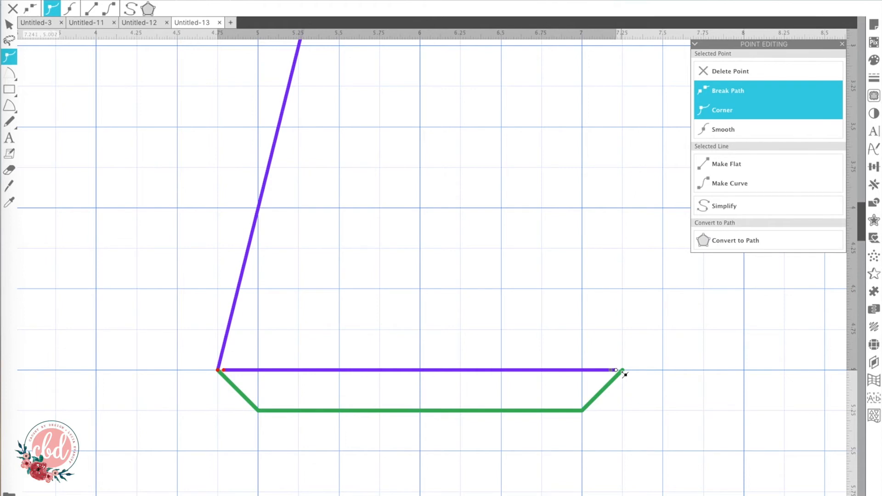
{"action": "left_click", "coordinate": [645, 428]}
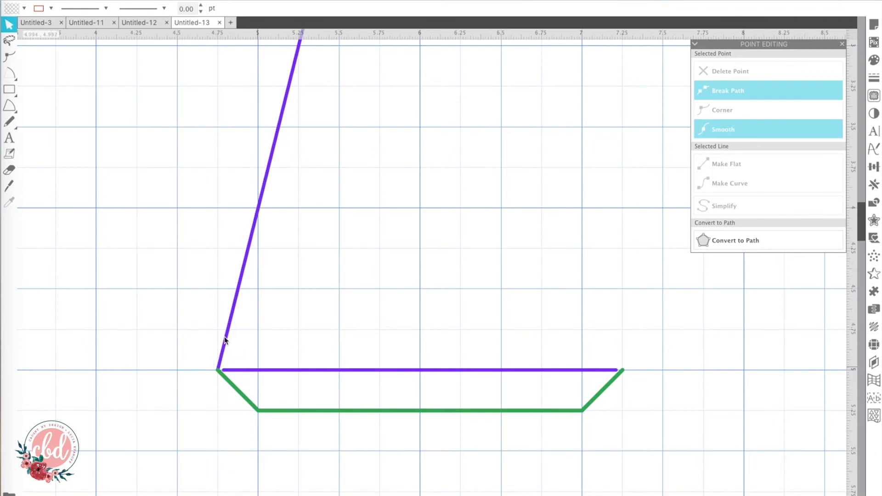
Pull the lower end of the slanted side slightly up along its line, away from the base corner
{"action": "left_click", "coordinate": [221, 359]}
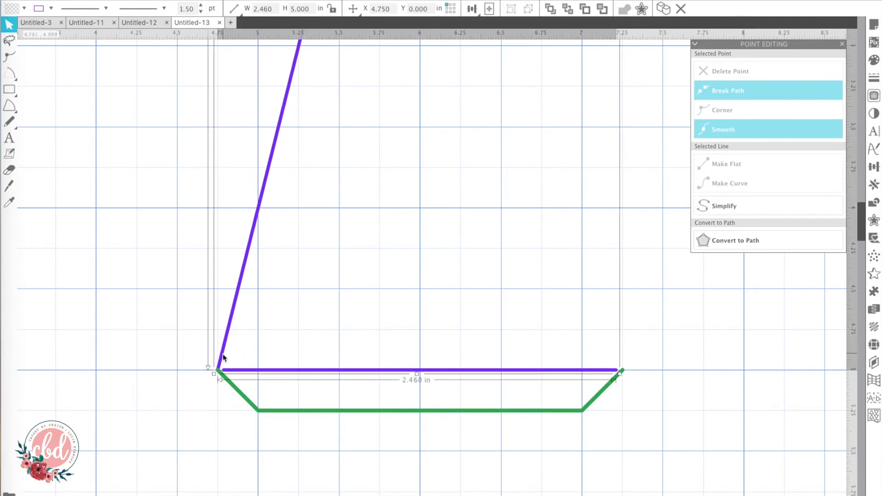
{"action": "double_click", "coordinate": [220, 363]}
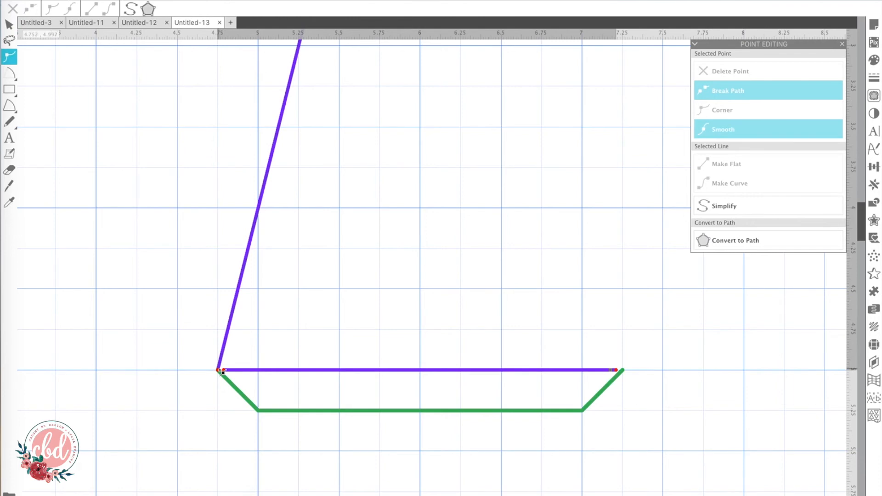
{"action": "left_click", "coordinate": [220, 370]}
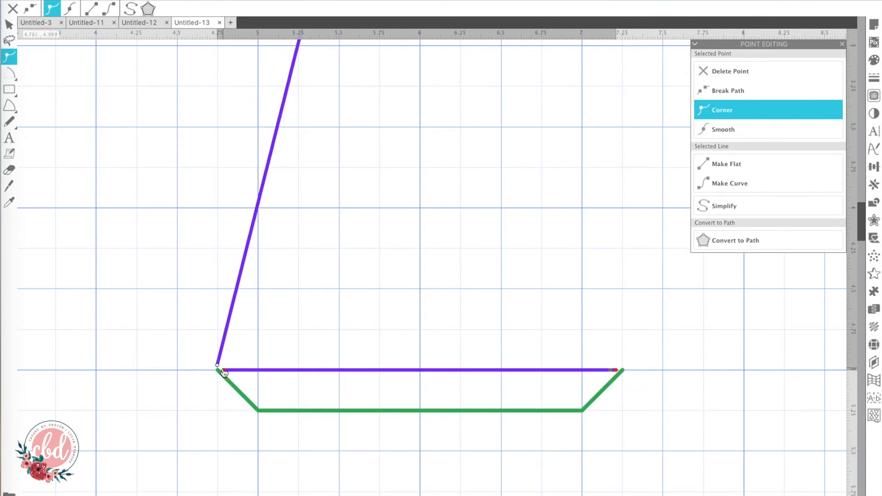
{"action": "left_click", "coordinate": [223, 406]}
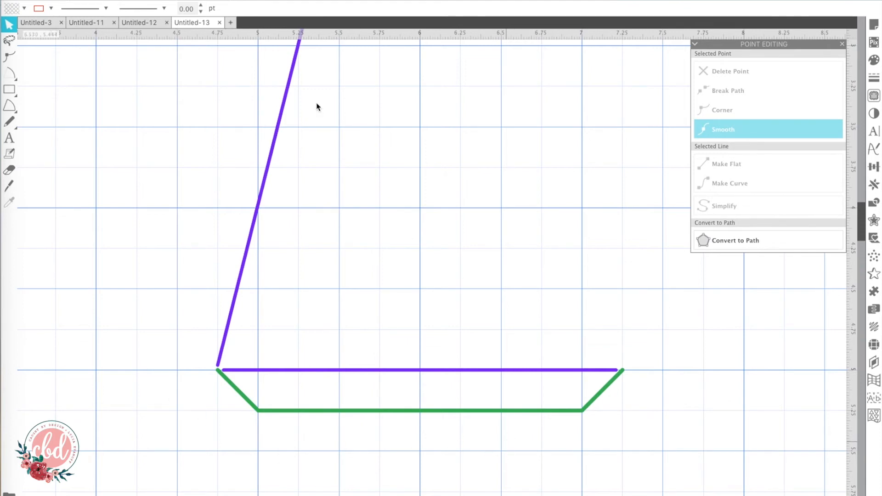
Select the open triangle's lines and its green tab together, and group them into one unit
{"action": "left_click", "coordinate": [254, 3]}
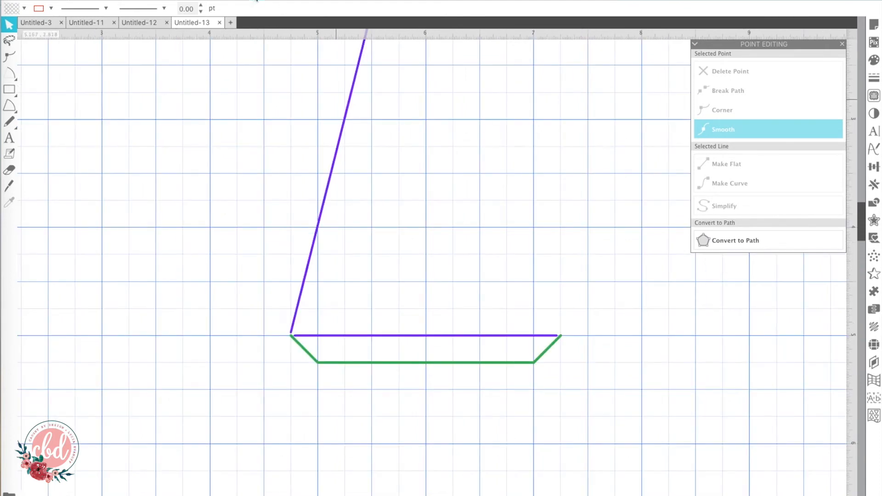
{"action": "left_click", "coordinate": [254, 3]}
{"action": "left_click", "coordinate": [254, 2]}
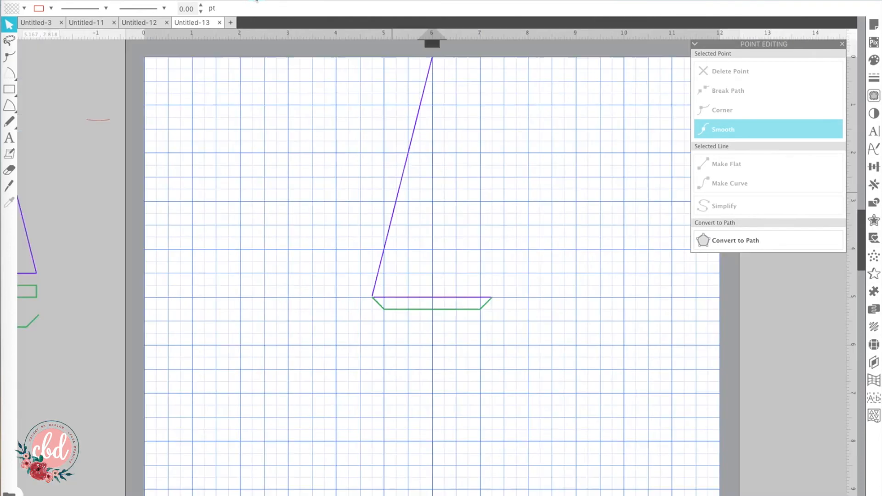
{"action": "left_click_drag", "start_coordinate": [525, 329], "coordinate": [391, 207]}
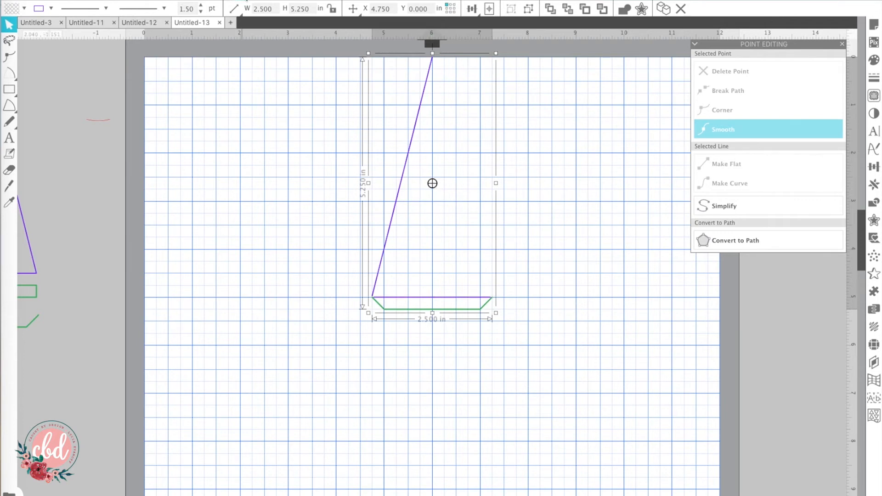
Move the grouped unit's center of rotation up to the apex at the upper end of the slanted side
{"action": "left_click", "coordinate": [241, 1]}
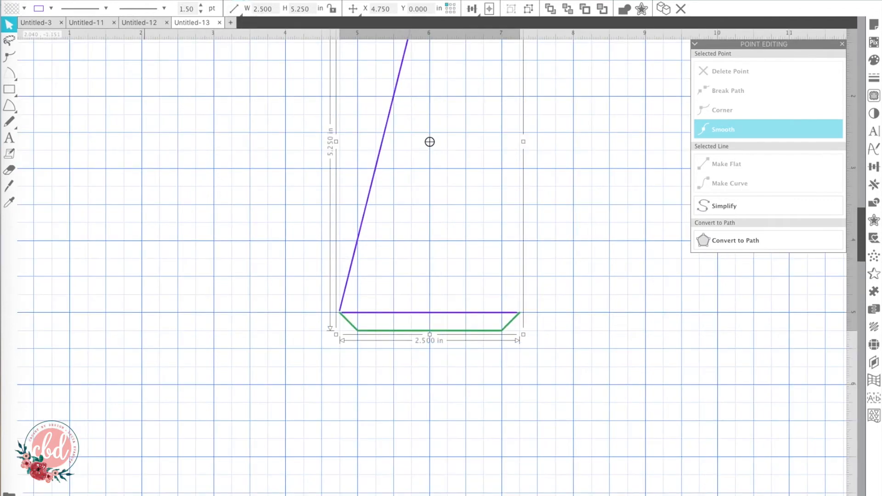
{"action": "left_click", "coordinate": [242, 1]}
{"action": "scroll", "coordinate": [275, 229], "scroll_direction": "up", "scroll_amount": 5}
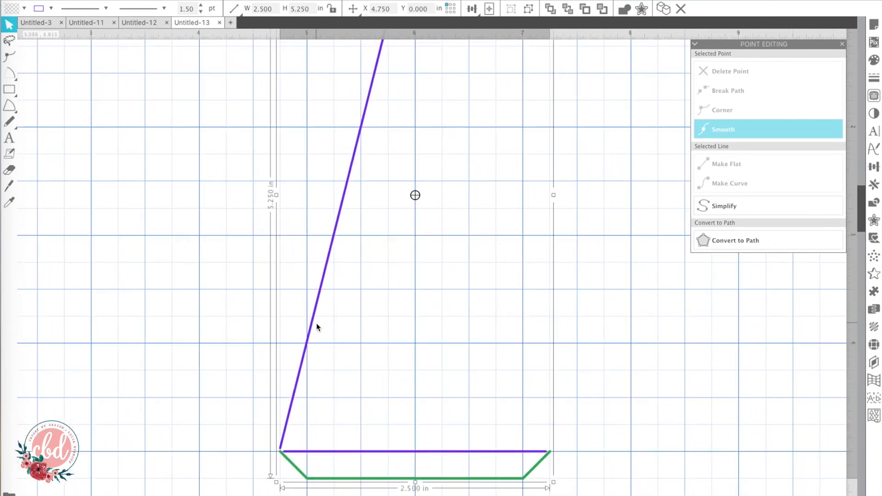
{"action": "scroll", "coordinate": [316, 326], "scroll_direction": "up", "scroll_amount": 1}
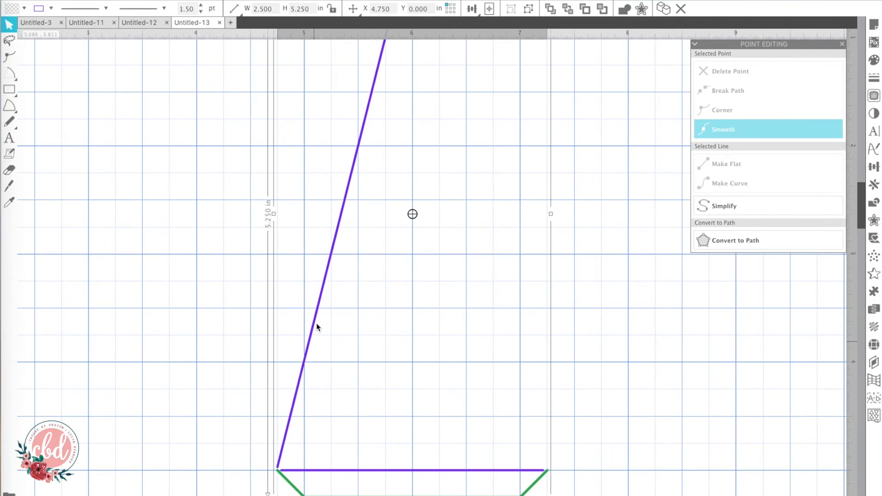
{"action": "scroll", "coordinate": [316, 326], "scroll_direction": "up", "scroll_amount": 2}
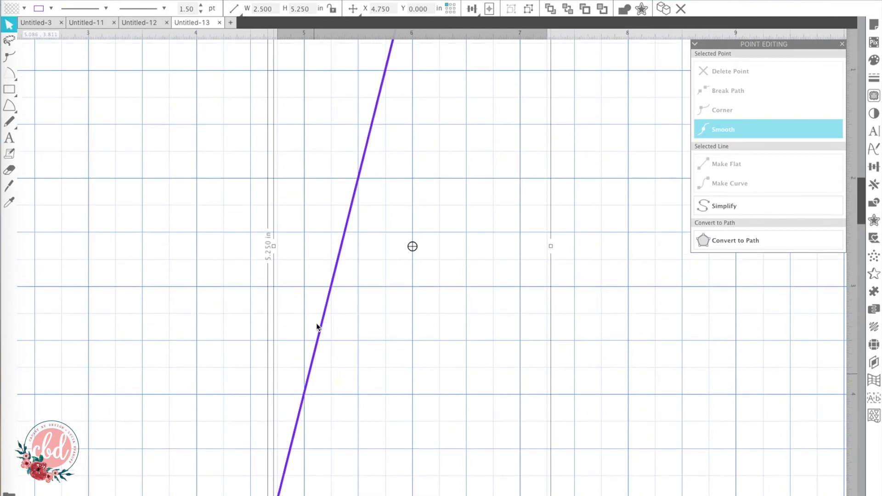
{"action": "left_click", "coordinate": [413, 247]}
{"action": "left_click", "coordinate": [141, 22]}
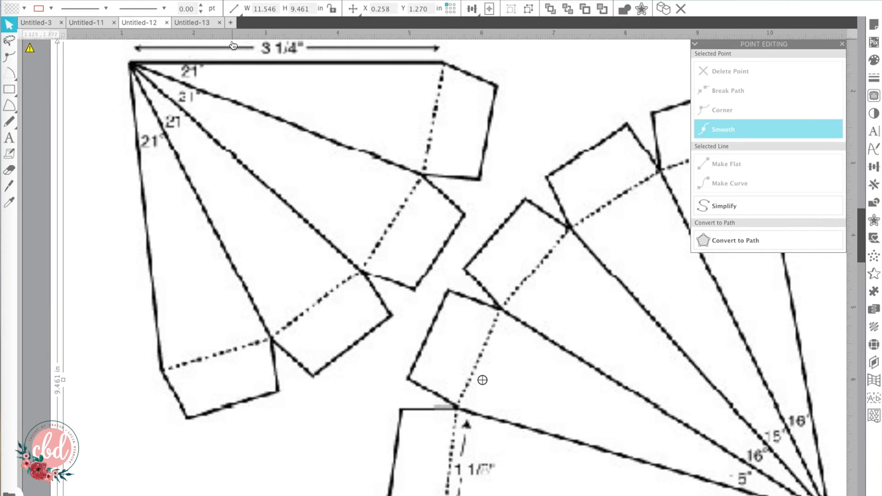
{"action": "left_click", "coordinate": [199, 23]}
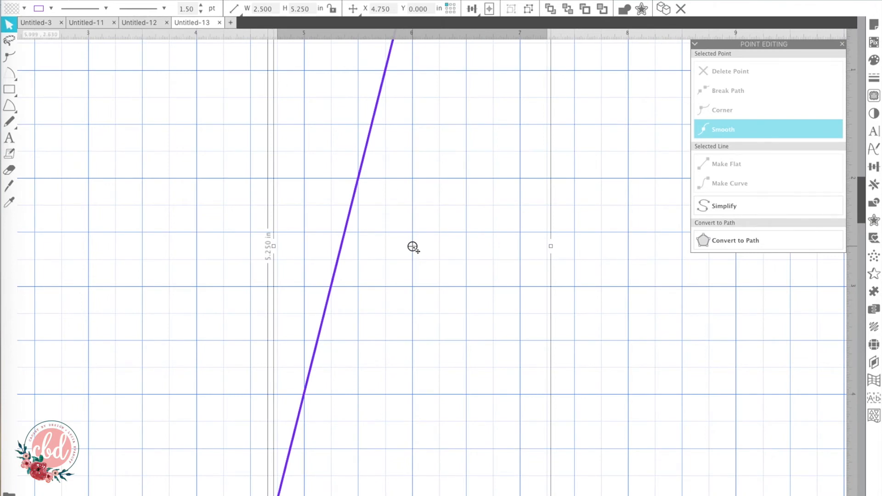
{"action": "scroll", "coordinate": [412, 247], "scroll_direction": "up", "scroll_amount": 5}
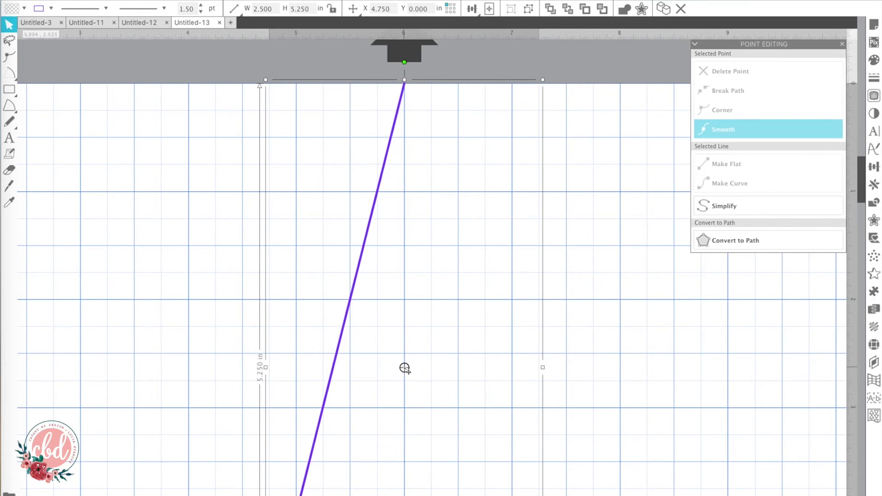
{"action": "left_click_drag", "start_coordinate": [405, 368], "coordinate": [404, 84]}
{"action": "left_click", "coordinate": [237, 1]}
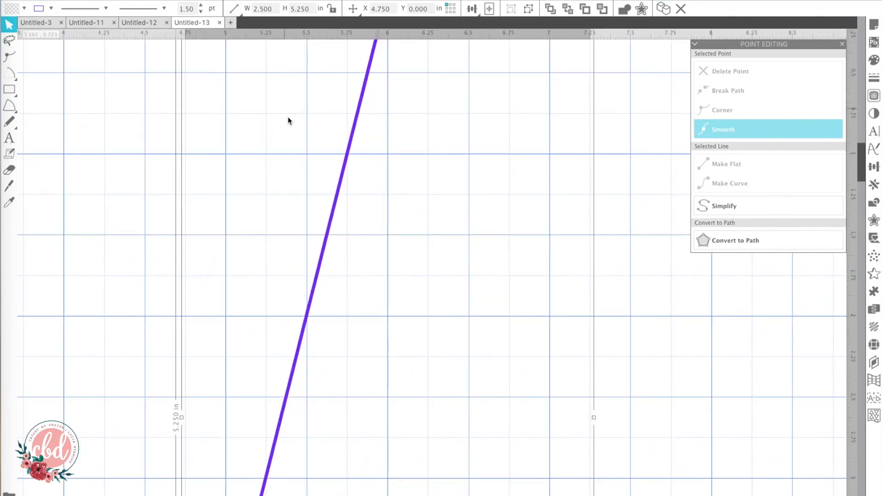
{"action": "scroll", "coordinate": [288, 117], "scroll_direction": "up", "scroll_amount": 5}
{"action": "scroll", "coordinate": [287, 117], "scroll_direction": "up", "scroll_amount": 1}
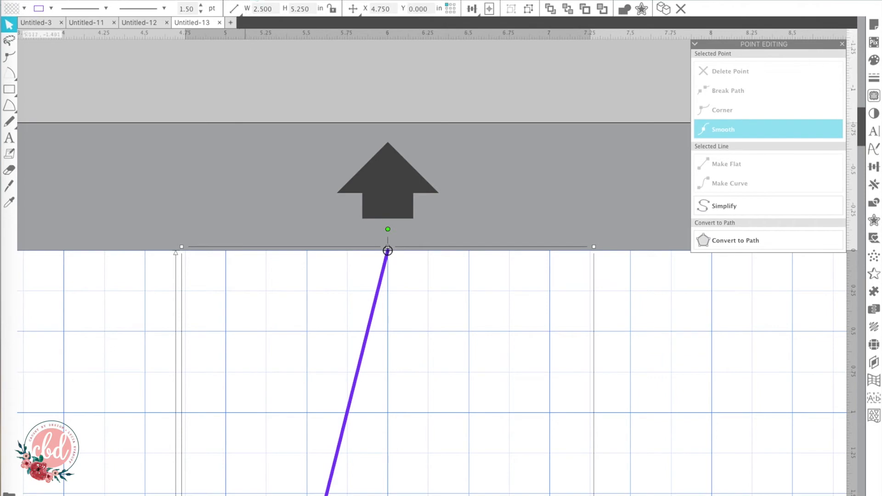
{"action": "left_click", "coordinate": [254, 1]}
{"action": "left_click", "coordinate": [254, 1]}
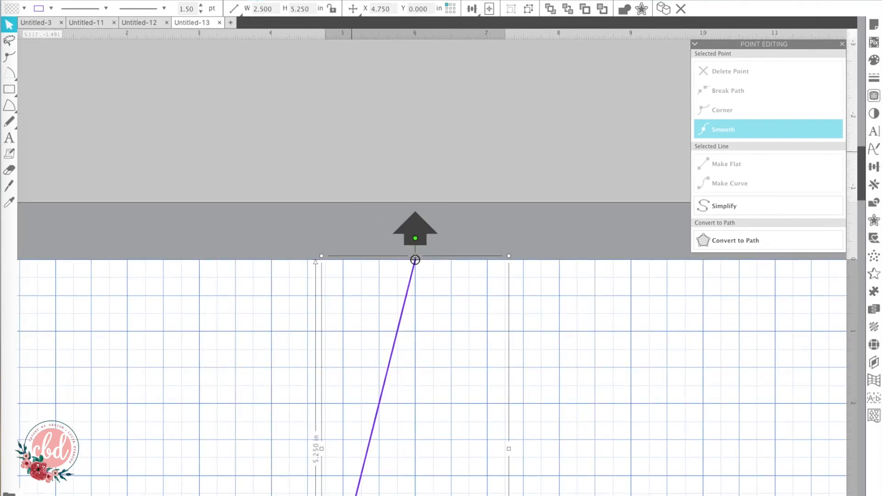
{"action": "left_click", "coordinate": [254, 1]}
{"action": "left_click", "coordinate": [254, 1]}
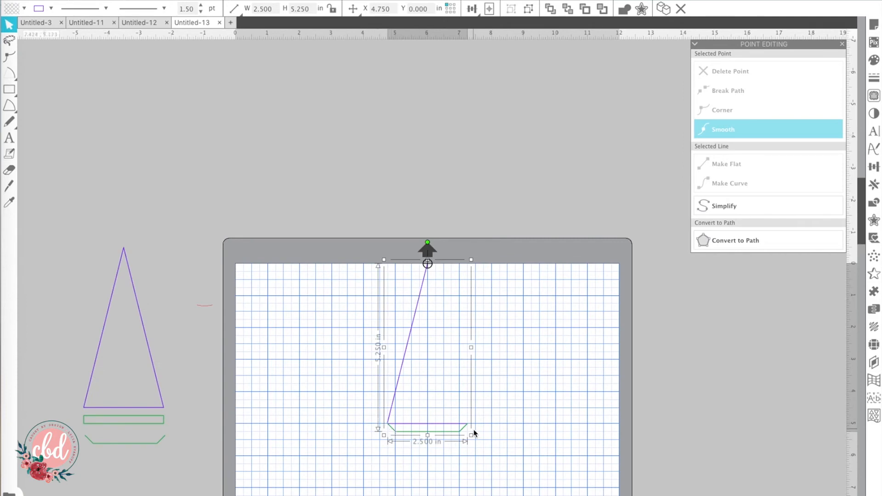
Consult the cone pattern in Untitled-12, and set the advanced Replicate options to 4 copies of the grouped unit in Untitled-13
{"action": "left_click", "coordinate": [129, 23]}
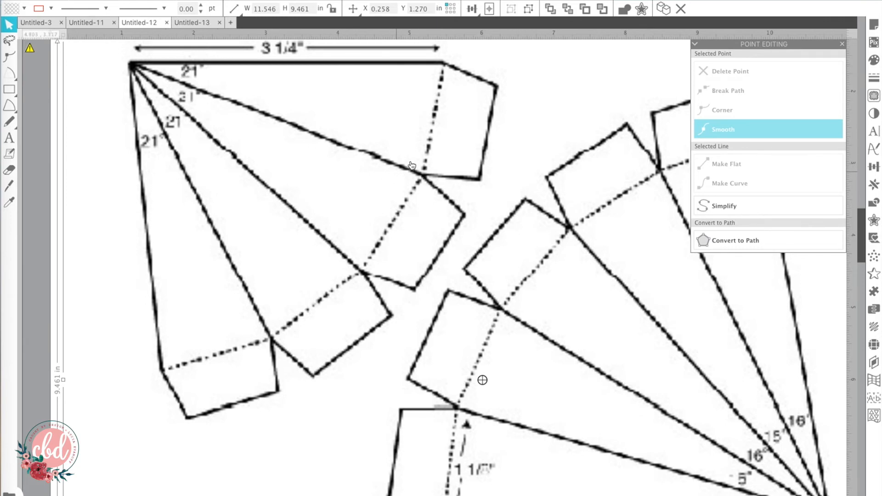
{"action": "scroll", "coordinate": [392, 147], "scroll_direction": "up", "scroll_amount": 1}
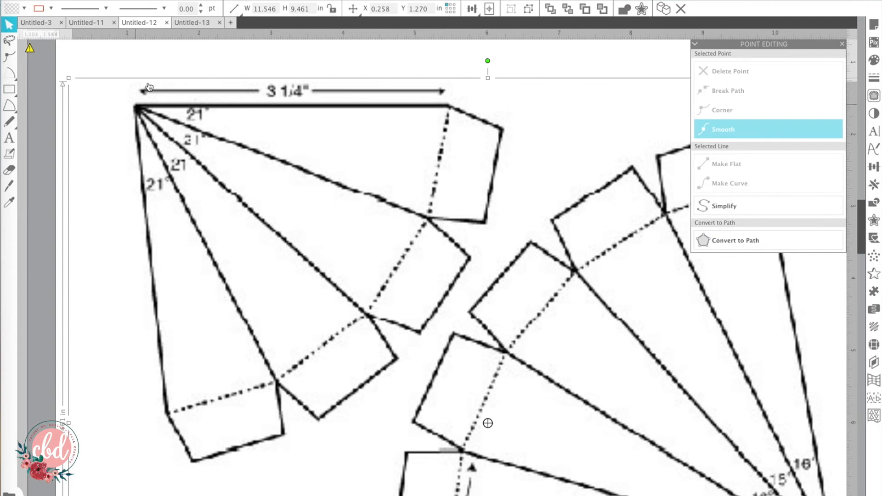
{"action": "left_click", "coordinate": [191, 23]}
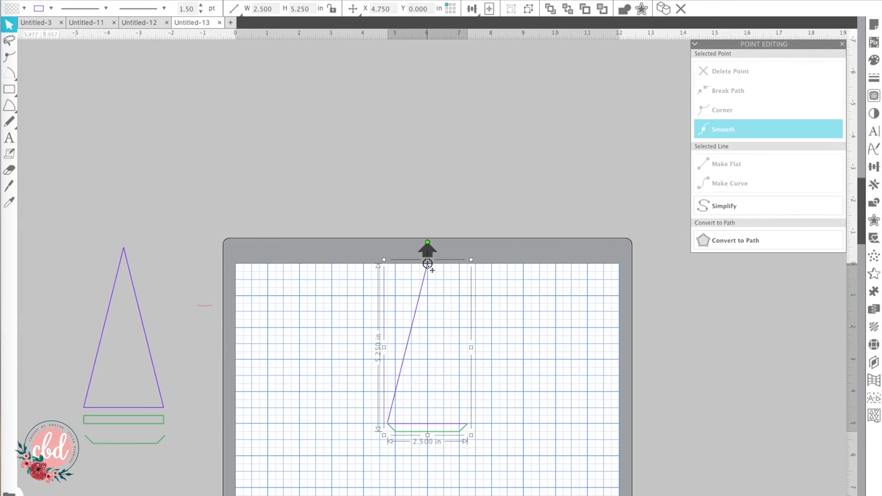
{"action": "left_click", "coordinate": [843, 44]}
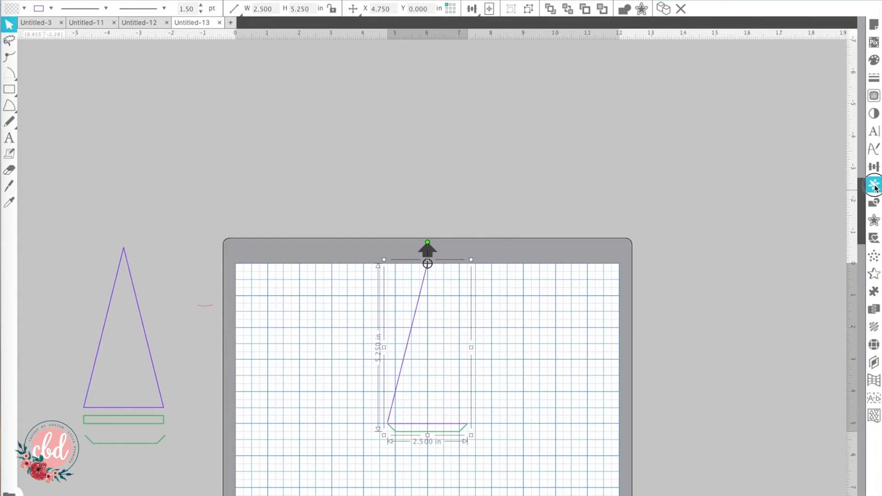
{"action": "left_click", "coordinate": [874, 186]}
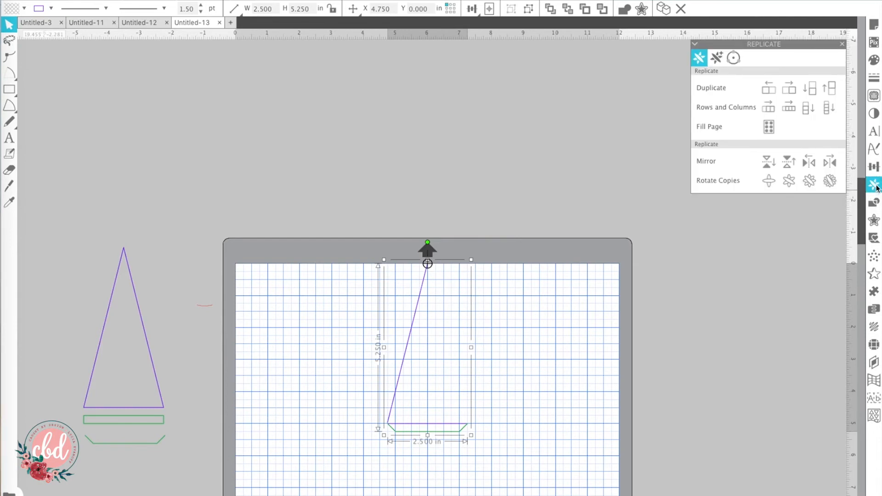
{"action": "left_click", "coordinate": [717, 59]}
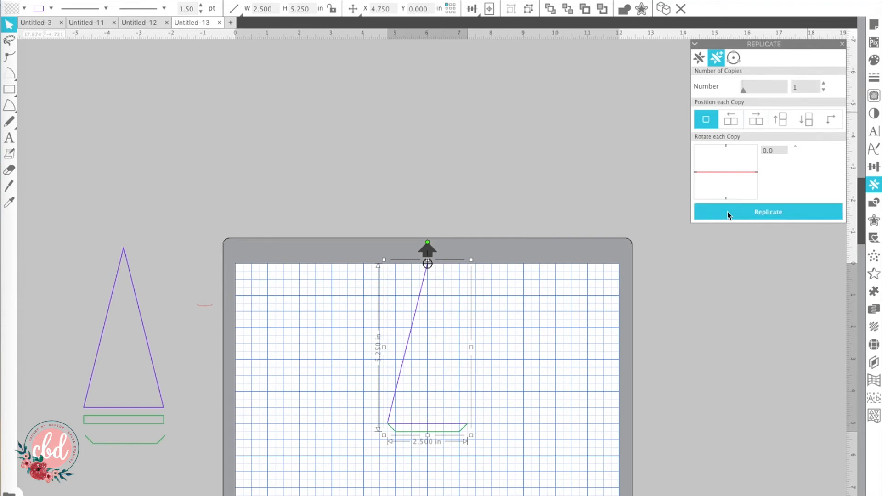
{"action": "left_click", "coordinate": [799, 88]}
{"action": "left_click_drag", "start_coordinate": [799, 88], "coordinate": [790, 88]}
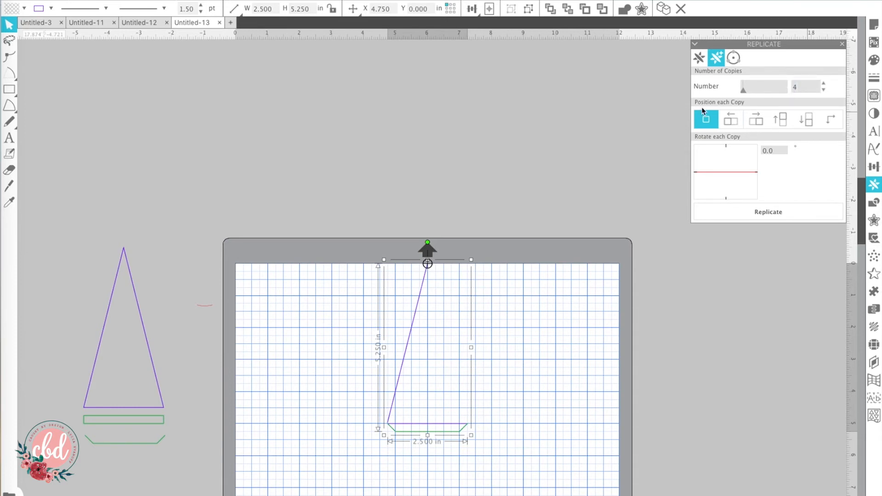
Check the small red arc's angle, and replicate the grouped unit with each copy rotated by -28 degrees
{"action": "left_click", "coordinate": [202, 306]}
{"action": "left_click_drag", "start_coordinate": [205, 284], "coordinate": [199, 269]}
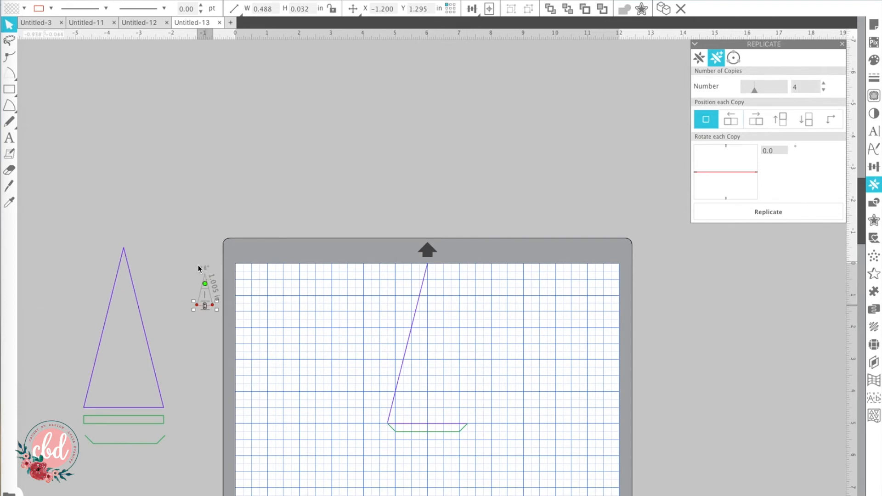
{"action": "left_click", "coordinate": [466, 427]}
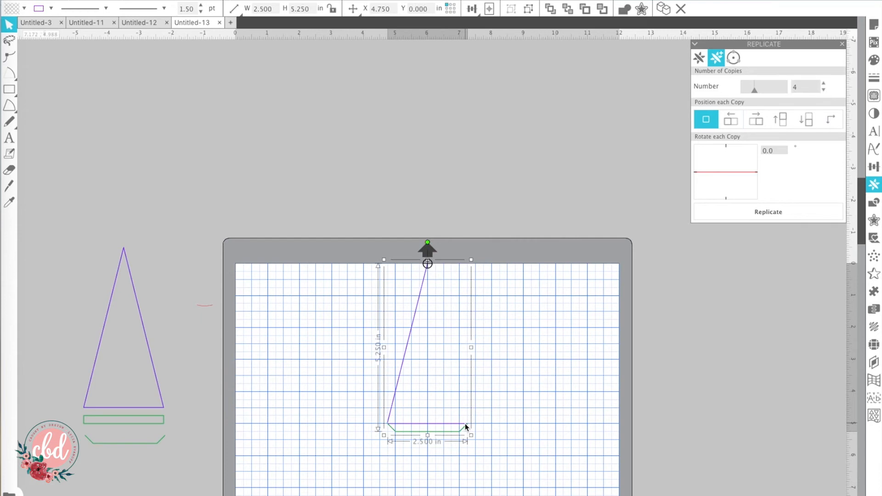
{"action": "left_click", "coordinate": [776, 151]}
{"action": "left_click_drag", "start_coordinate": [776, 151], "coordinate": [753, 149]}
{"action": "type", "text": "-28"}
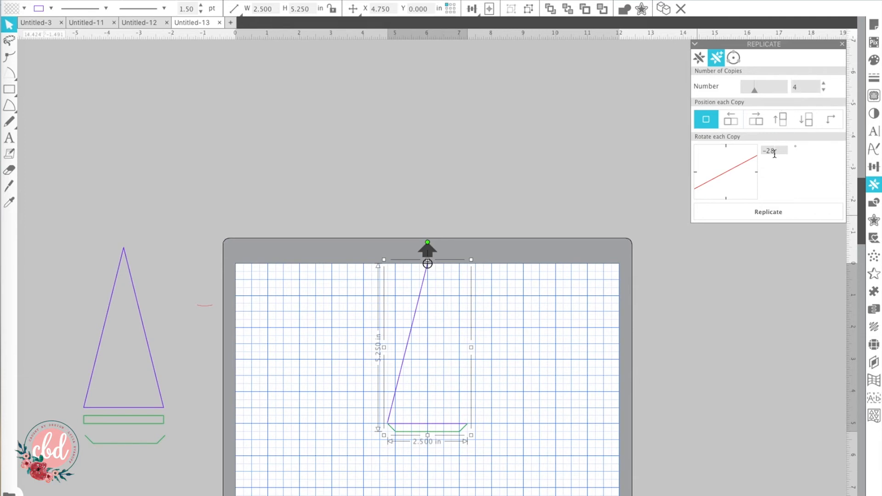
{"action": "left_click", "coordinate": [756, 212]}
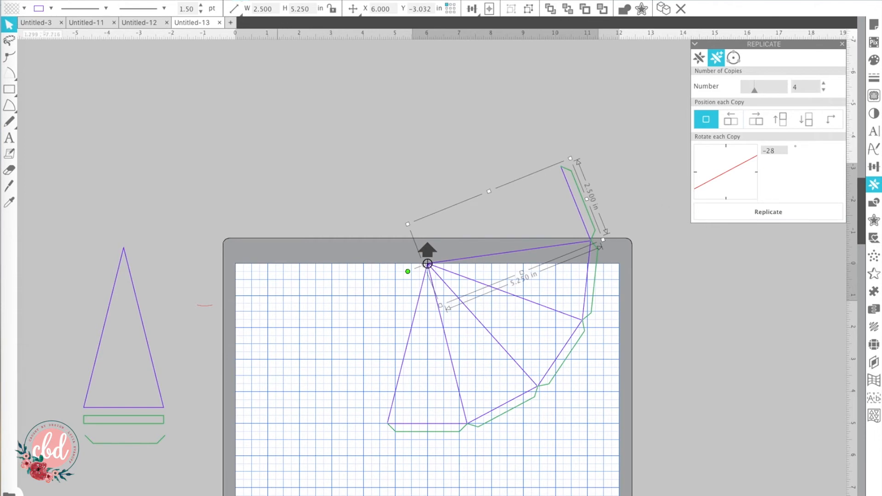
Examine the replicated fan up close, especially the outer corners where the fold lines and green tabs meet
{"action": "left_click", "coordinate": [235, 1]}
{"action": "left_click", "coordinate": [236, 1]}
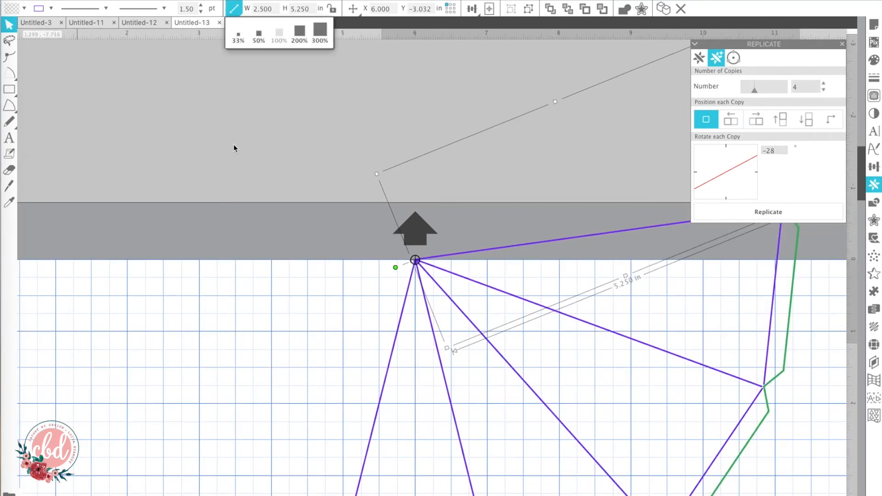
{"action": "scroll", "coordinate": [234, 148], "scroll_direction": "down", "scroll_amount": 8}
{"action": "scroll", "coordinate": [234, 149], "scroll_direction": "right", "scroll_amount": 3}
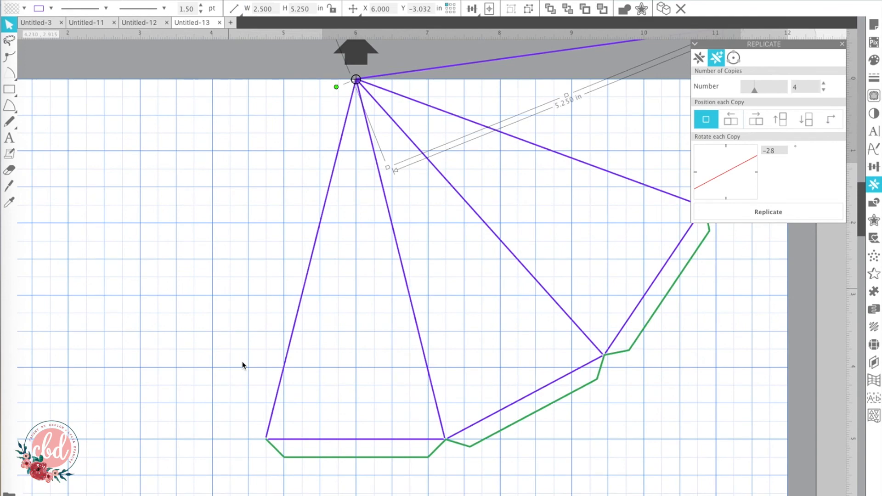
{"action": "scroll", "coordinate": [243, 365], "scroll_direction": "down", "scroll_amount": 2}
{"action": "scroll", "coordinate": [242, 365], "scroll_direction": "right", "scroll_amount": 1}
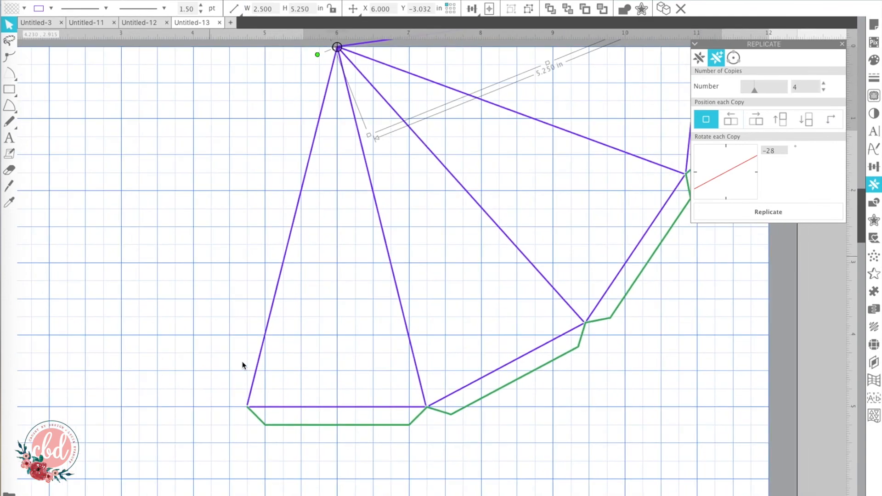
{"action": "scroll", "coordinate": [243, 365], "scroll_direction": "right", "scroll_amount": 3}
{"action": "scroll", "coordinate": [243, 365], "scroll_direction": "up", "scroll_amount": 4}
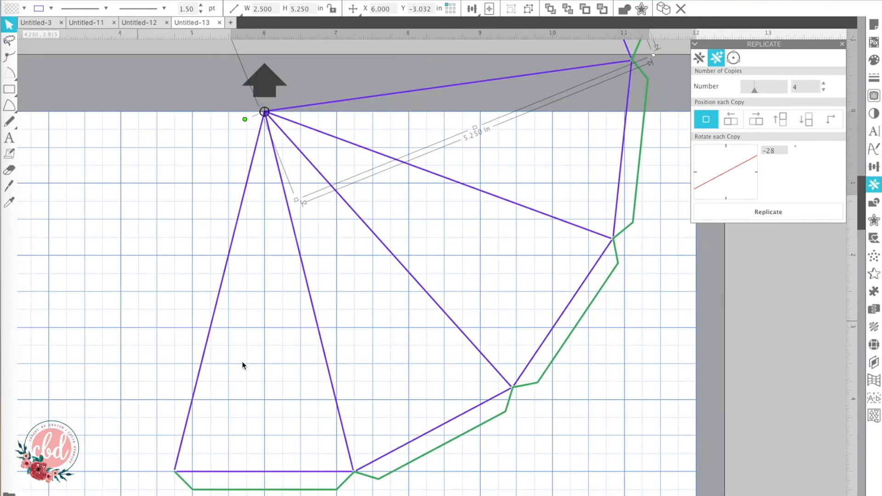
{"action": "scroll", "coordinate": [242, 365], "scroll_direction": "up", "scroll_amount": 4}
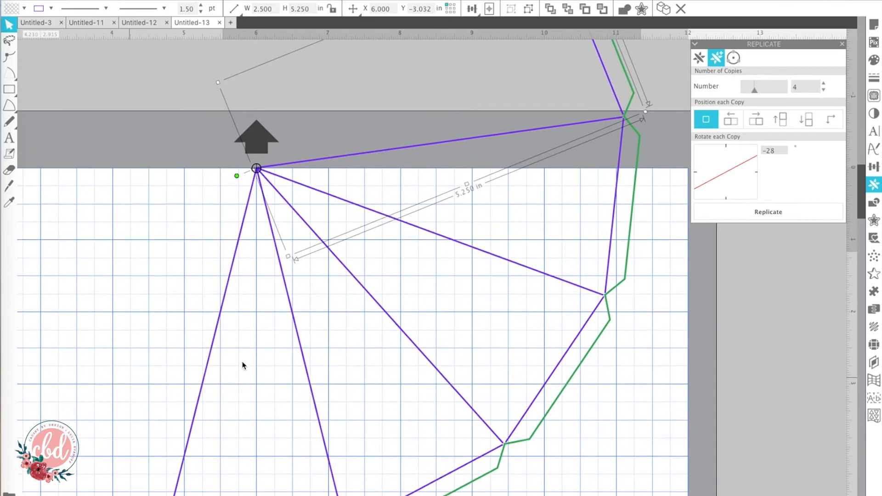
{"action": "scroll", "coordinate": [243, 365], "scroll_direction": "down", "scroll_amount": 3}
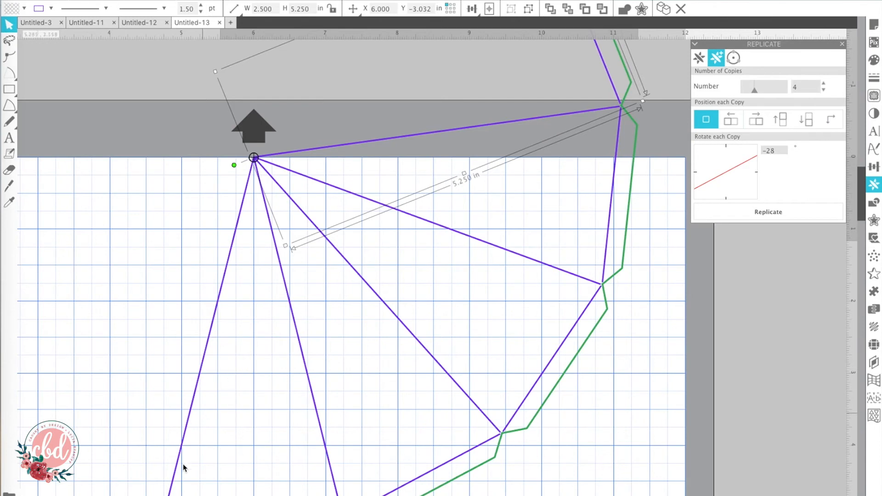
{"action": "scroll", "coordinate": [353, 261], "scroll_direction": "down", "scroll_amount": 3}
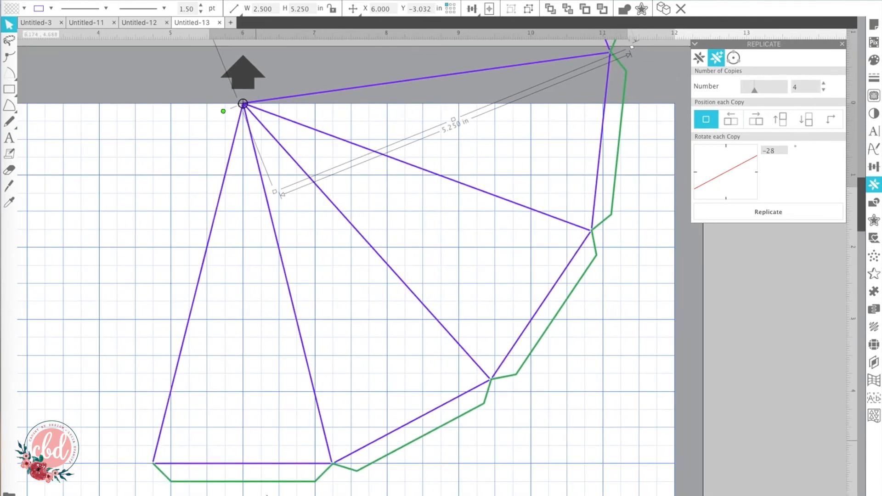
{"action": "scroll", "coordinate": [353, 262], "scroll_direction": "up", "scroll_amount": 5}
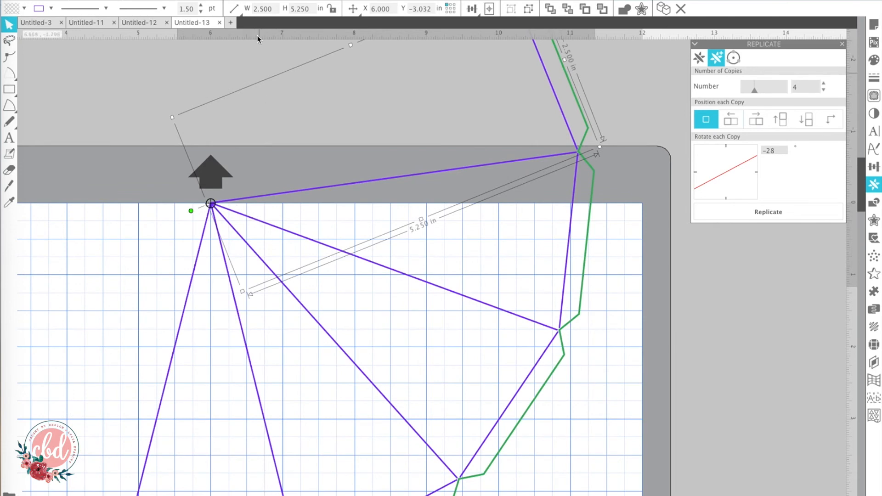
{"action": "left_click", "coordinate": [243, 1]}
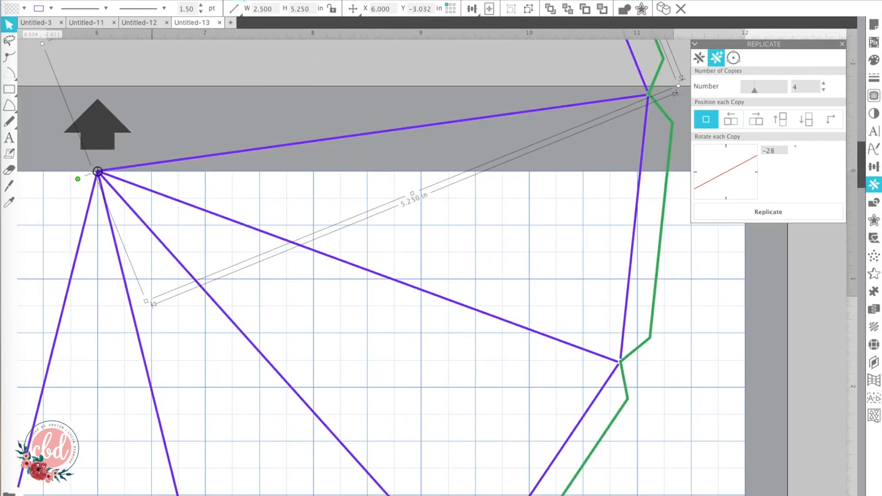
{"action": "left_click", "coordinate": [243, 1]}
{"action": "scroll", "coordinate": [241, 177], "scroll_direction": "right", "scroll_amount": 7}
{"action": "scroll", "coordinate": [241, 176], "scroll_direction": "down", "scroll_amount": 3}
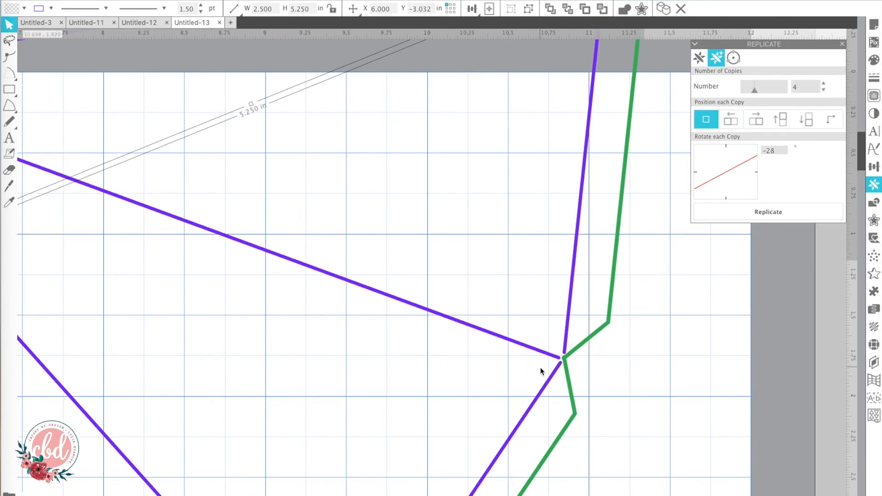
Inspect the outer corners of the right-hand triangles for gaps between fold lines and tabs, including the whole fan
{"action": "scroll", "coordinate": [562, 365], "scroll_direction": "up", "scroll_amount": 3}
{"action": "scroll", "coordinate": [561, 364], "scroll_direction": "down", "scroll_amount": 8}
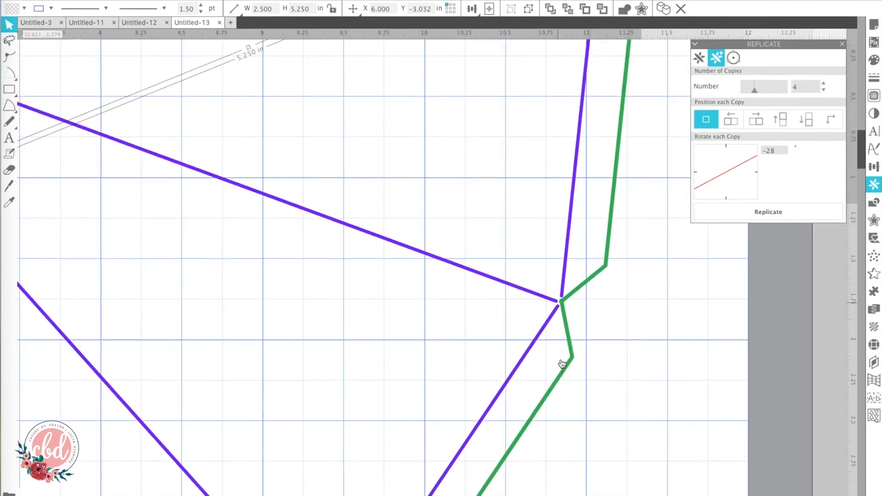
{"action": "scroll", "coordinate": [562, 365], "scroll_direction": "down", "scroll_amount": 13}
{"action": "scroll", "coordinate": [562, 364], "scroll_direction": "left", "scroll_amount": 7}
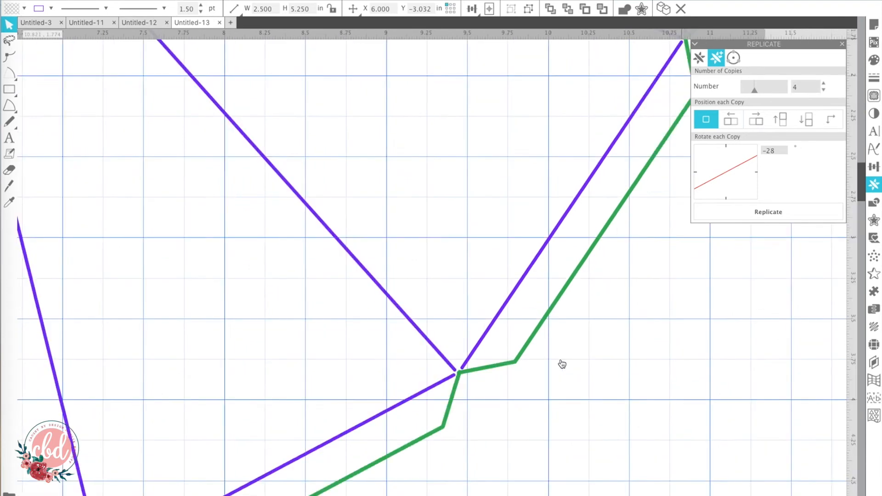
{"action": "scroll", "coordinate": [473, 366], "scroll_direction": "down", "scroll_amount": 1}
{"action": "scroll", "coordinate": [473, 366], "scroll_direction": "left", "scroll_amount": 1}
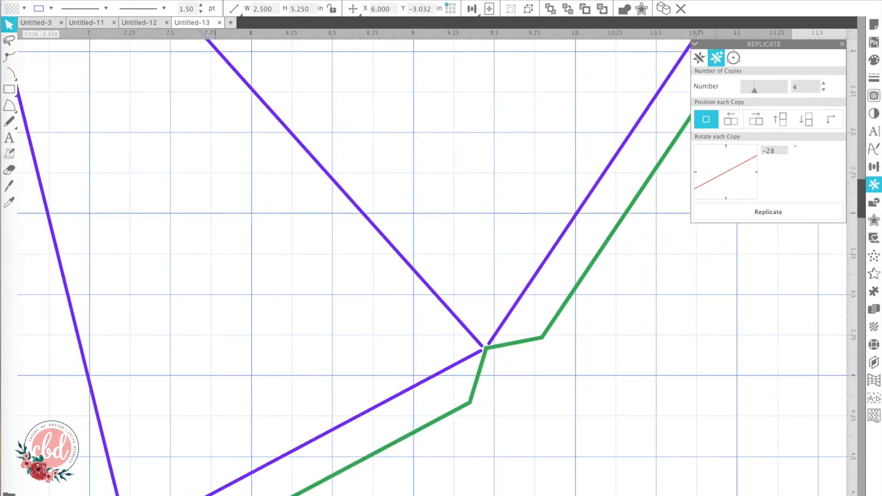
{"action": "scroll", "coordinate": [432, 266], "scroll_direction": "up", "scroll_amount": 18}
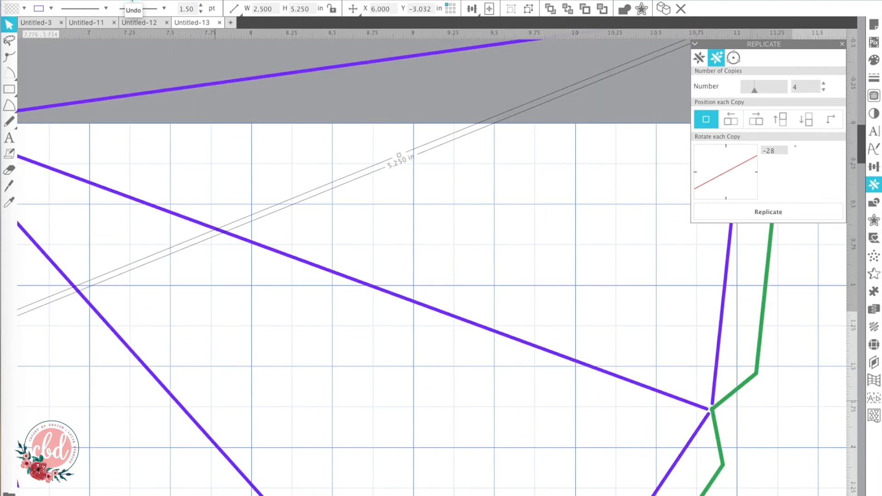
{"action": "left_click", "coordinate": [133, 1]}
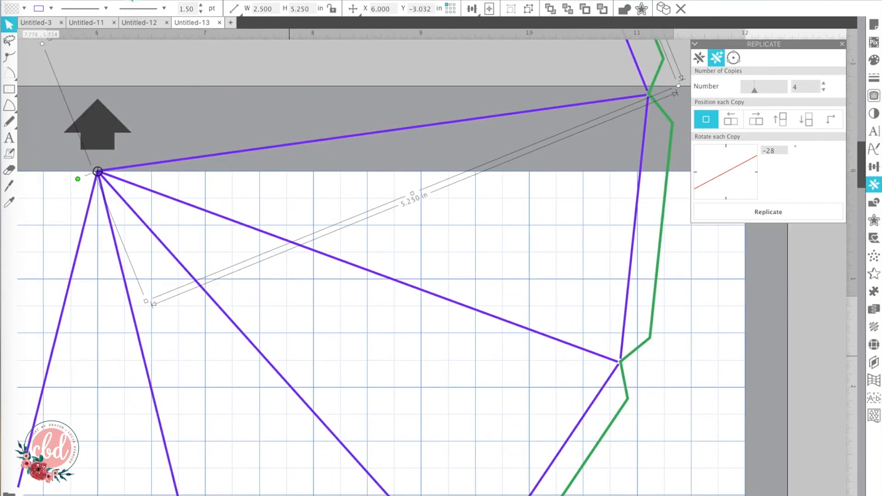
{"action": "left_click", "coordinate": [132, 0]}
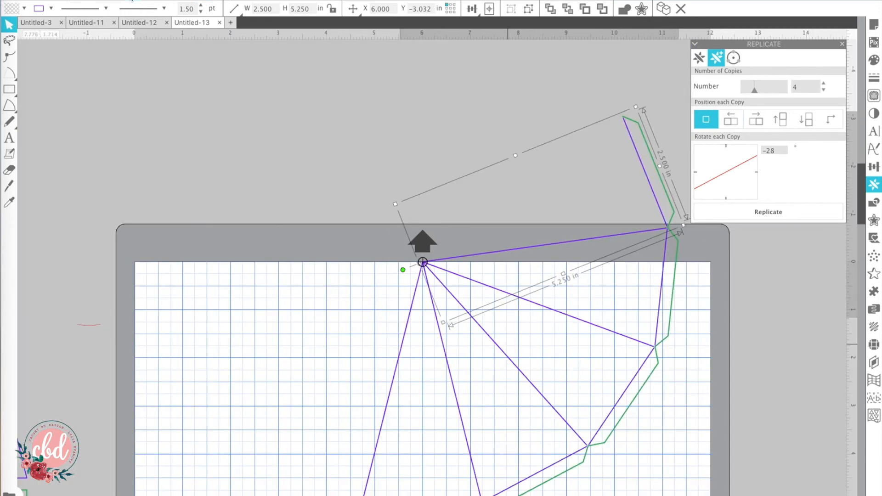
Undo the last replication and replicate the grouped unit with each of 4 copies rotated by -28.1 degrees
{"action": "key", "text": "super+minus"}
{"action": "key", "text": "super+z"}
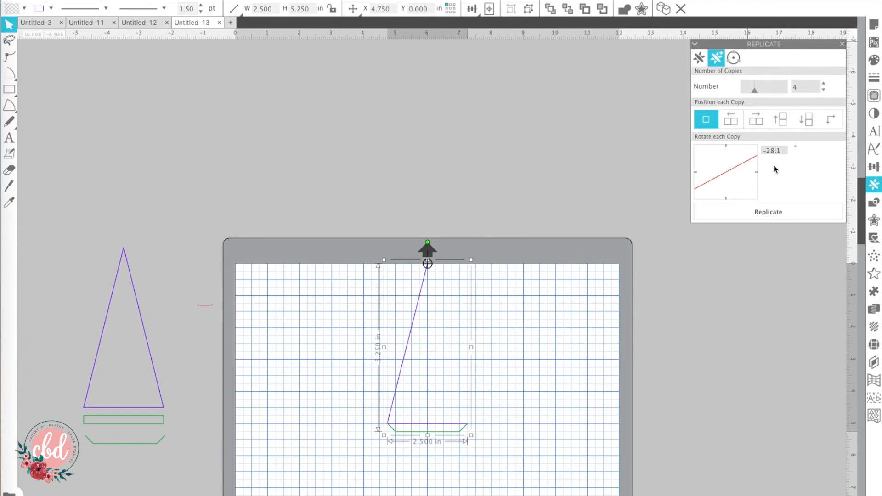
{"action": "left_click", "coordinate": [767, 210]}
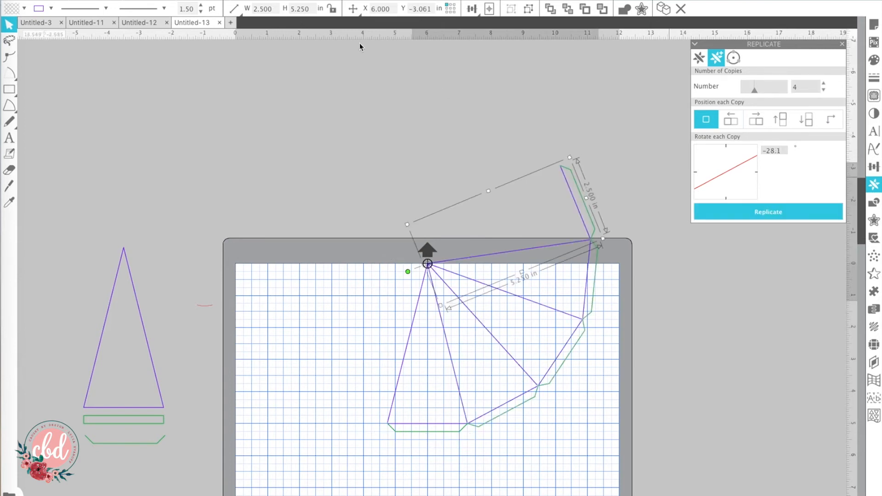
Examine the new fan up close, checking how neighbouring triangles and tabs meet at the lower outer corners
{"action": "left_click", "coordinate": [238, 1]}
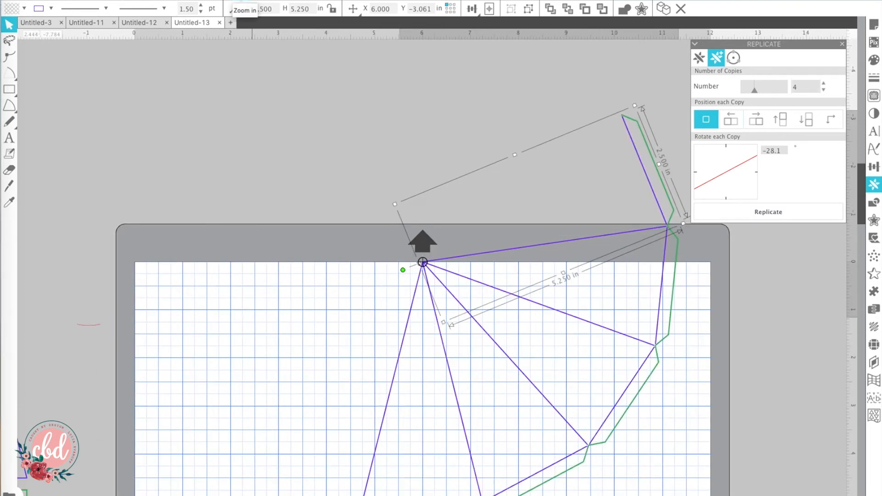
{"action": "left_click", "coordinate": [238, 1]}
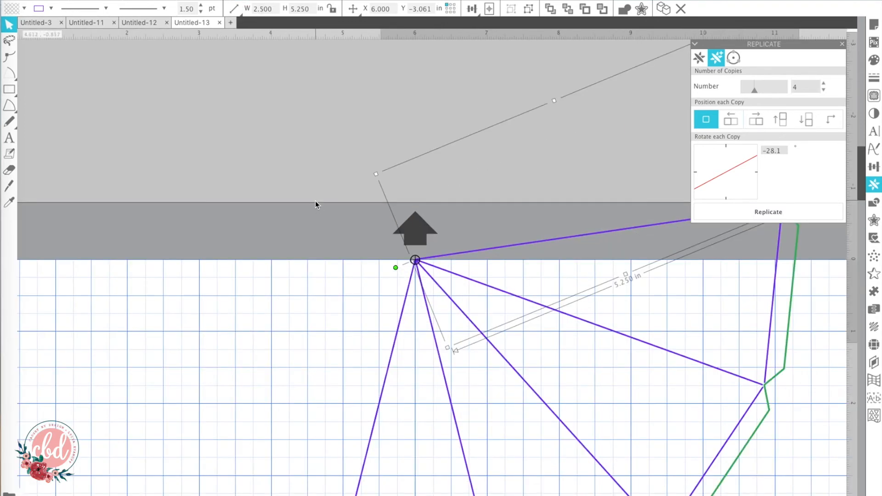
{"action": "scroll", "coordinate": [315, 200], "scroll_direction": "down", "scroll_amount": 10}
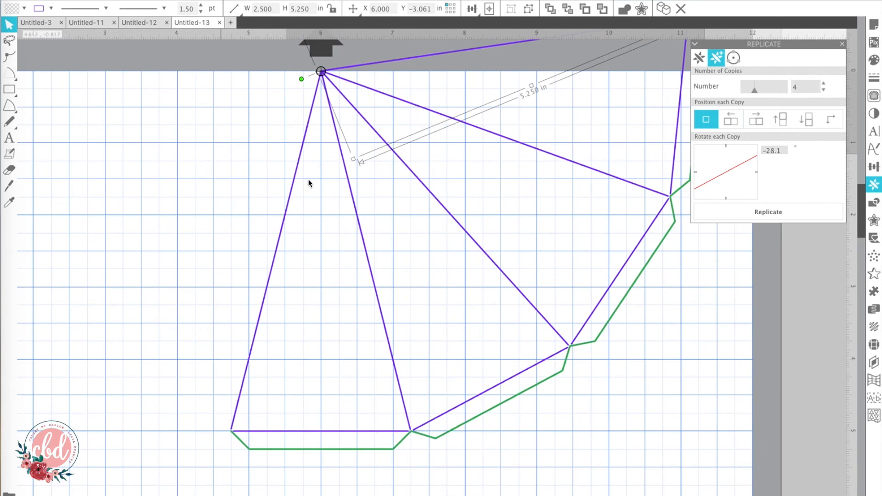
{"action": "left_click", "coordinate": [240, 1]}
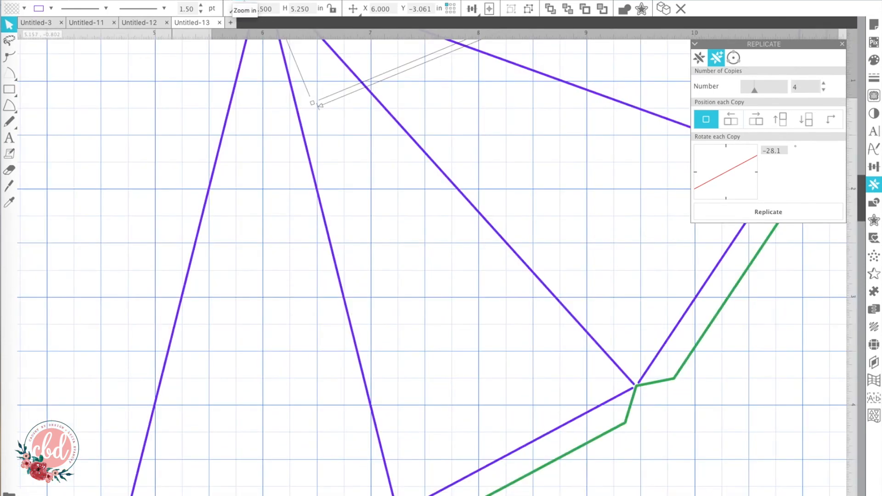
{"action": "scroll", "coordinate": [314, 220], "scroll_direction": "down", "scroll_amount": 5}
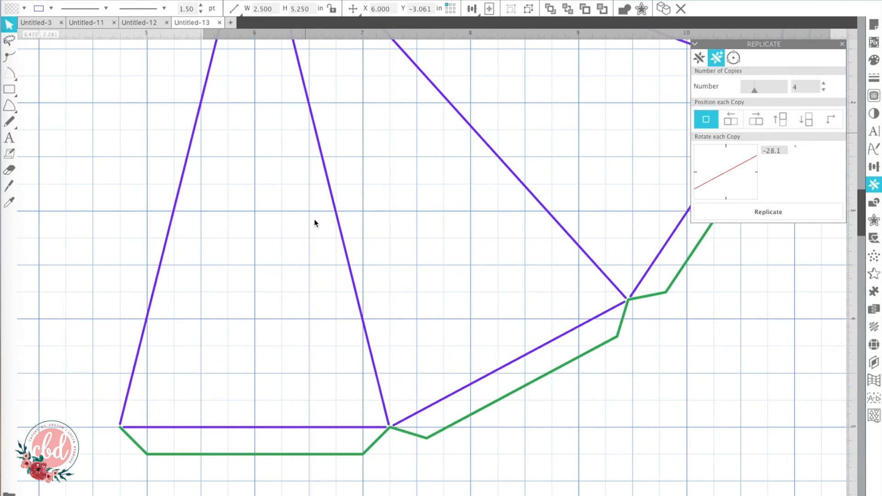
{"action": "scroll", "coordinate": [314, 220], "scroll_direction": "down", "scroll_amount": 1}
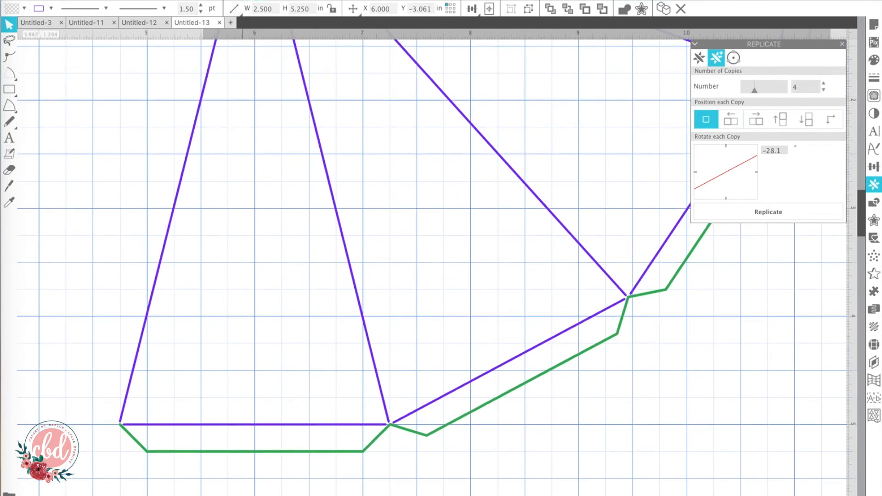
{"action": "left_click", "coordinate": [138, 1]}
{"action": "left_click", "coordinate": [138, 1]}
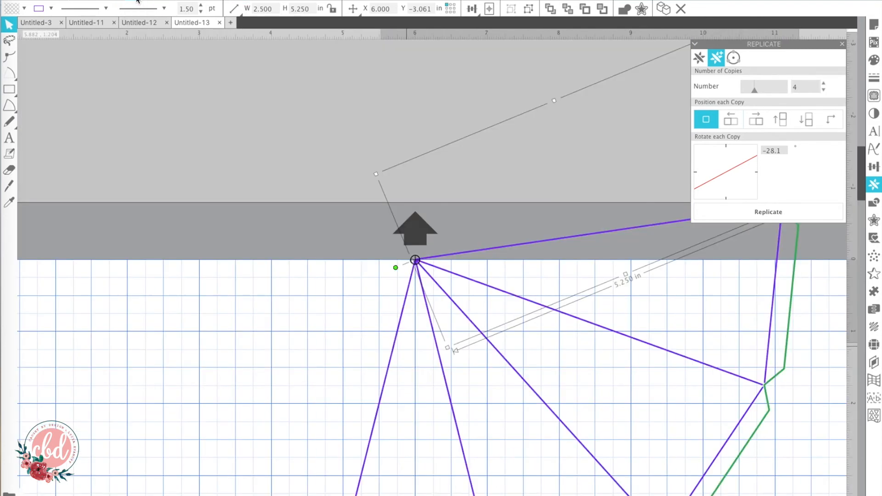
{"action": "left_click", "coordinate": [137, 1]}
{"action": "left_click", "coordinate": [137, 1]}
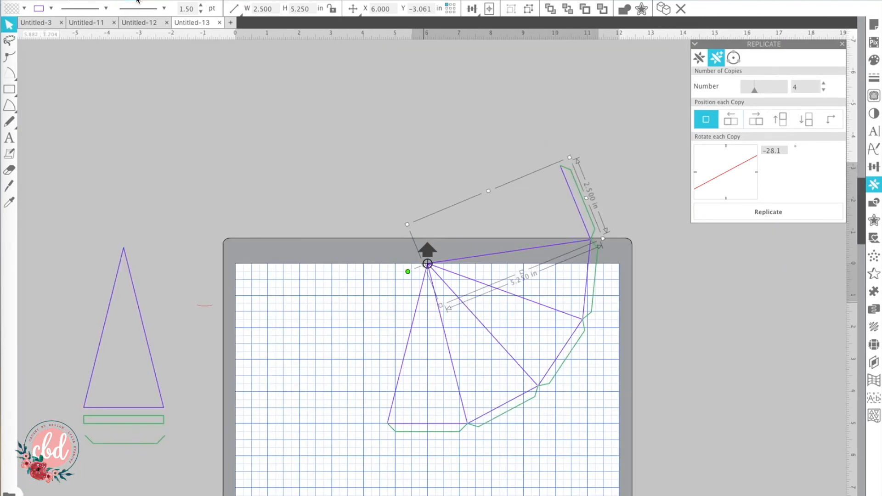
Undo the last replication and replicate the grouped unit with 4 copies, each rotated by -28.15 degrees
{"action": "key", "text": "super+z"}
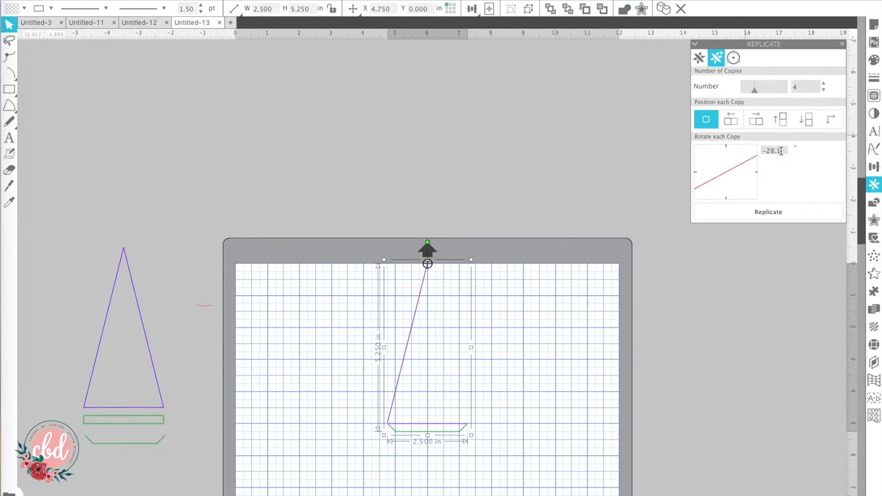
{"action": "key", "text": "BackSpace"}
{"action": "key", "text": "BackSpace"}
{"action": "left_click", "coordinate": [774, 213]}
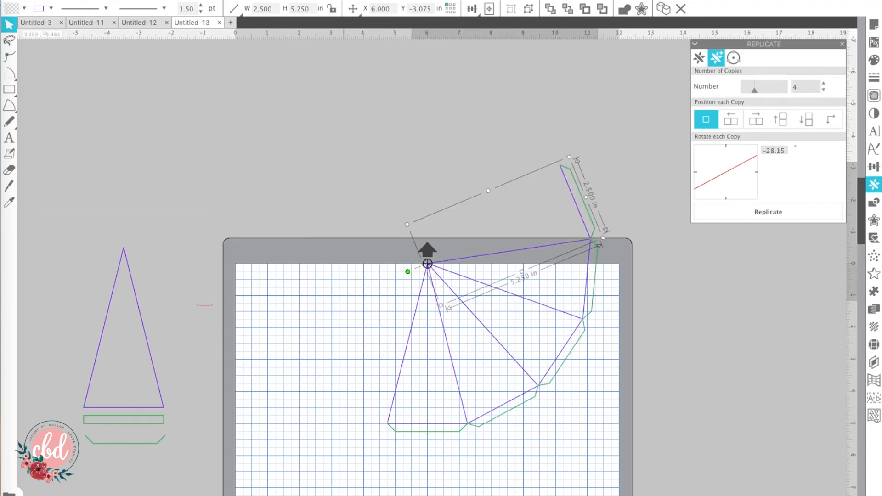
Check the rebuilt fan's apex and outer corners up close, and review the complete fan with nothing selected
{"action": "left_click", "coordinate": [238, 1]}
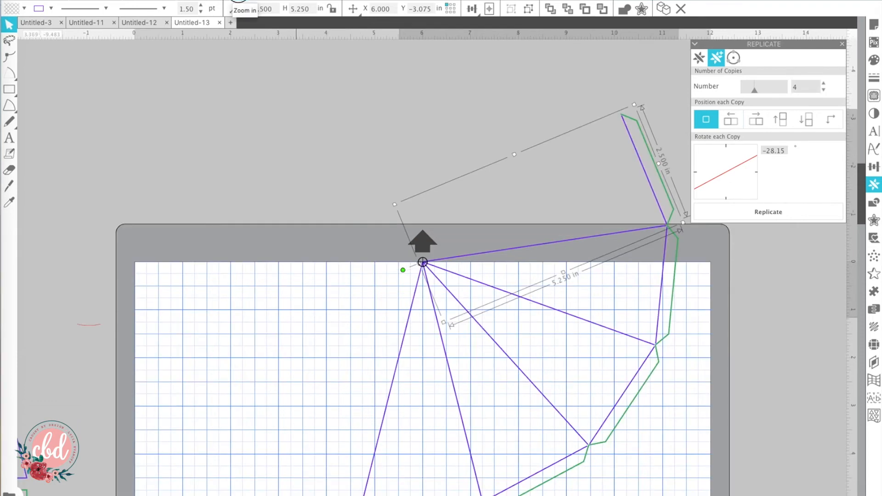
{"action": "left_click", "coordinate": [238, 1]}
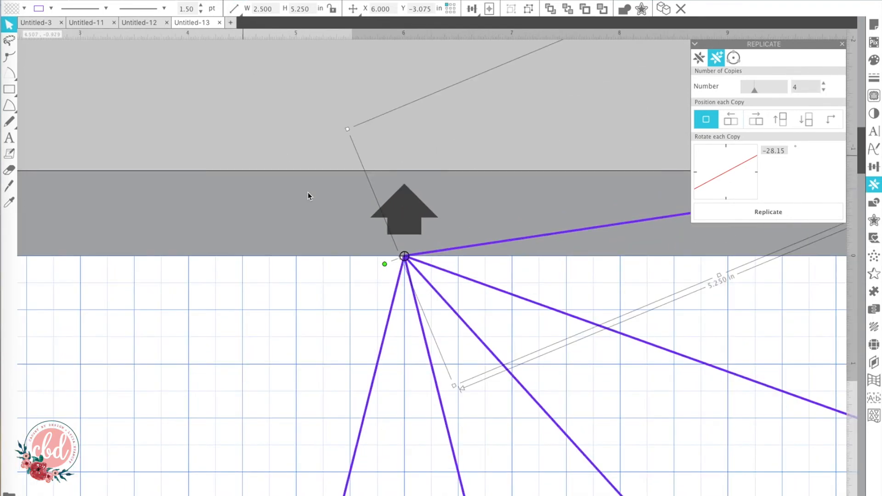
{"action": "scroll", "coordinate": [309, 195], "scroll_direction": "down", "scroll_amount": 7}
{"action": "scroll", "coordinate": [279, 325], "scroll_direction": "down", "scroll_amount": 2}
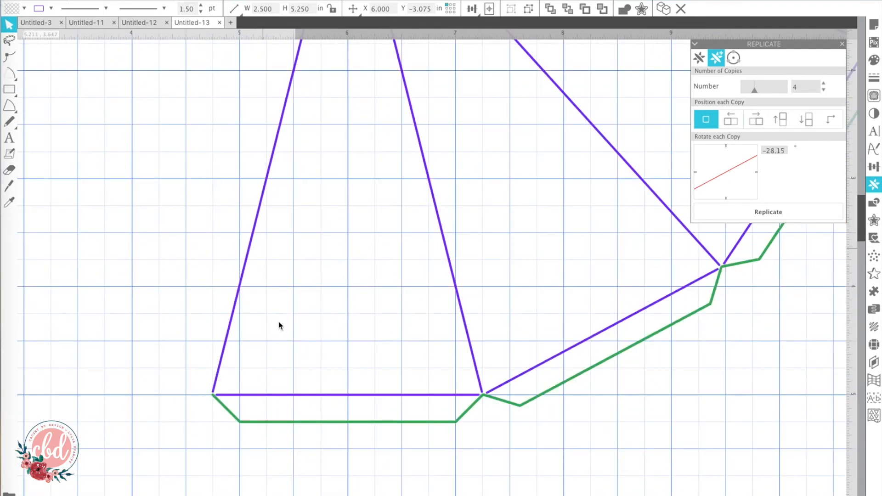
{"action": "scroll", "coordinate": [279, 325], "scroll_direction": "down", "scroll_amount": 3}
{"action": "scroll", "coordinate": [279, 325], "scroll_direction": "right", "scroll_amount": 4}
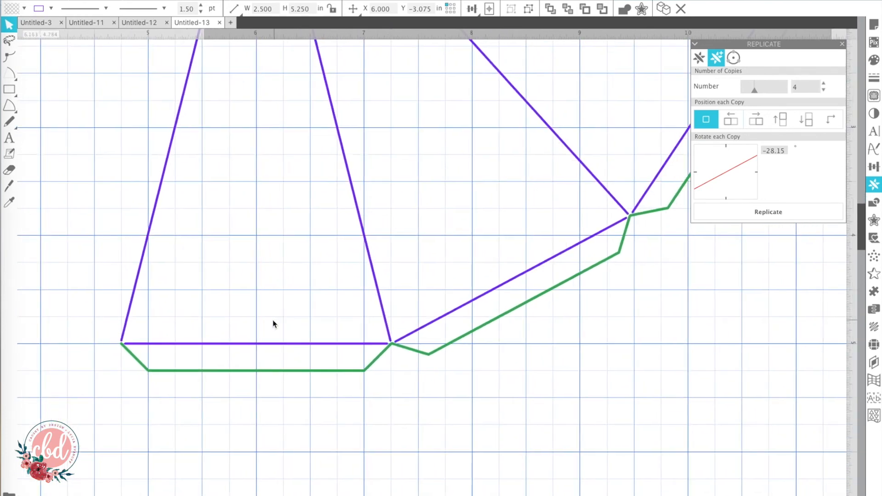
{"action": "scroll", "coordinate": [268, 181], "scroll_direction": "right", "scroll_amount": 3}
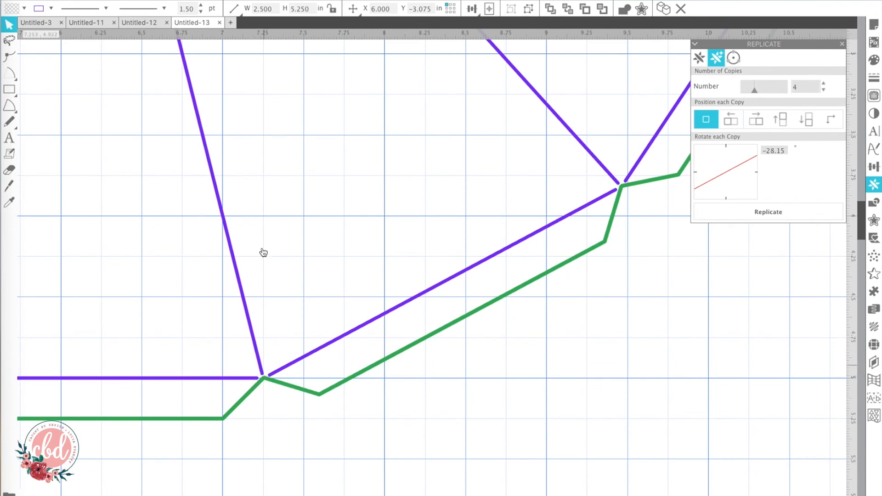
{"action": "left_click", "coordinate": [256, 1]}
{"action": "left_click", "coordinate": [255, 1]}
{"action": "left_click", "coordinate": [256, 1]}
{"action": "left_click", "coordinate": [256, 1]}
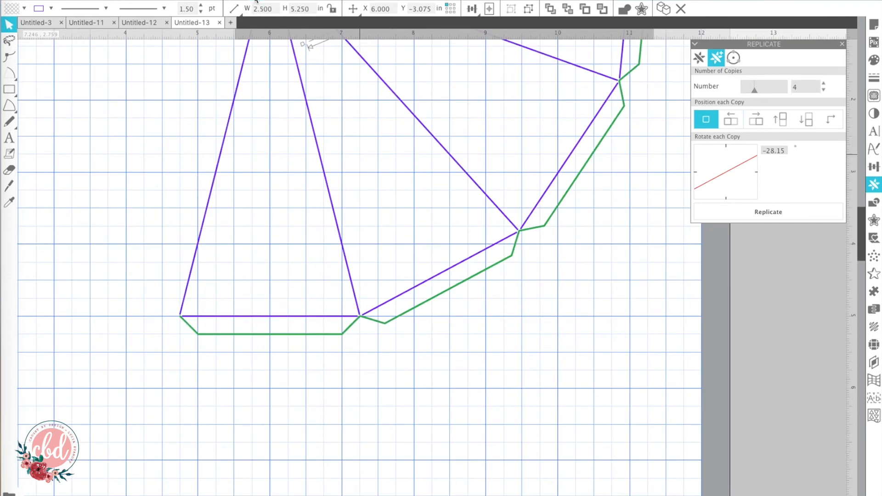
{"action": "left_click", "coordinate": [256, 0]}
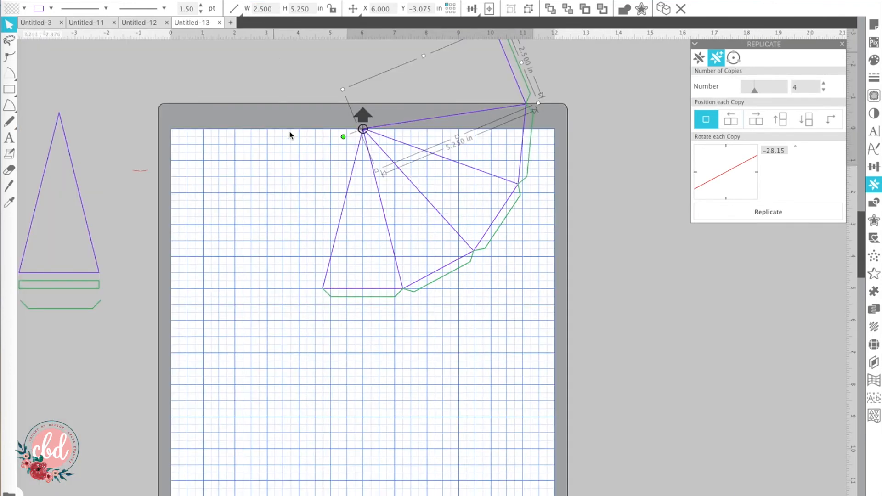
{"action": "left_click", "coordinate": [290, 193]}
{"action": "scroll", "coordinate": [291, 193], "scroll_direction": "up", "scroll_amount": 2}
{"action": "scroll", "coordinate": [291, 195], "scroll_direction": "up", "scroll_amount": 1}
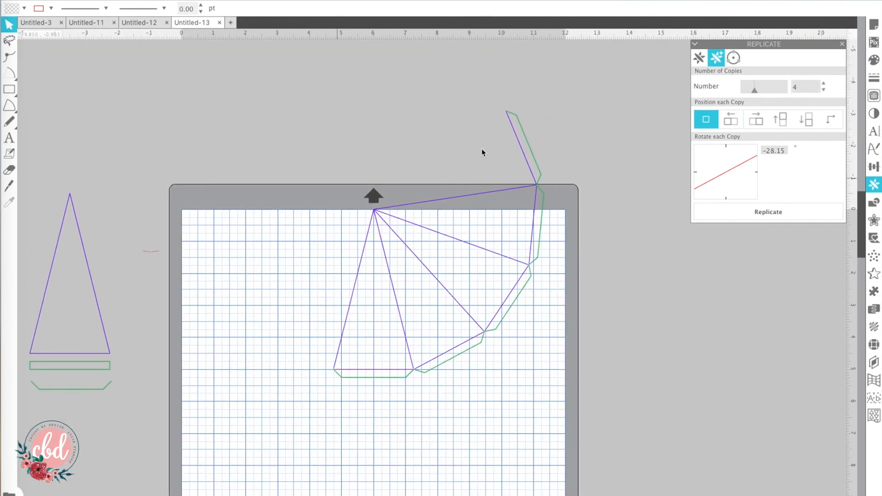
Ungroup the last replicated unit extending above the page and delete its green glue tab
{"action": "left_click", "coordinate": [542, 177]}
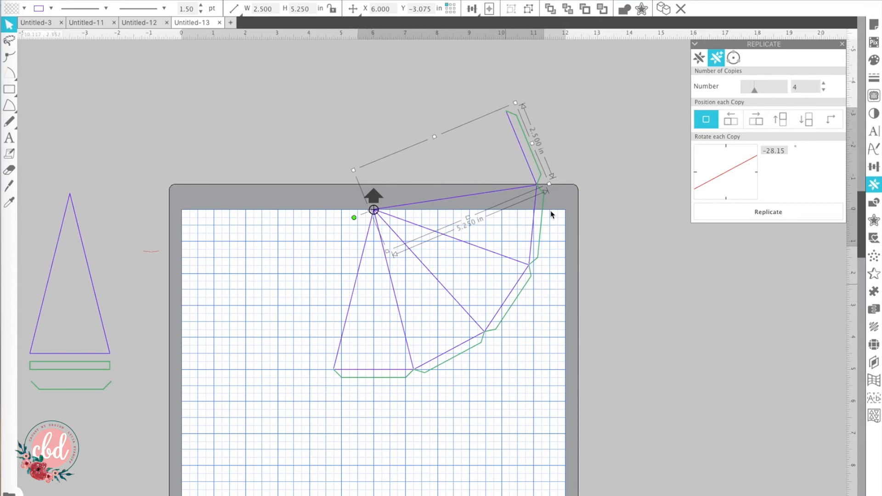
{"action": "left_click", "coordinate": [558, 161]}
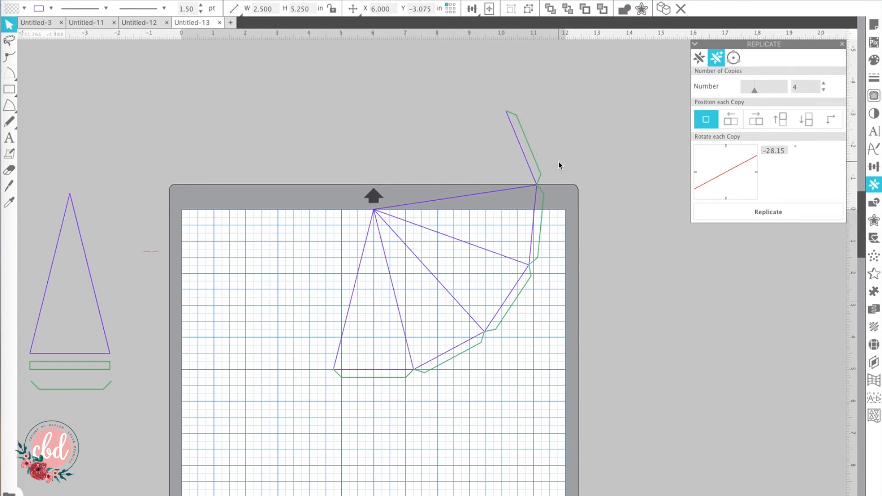
{"action": "left_click", "coordinate": [539, 184]}
{"action": "right_click", "coordinate": [539, 181]}
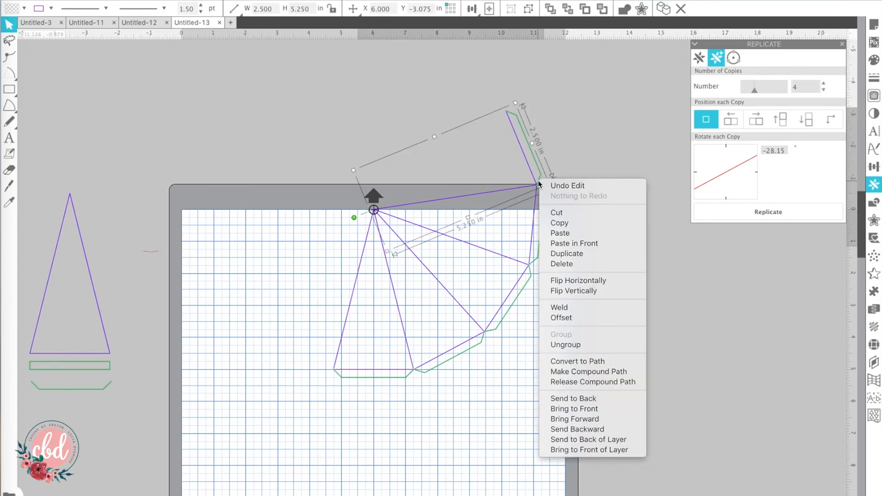
{"action": "left_click", "coordinate": [558, 345]}
{"action": "left_click", "coordinate": [558, 346]}
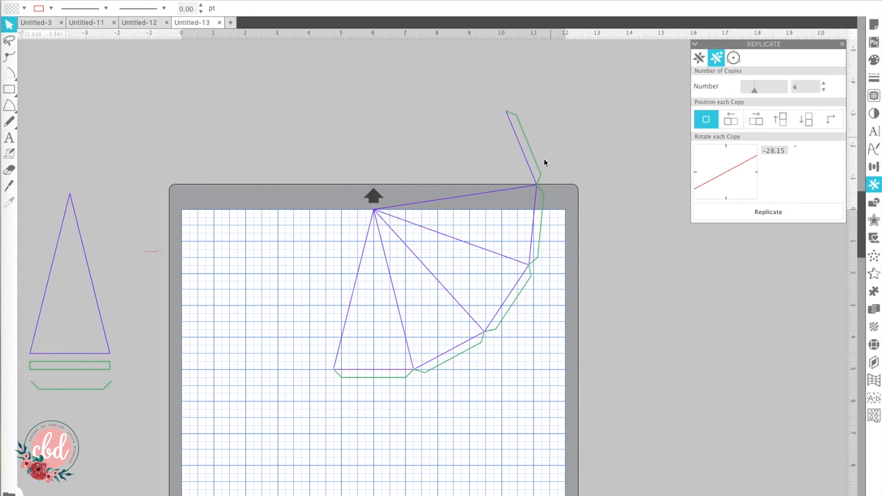
{"action": "left_click", "coordinate": [542, 178]}
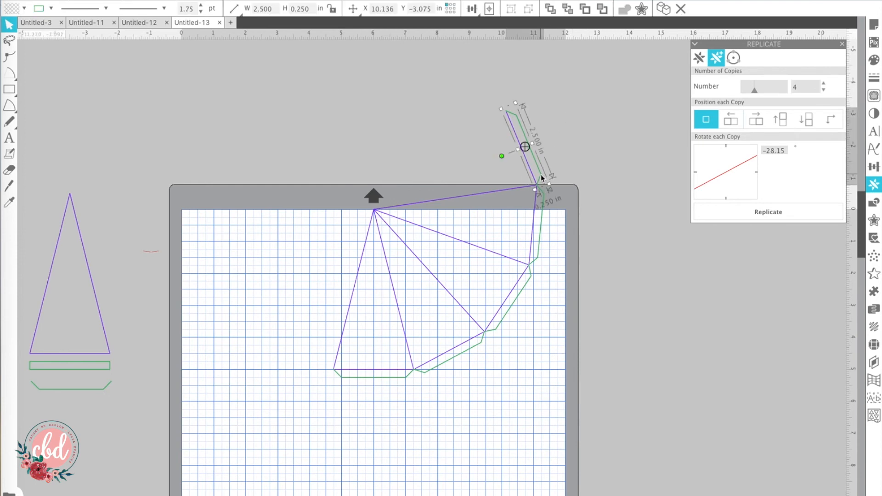
{"action": "key", "text": "Delete"}
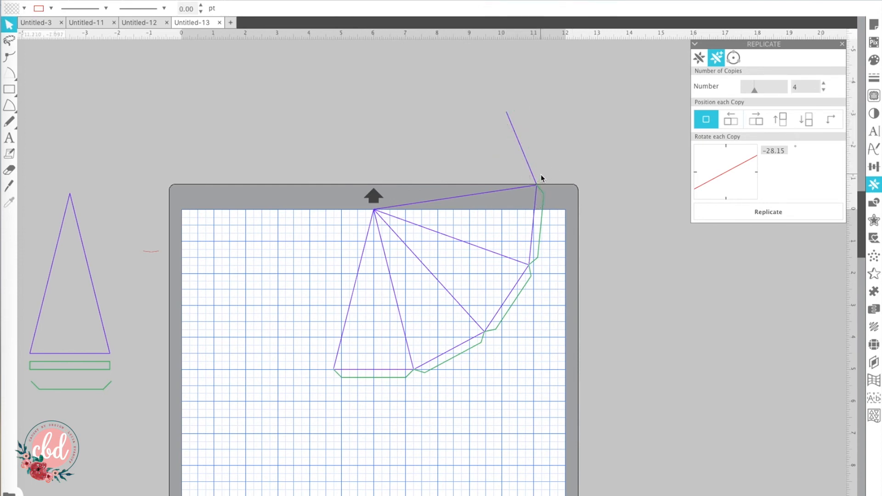
{"action": "left_click", "coordinate": [532, 176]}
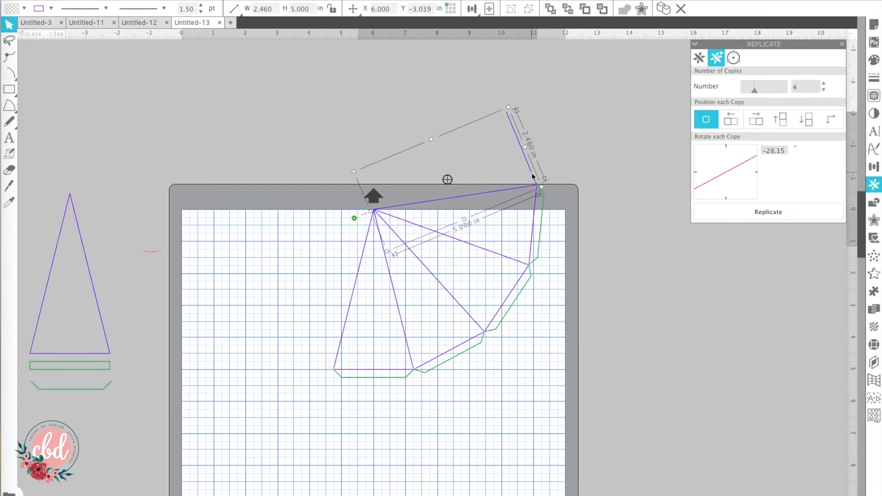
{"action": "right_click", "coordinate": [532, 176]}
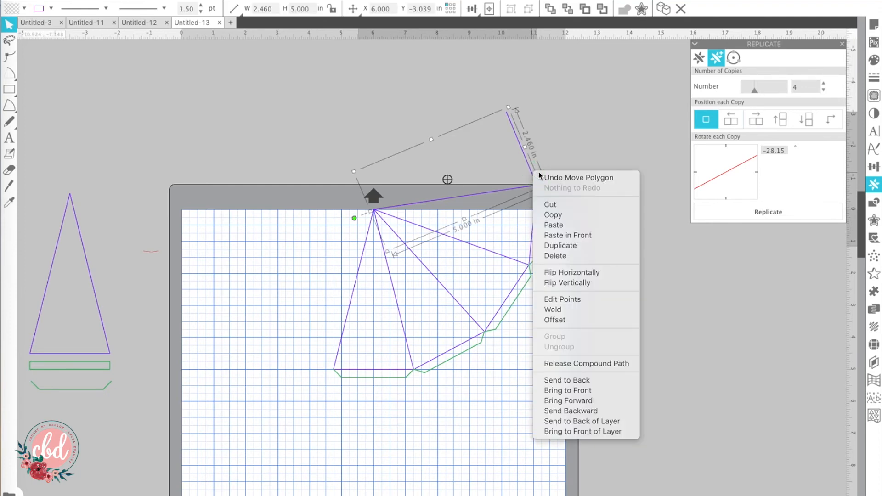
{"action": "left_click", "coordinate": [557, 165]}
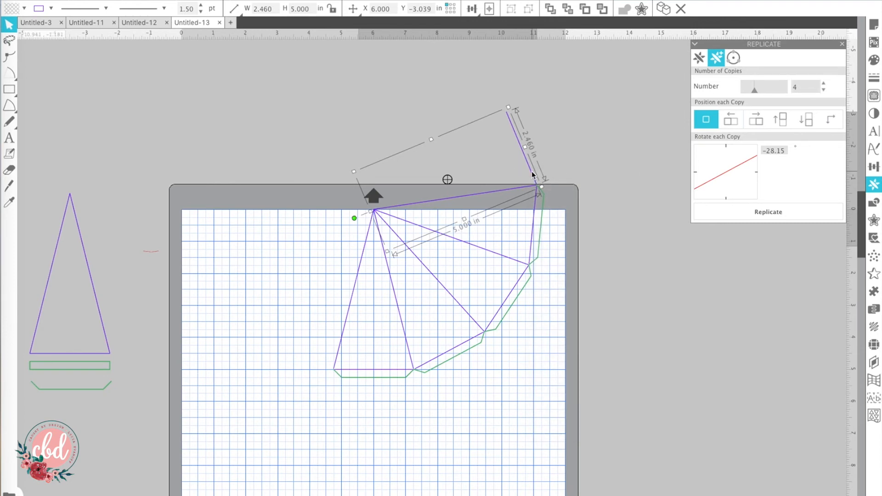
{"action": "left_click_drag", "start_coordinate": [532, 175], "coordinate": [533, 169]}
{"action": "key", "text": "super+z"}
{"action": "left_click", "coordinate": [549, 162]}
{"action": "left_click", "coordinate": [532, 175]}
{"action": "right_click", "coordinate": [531, 170]}
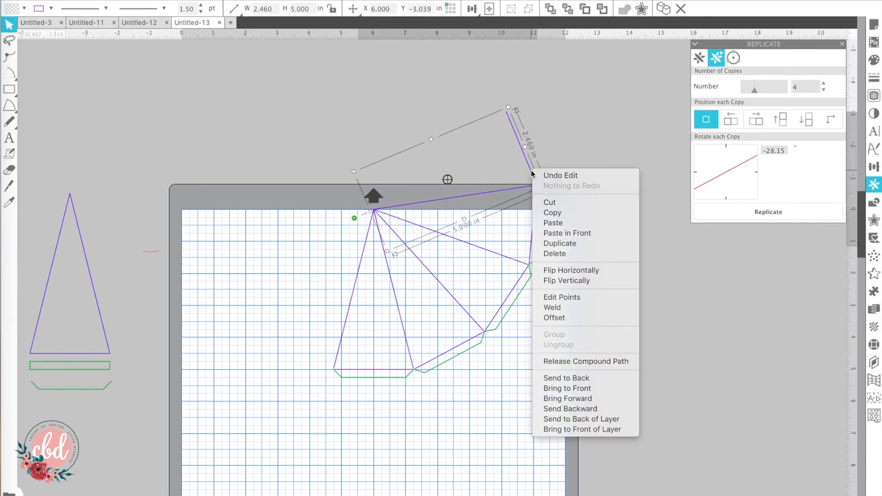
{"action": "left_click", "coordinate": [528, 158]}
Edit the points of the last unit's purple lines and move the surplus segment's shared corner point up and away from the fan
{"action": "double_click", "coordinate": [528, 171]}
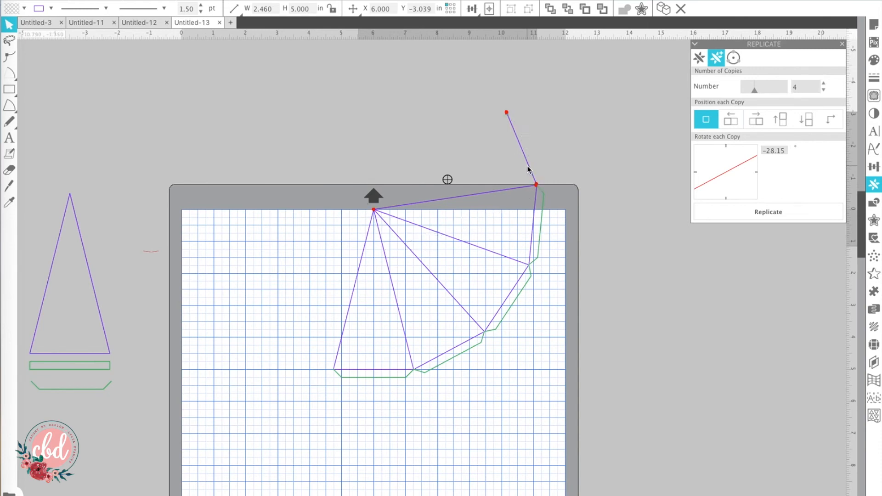
{"action": "left_click", "coordinate": [536, 186]}
{"action": "left_click_drag", "start_coordinate": [535, 183], "coordinate": [576, 118]}
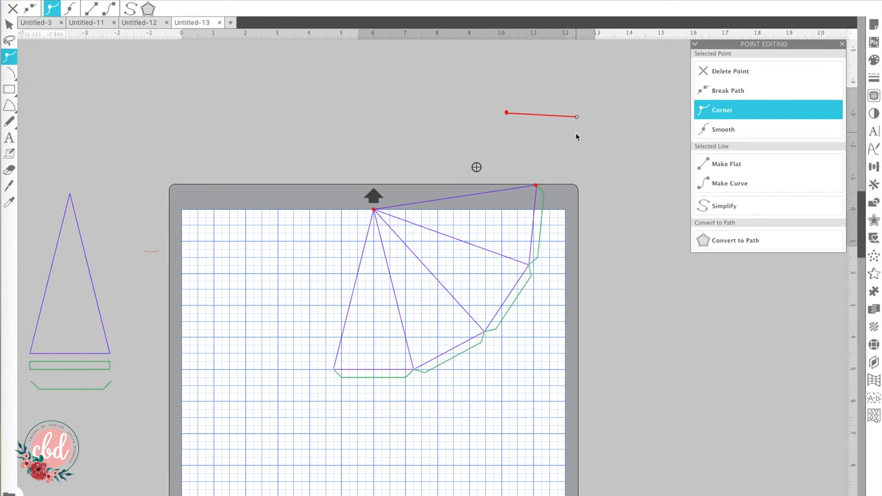
{"action": "left_click", "coordinate": [576, 134]}
{"action": "left_click", "coordinate": [572, 117]}
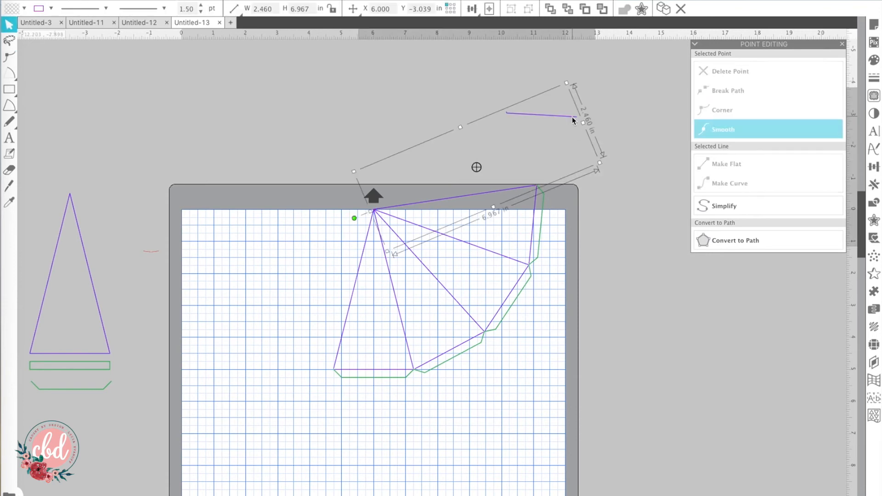
Try deleting the selected purple path that contains the surplus segment, and undo the deletion
{"action": "left_click", "coordinate": [597, 128]}
{"action": "left_click", "coordinate": [566, 116]}
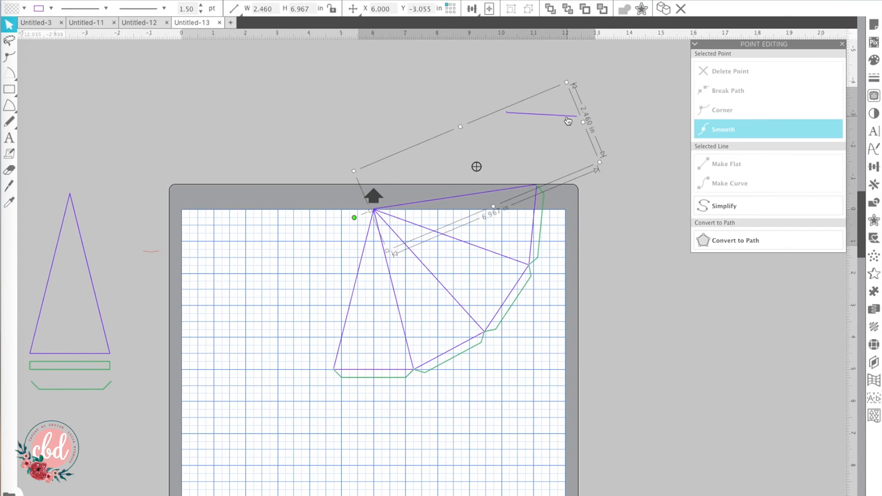
{"action": "right_click", "coordinate": [566, 117]}
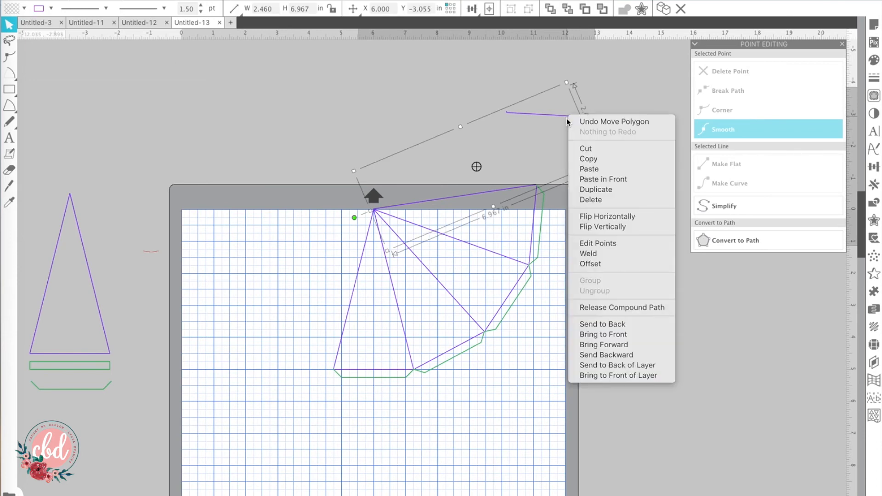
{"action": "left_click", "coordinate": [567, 118]}
{"action": "key", "text": "Delete"}
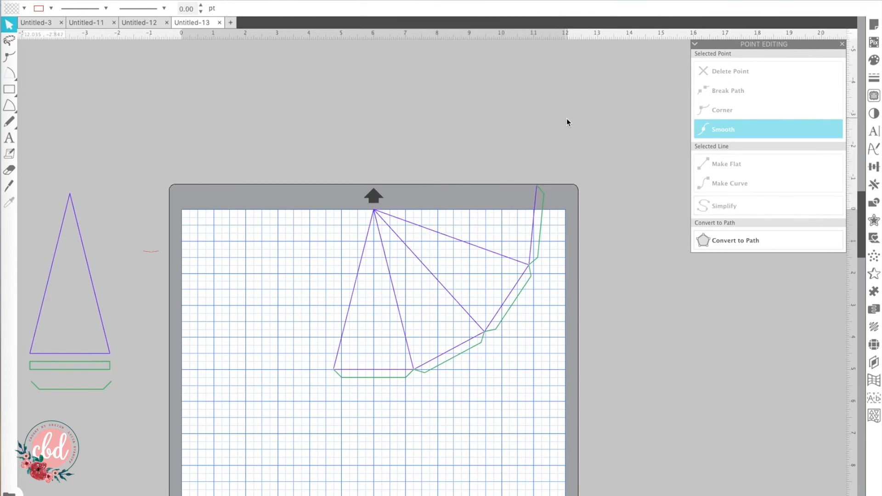
{"action": "key", "text": "ctrl+z"}
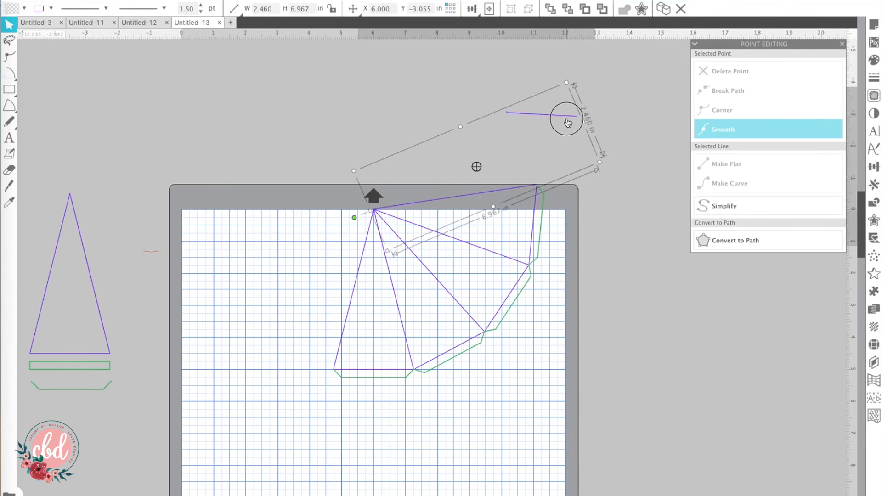
Delete both end points of the surplus purple segment above the page, keeping the line from the apex to the fan's outer corner
{"action": "left_click", "coordinate": [595, 187]}
{"action": "double_click", "coordinate": [560, 115]}
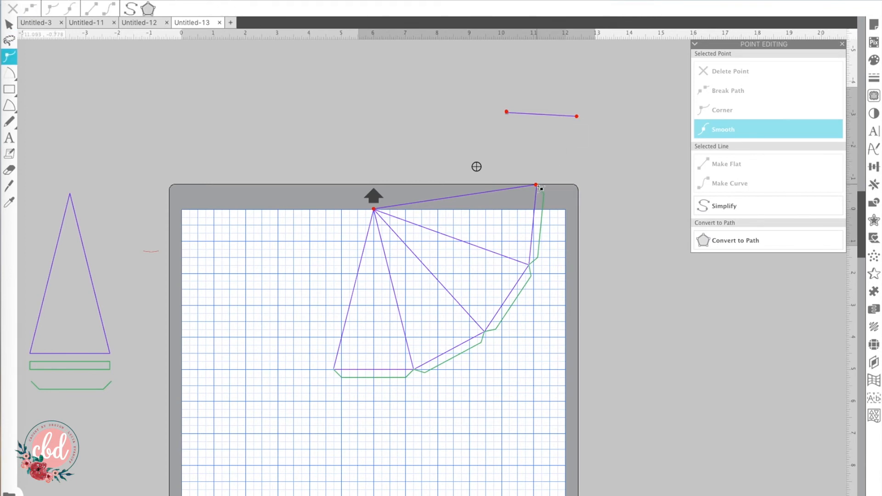
{"action": "left_click", "coordinate": [536, 185]}
{"action": "left_click", "coordinate": [577, 116]}
{"action": "left_click", "coordinate": [576, 117]}
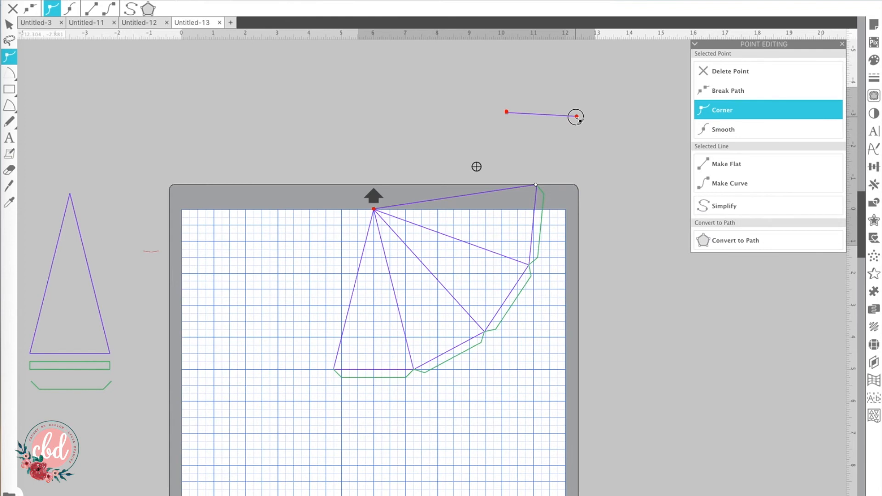
{"action": "left_click", "coordinate": [577, 118]}
{"action": "left_click", "coordinate": [546, 116]}
{"action": "left_click", "coordinate": [727, 72]}
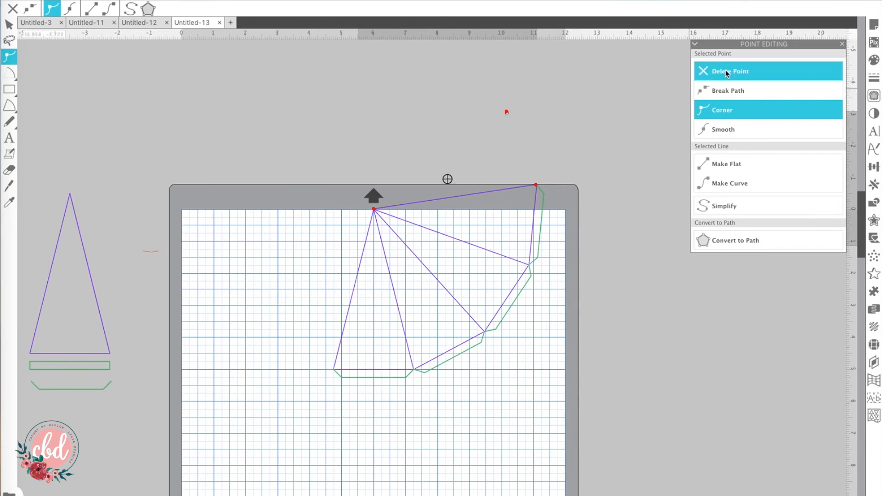
{"action": "left_click", "coordinate": [507, 112]}
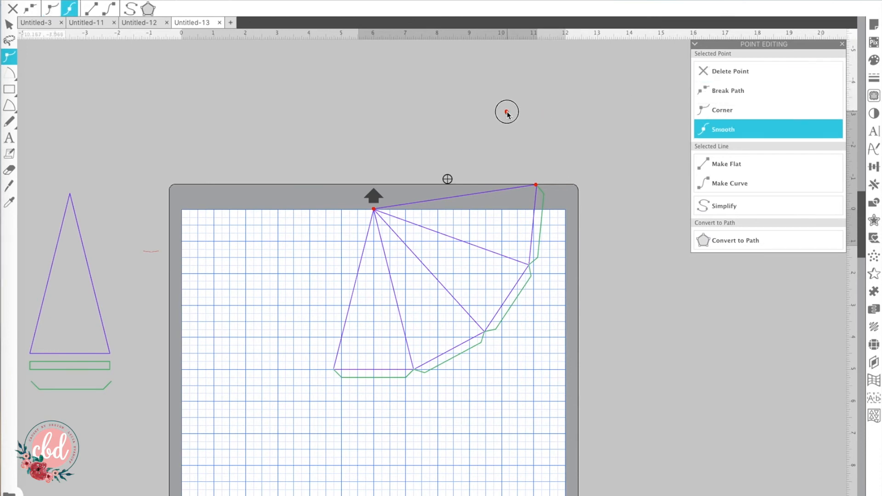
{"action": "left_click", "coordinate": [721, 73]}
{"action": "left_click", "coordinate": [572, 140]}
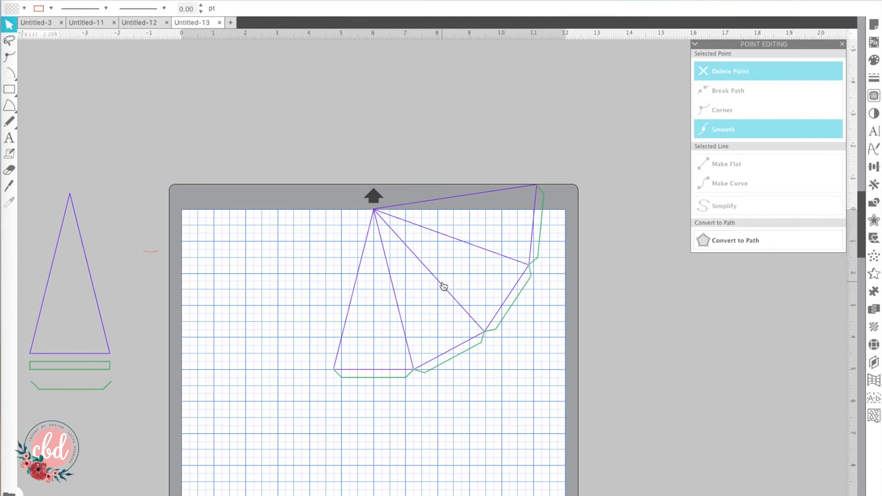
Change the line colour of the fan's uppermost edge from the apex to dark pink
{"action": "left_click", "coordinate": [454, 201]}
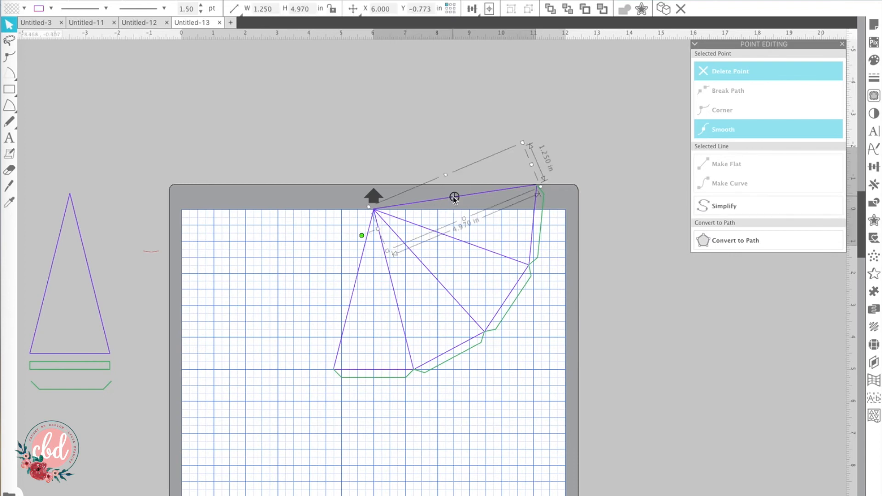
{"action": "left_click", "coordinate": [50, 8]}
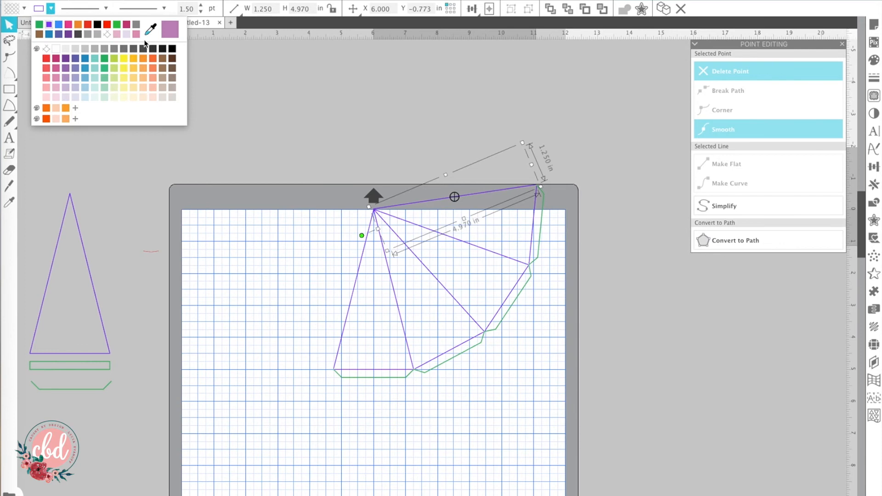
{"action": "left_click", "coordinate": [55, 59]}
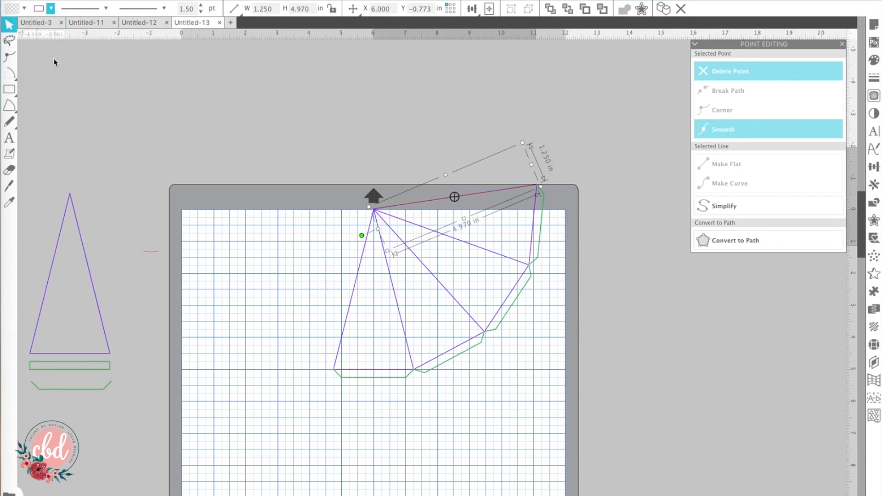
{"action": "left_click", "coordinate": [152, 271]}
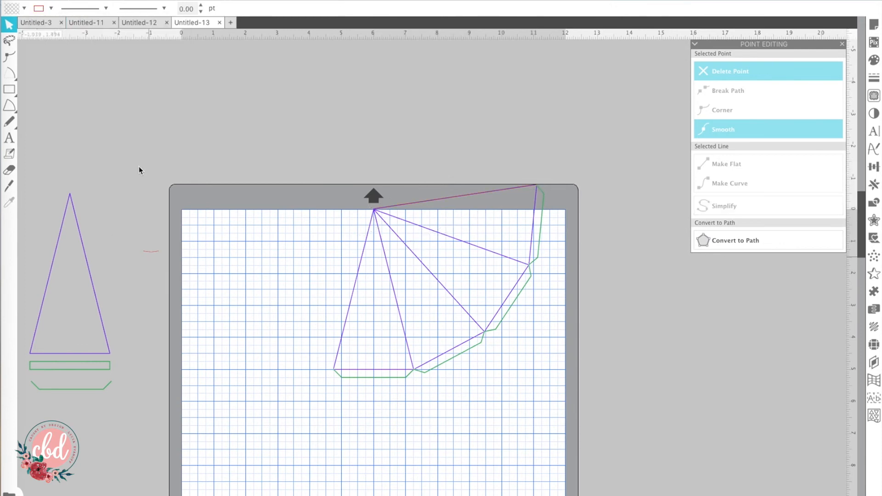
Ungroup the fan's first triangle unit to separate its green glue tab from its purple lines
{"action": "left_click", "coordinate": [244, 1]}
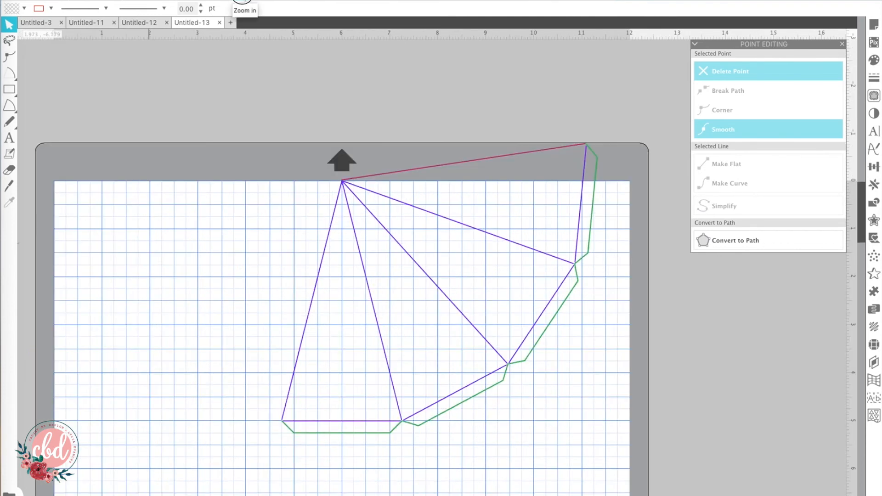
{"action": "left_click", "coordinate": [244, 1]}
{"action": "scroll", "coordinate": [208, 281], "scroll_direction": "down", "scroll_amount": 3}
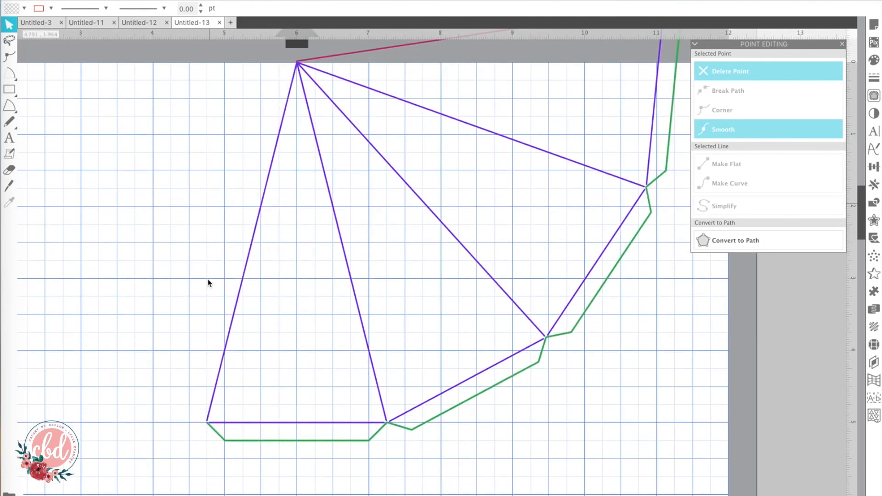
{"action": "left_click", "coordinate": [231, 337]}
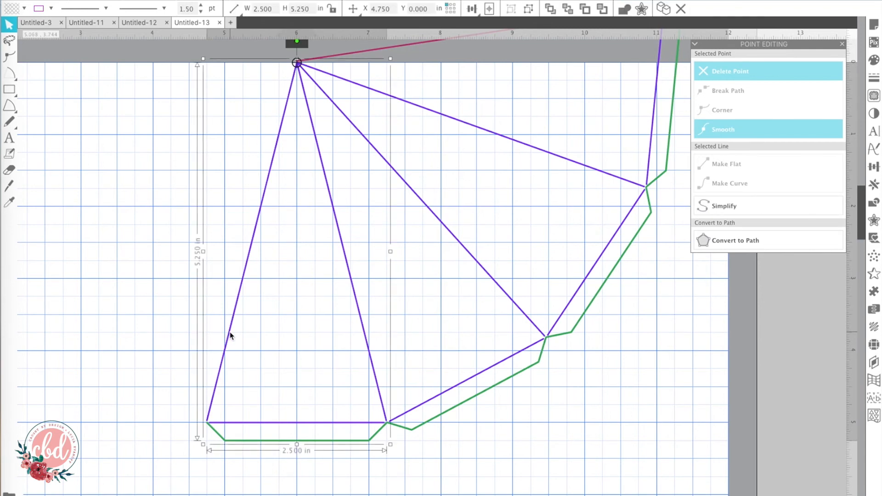
{"action": "left_click", "coordinate": [321, 423]}
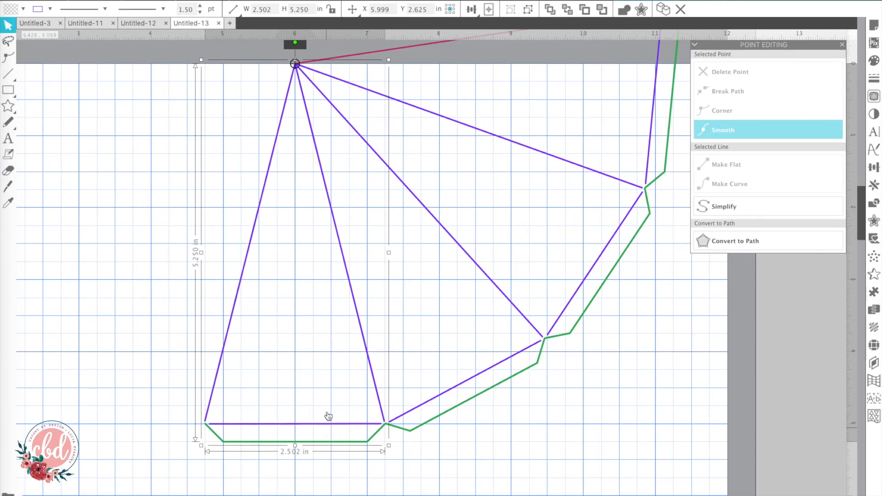
{"action": "right_click", "coordinate": [313, 423]}
{"action": "left_click", "coordinate": [336, 485]}
{"action": "left_click", "coordinate": [337, 486]}
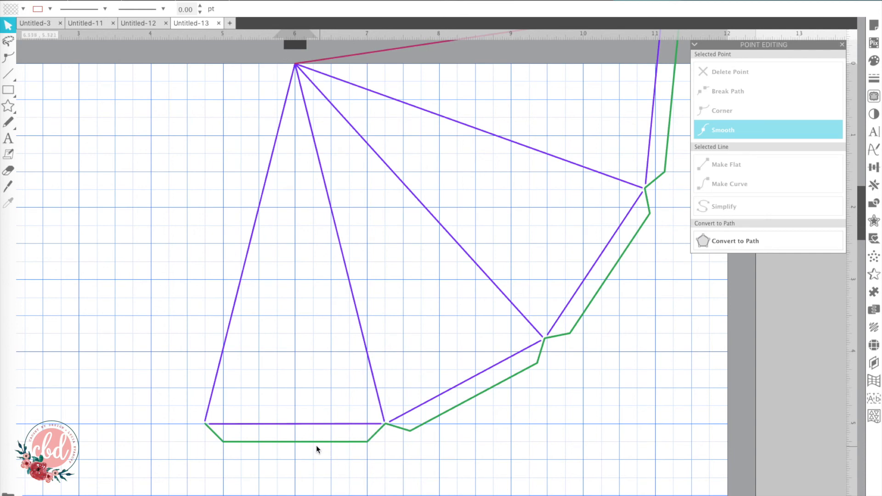
Release the compound path of the first triangle's purple lines and check that its base line is selectable on its own
{"action": "left_click", "coordinate": [307, 425]}
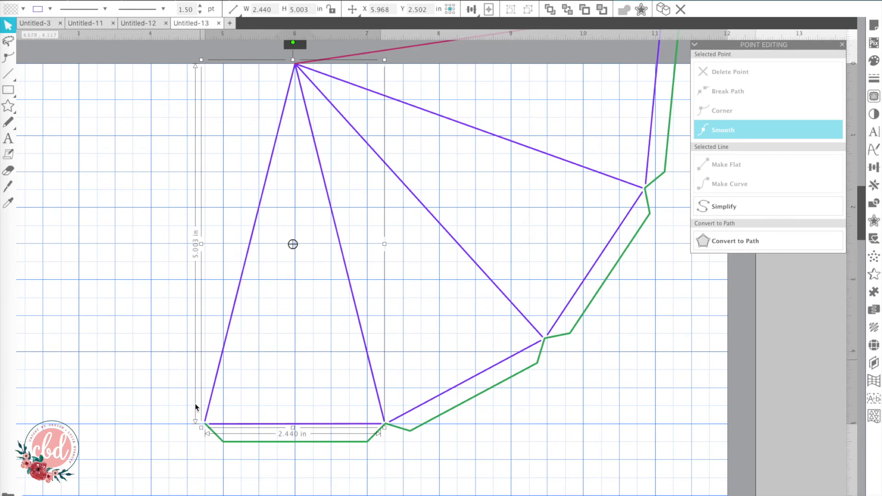
{"action": "right_click", "coordinate": [350, 425]}
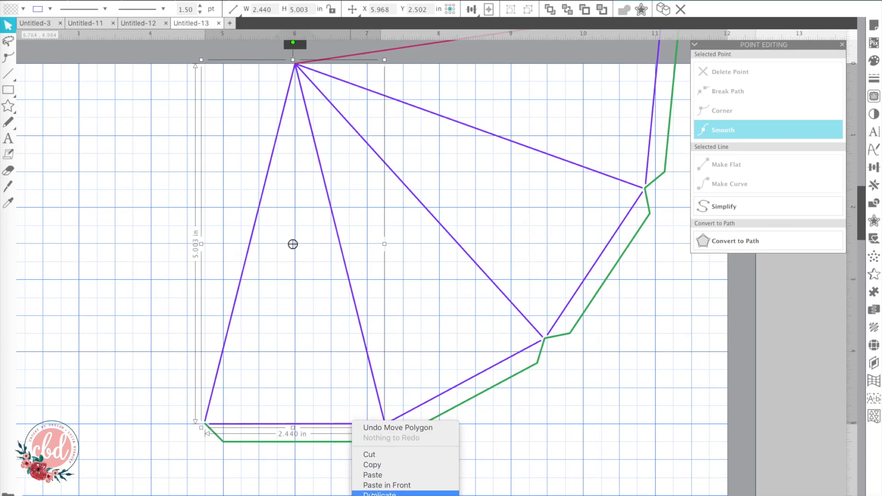
{"action": "mouse_move", "coordinate": [373, 495]}
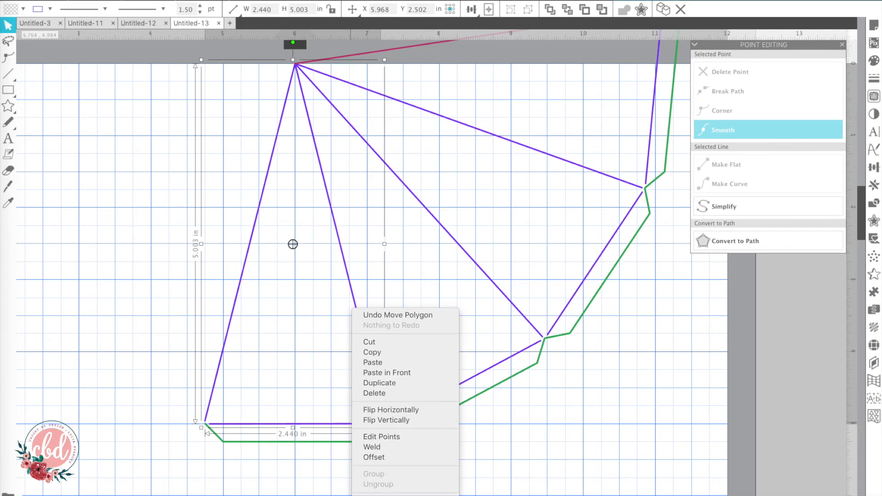
{"action": "left_click", "coordinate": [378, 495]}
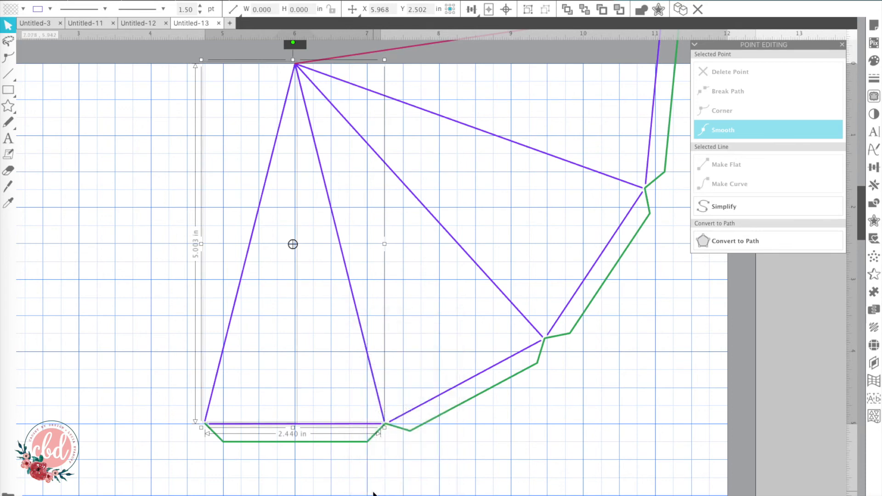
{"action": "left_click", "coordinate": [317, 416]}
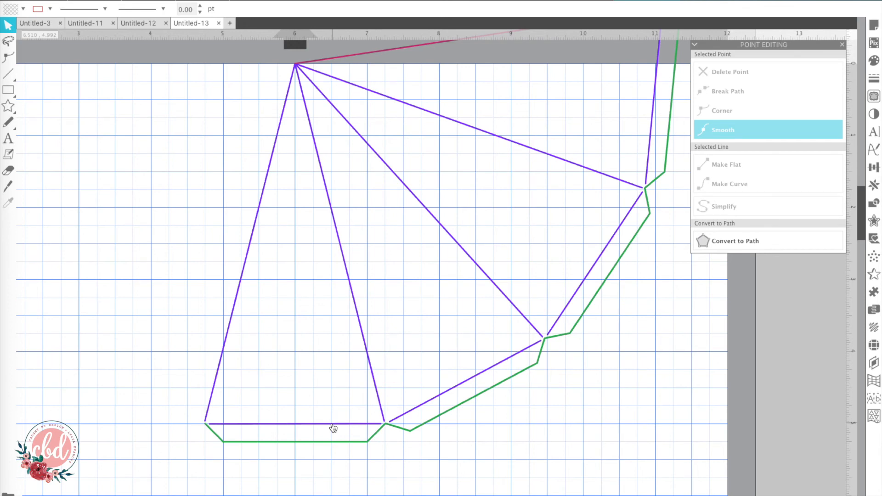
{"action": "left_click", "coordinate": [332, 423]}
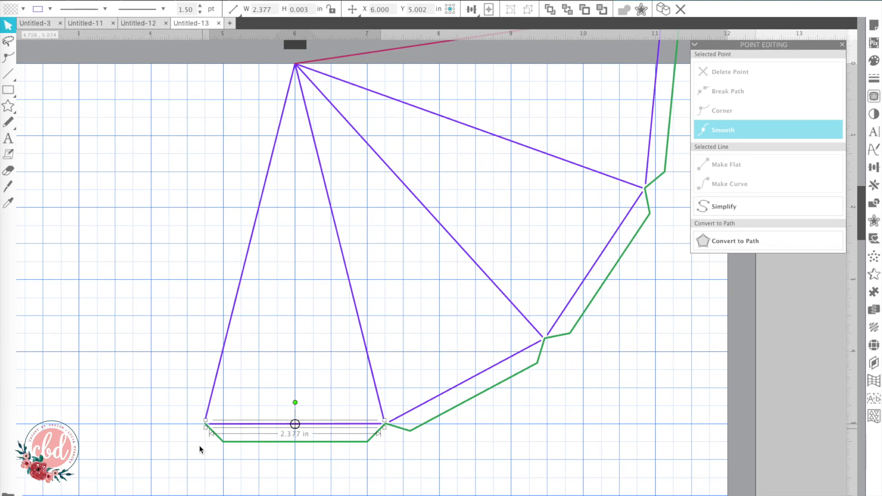
{"action": "left_click", "coordinate": [197, 461]}
Change the line colour of the first triangle's outer slanted edge to the same dark pink
{"action": "left_click", "coordinate": [216, 379]}
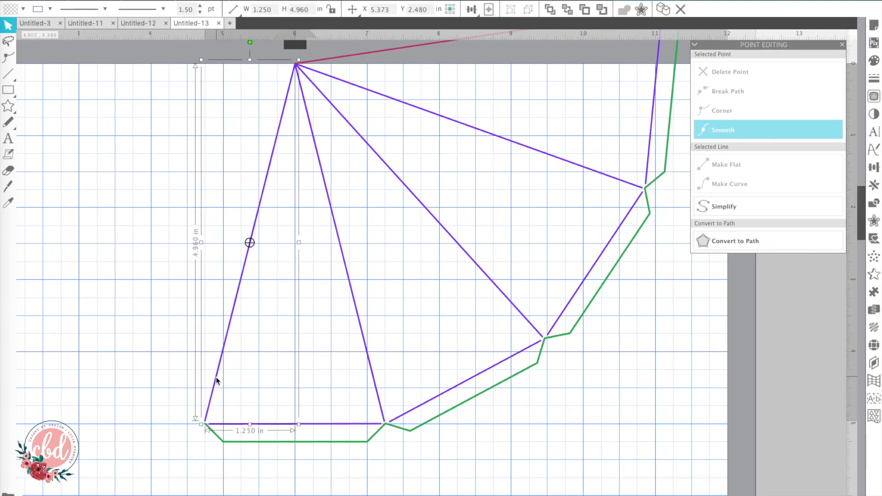
{"action": "left_click", "coordinate": [49, 9]}
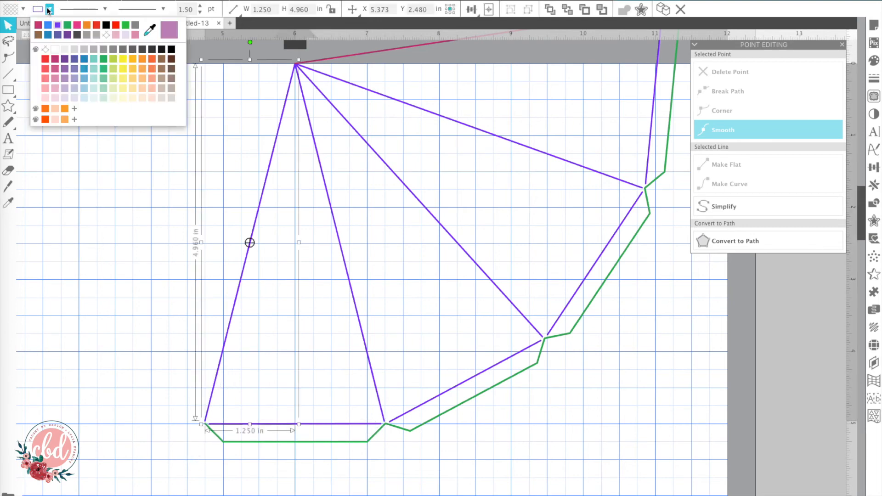
{"action": "left_click", "coordinate": [39, 24]}
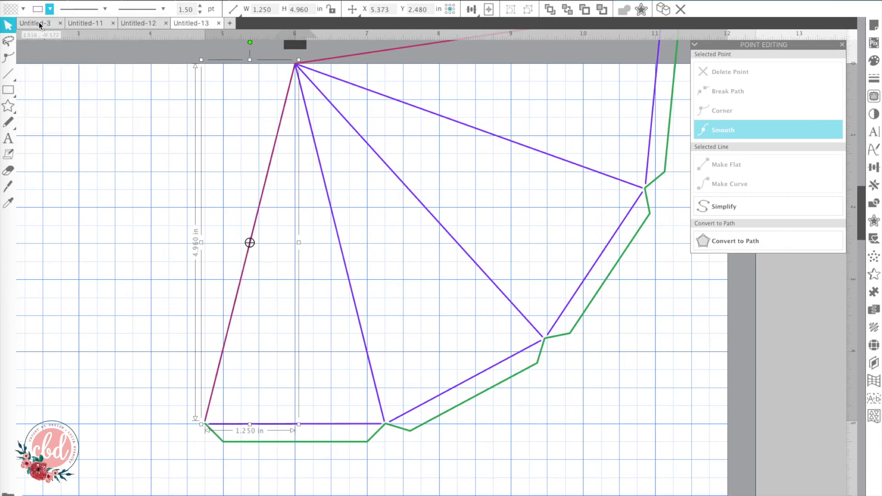
{"action": "left_click", "coordinate": [72, 161]}
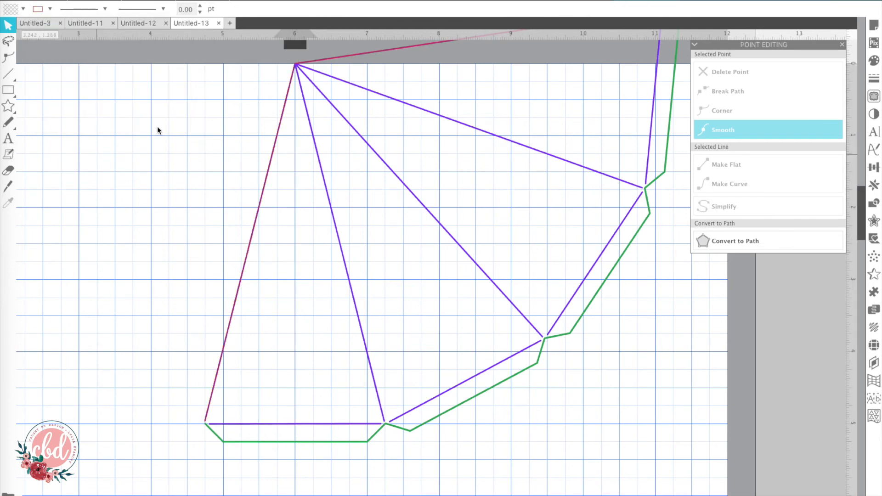
Select the first triangle's outer slanted edge together with the fan's uppermost edge and give both one matching dark pink line colour
{"action": "left_click", "coordinate": [249, 242]}
{"action": "left_click", "coordinate": [49, 9]}
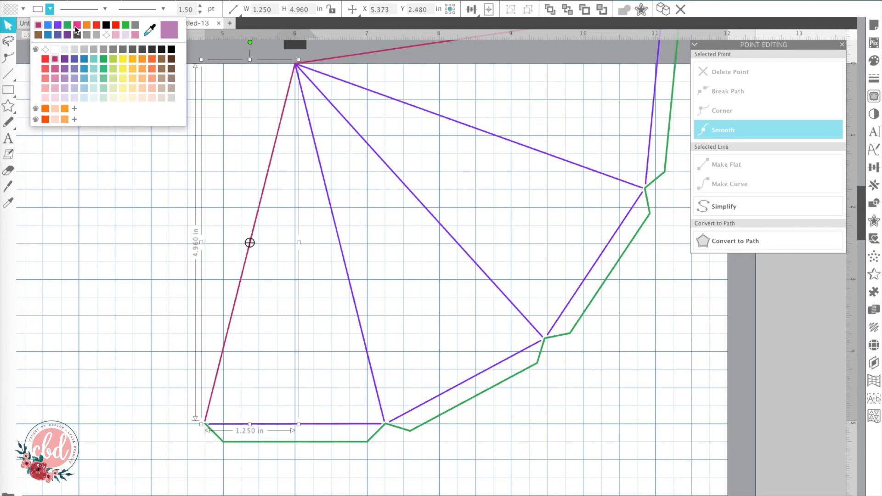
{"action": "left_click", "coordinate": [226, 285]}
{"action": "left_click", "coordinate": [235, 304]}
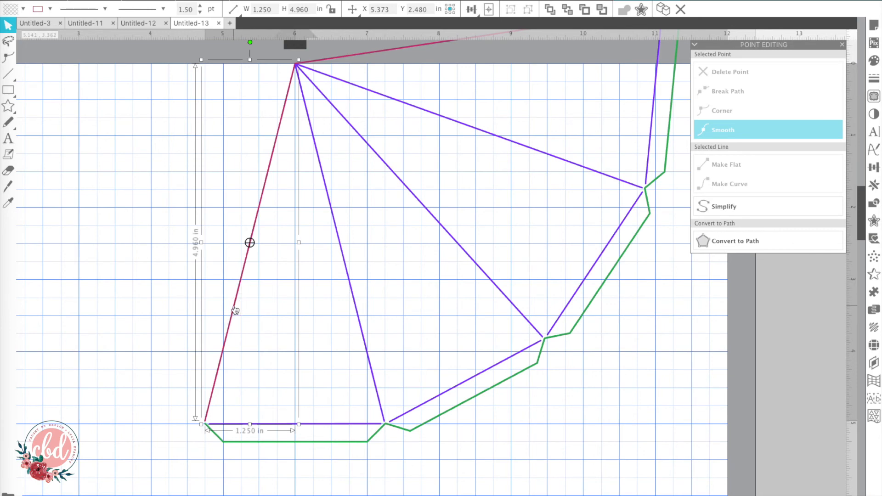
{"action": "left_click", "coordinate": [357, 57]}
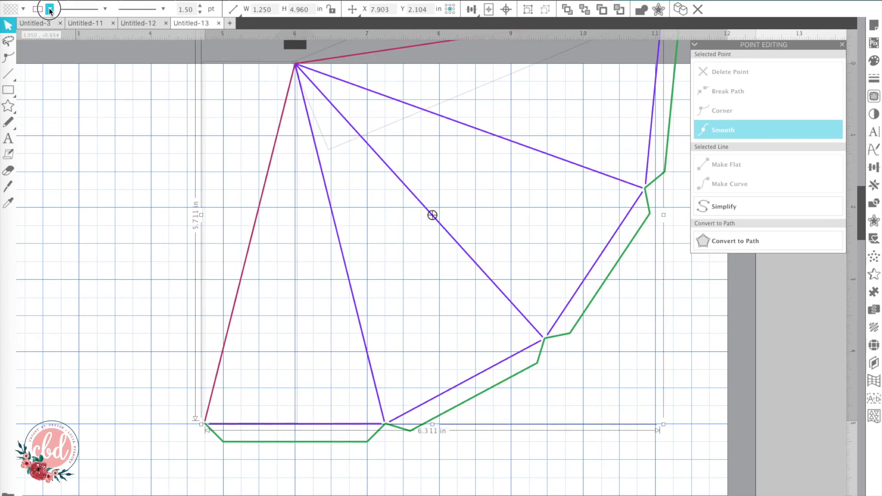
{"action": "left_click", "coordinate": [49, 9]}
{"action": "left_click", "coordinate": [54, 58]}
{"action": "left_click", "coordinate": [70, 105]}
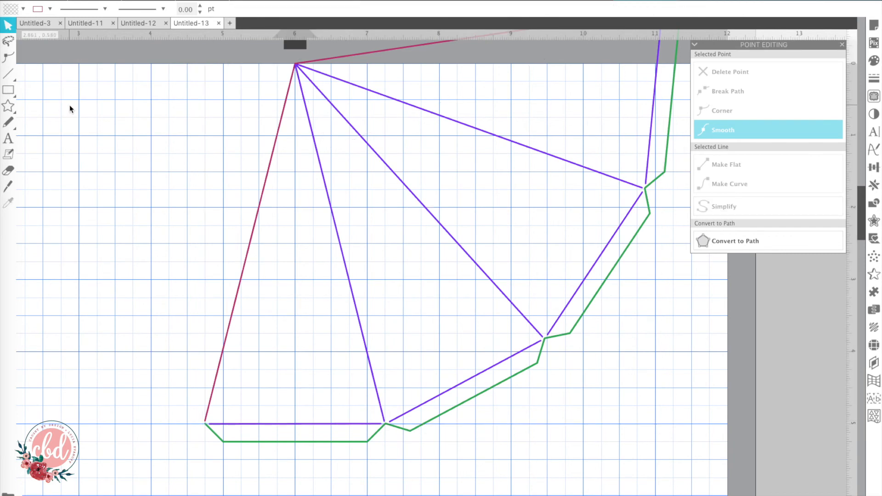
Try to select all purple lines at once with Select by Color, using line colour RGB (115,28,249)
{"action": "scroll", "coordinate": [111, 207], "scroll_direction": "up", "scroll_amount": 3}
{"action": "scroll", "coordinate": [111, 208], "scroll_direction": "right", "scroll_amount": 2}
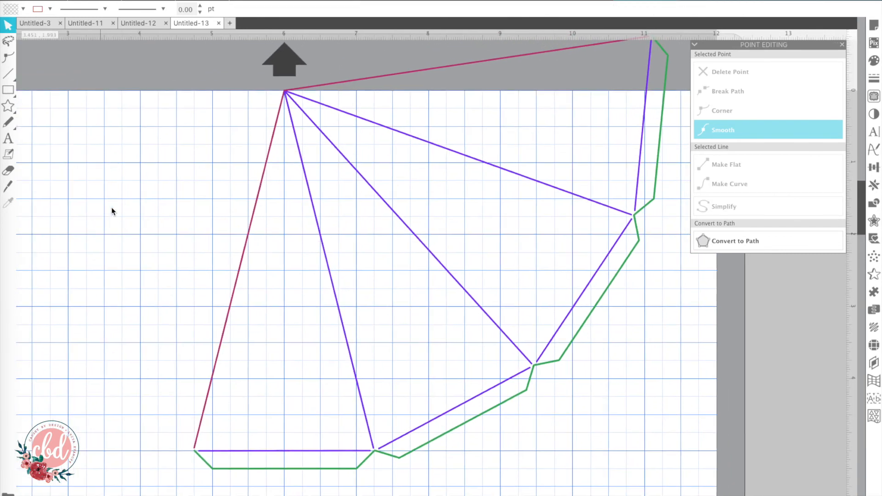
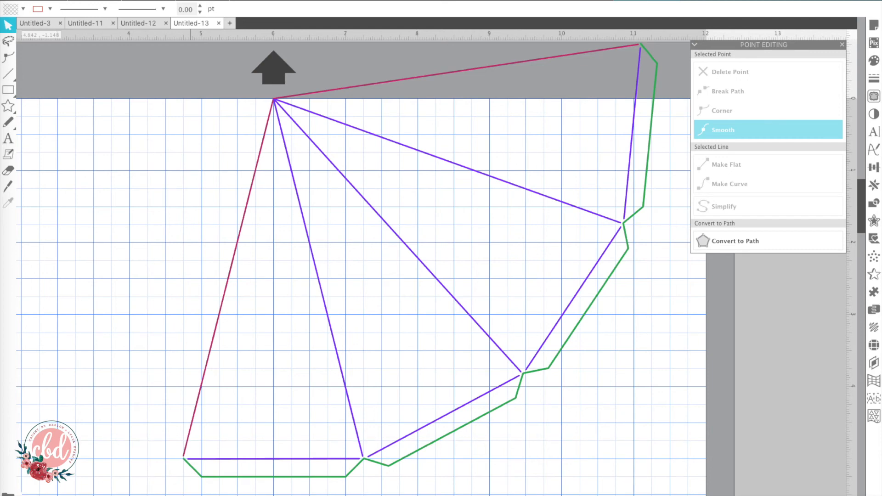
{"action": "left_click", "coordinate": [108, 0]}
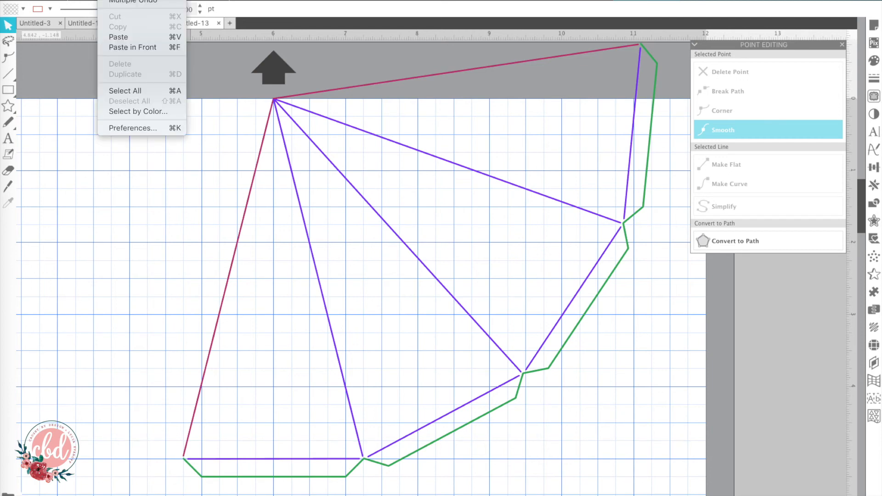
{"action": "left_click", "coordinate": [121, 113]}
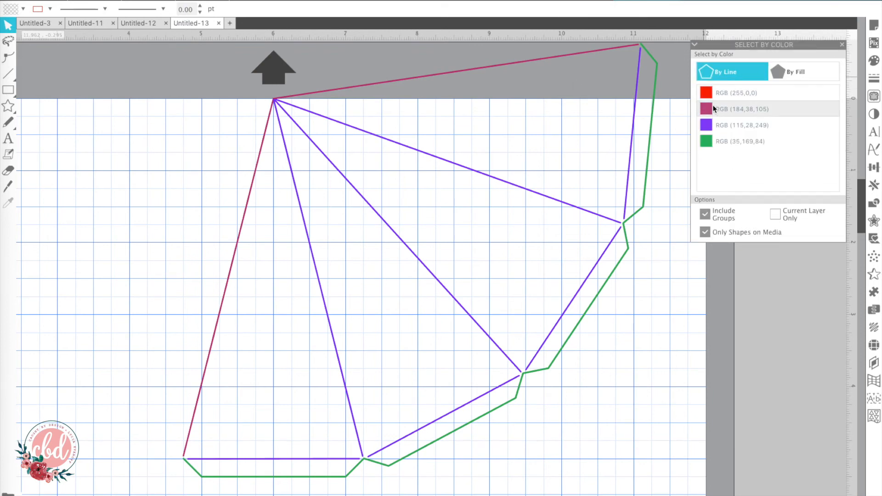
{"action": "left_click", "coordinate": [794, 77]}
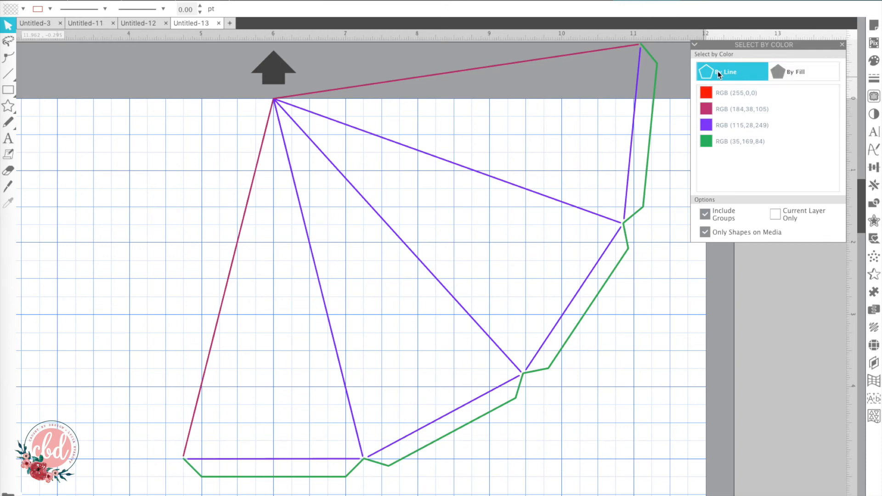
{"action": "left_click", "coordinate": [705, 127]}
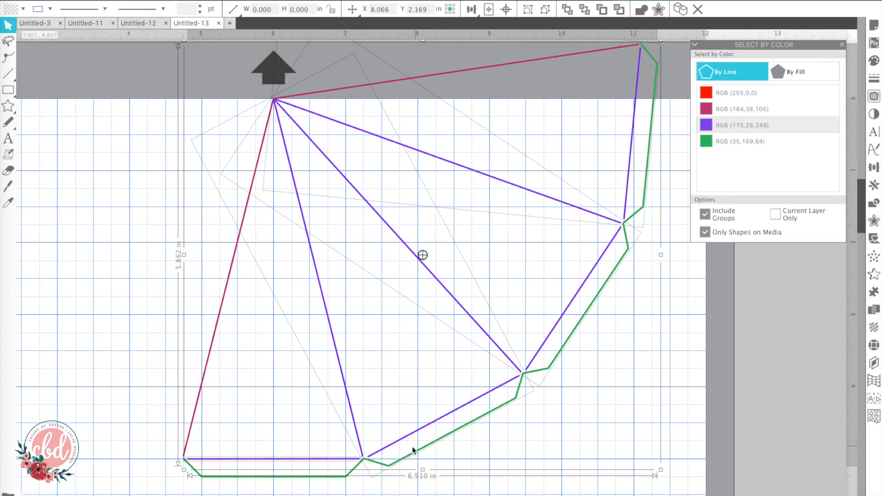
{"action": "left_click", "coordinate": [569, 426]}
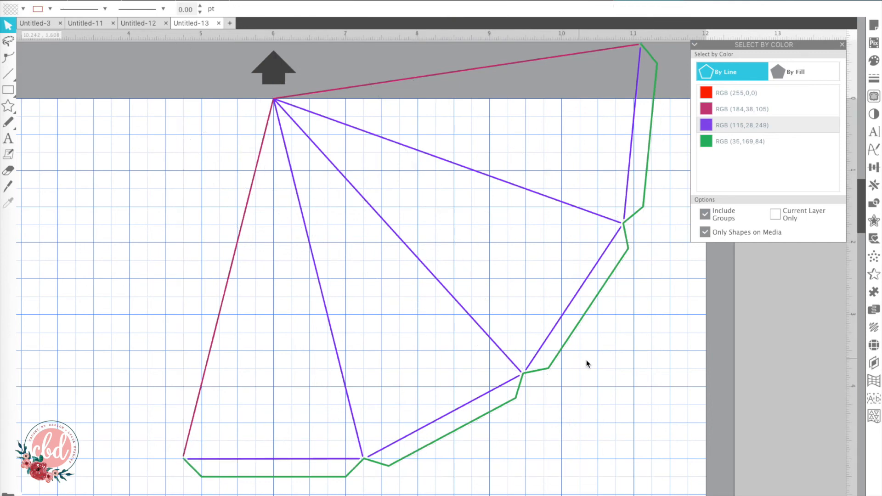
Ungroup the remaining triangle units of the fan to separate their green glue tabs from the purple lines
{"action": "left_click", "coordinate": [549, 363]}
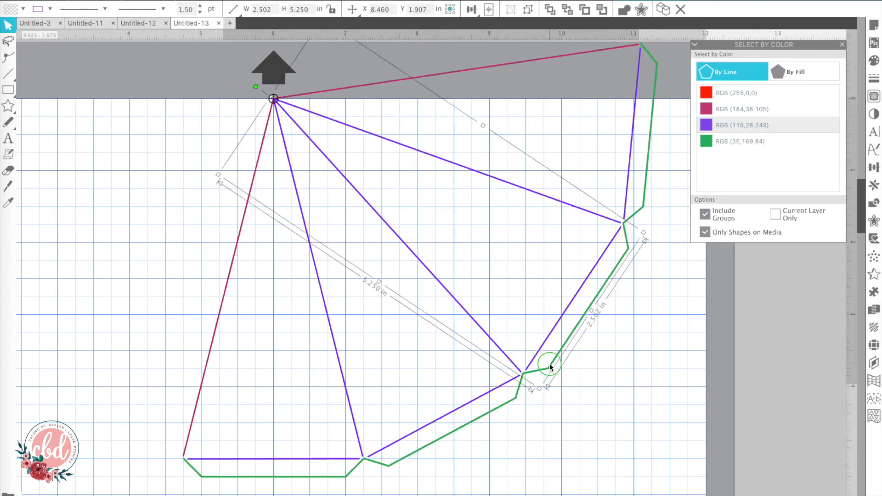
{"action": "right_click", "coordinate": [550, 364]}
{"action": "left_click", "coordinate": [574, 458]}
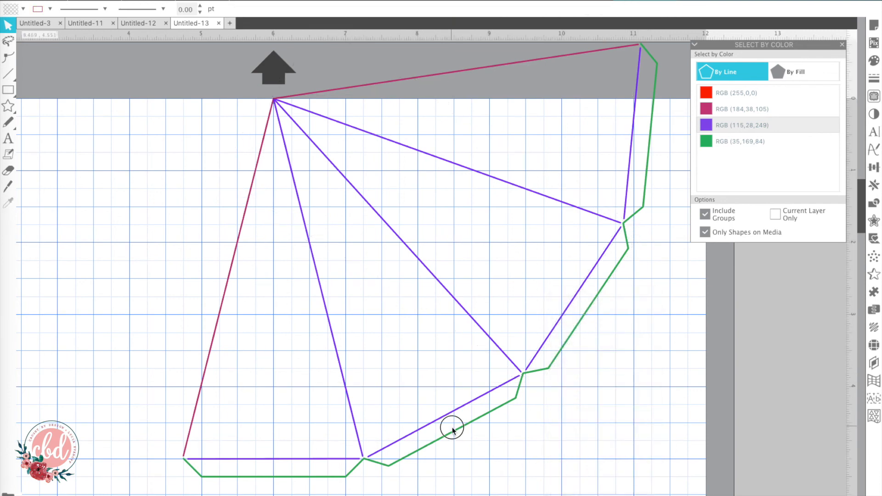
{"action": "left_click_drag", "start_coordinate": [190, 97], "coordinate": [656, 491]}
{"action": "right_click", "coordinate": [489, 407]}
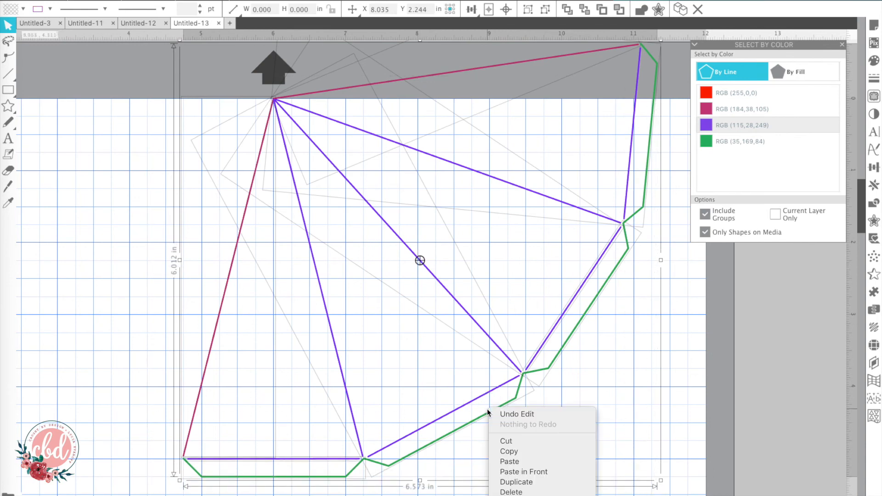
{"action": "mouse_move", "coordinate": [506, 495]}
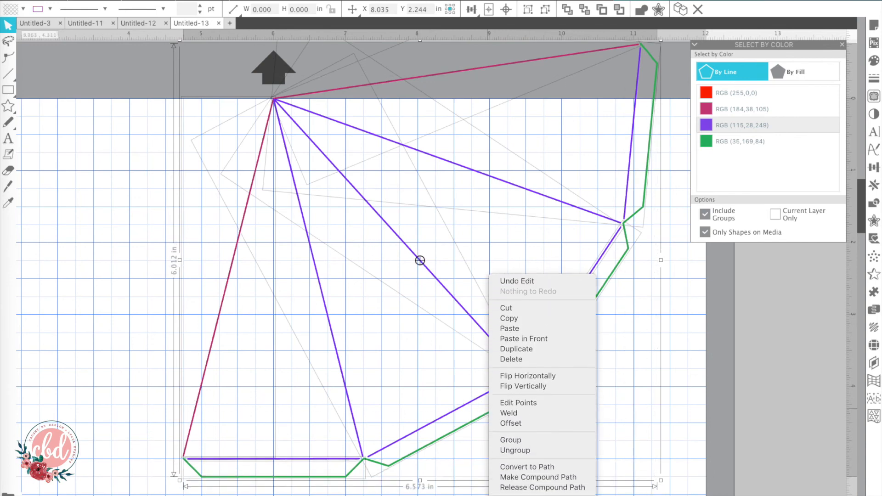
{"action": "left_click", "coordinate": [507, 451]}
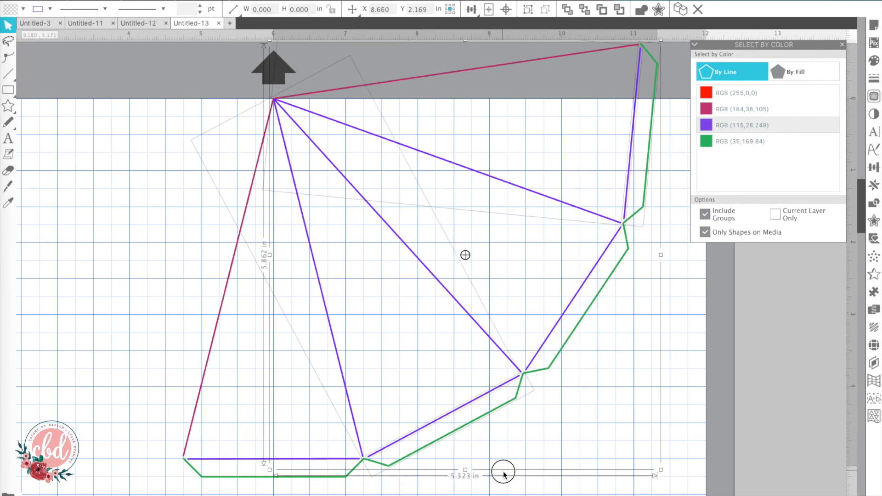
Select all RGB (115,28,249) purple lines by line colour and set their line style to evenly spaced medium dashes
{"action": "left_click", "coordinate": [703, 127]}
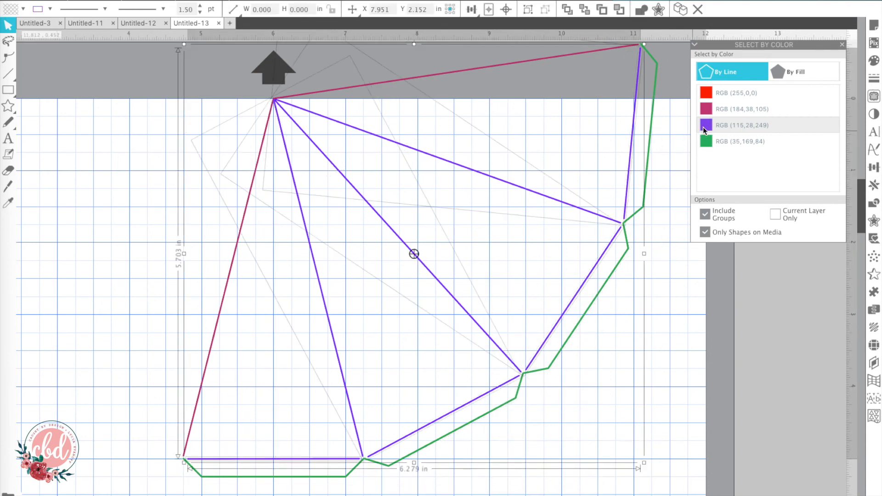
{"action": "left_click", "coordinate": [873, 80]}
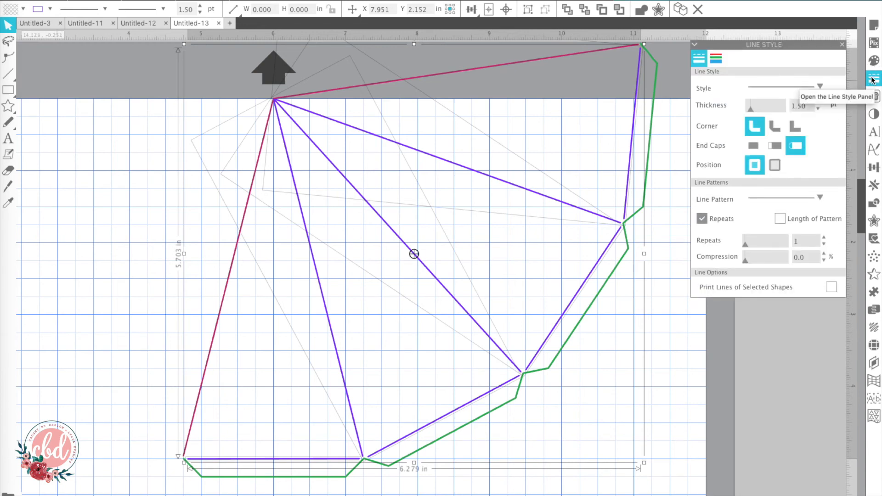
{"action": "left_click", "coordinate": [820, 87]}
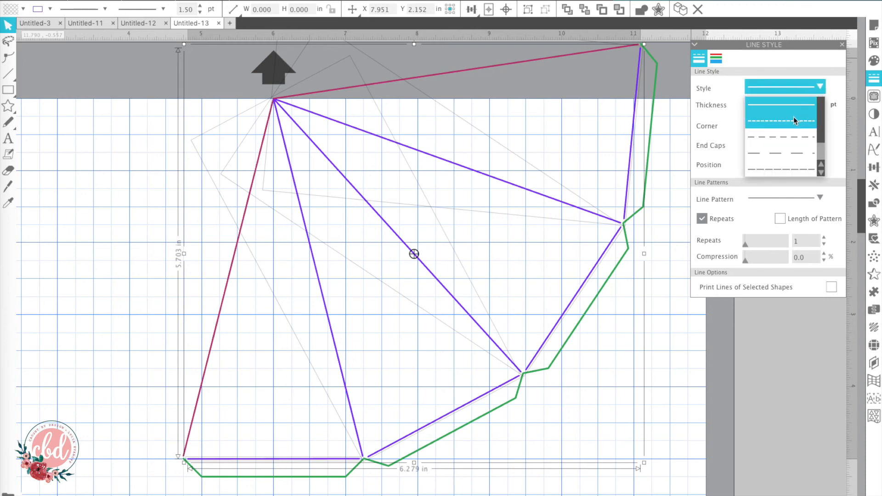
{"action": "left_click", "coordinate": [794, 121]}
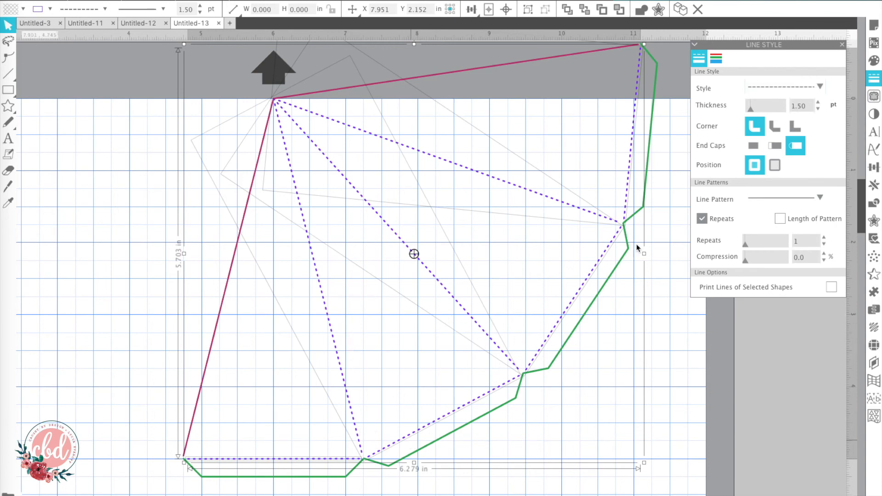
{"action": "left_click", "coordinate": [817, 88]}
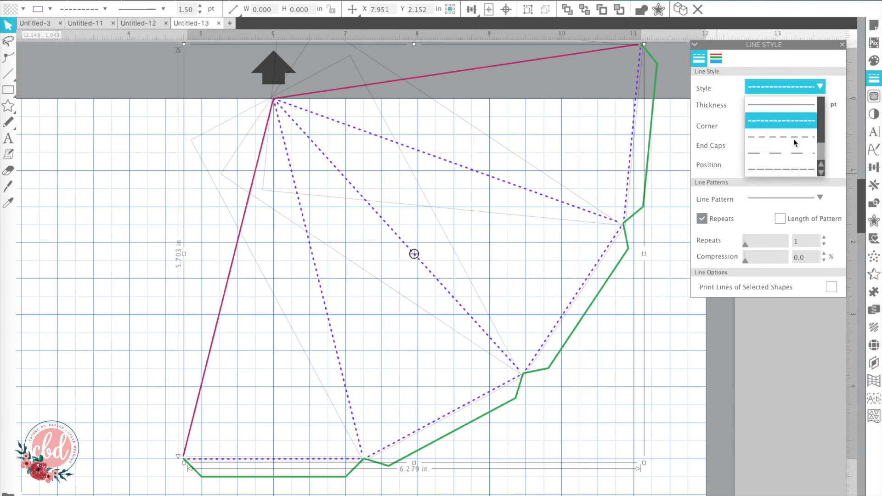
{"action": "left_click", "coordinate": [795, 138]}
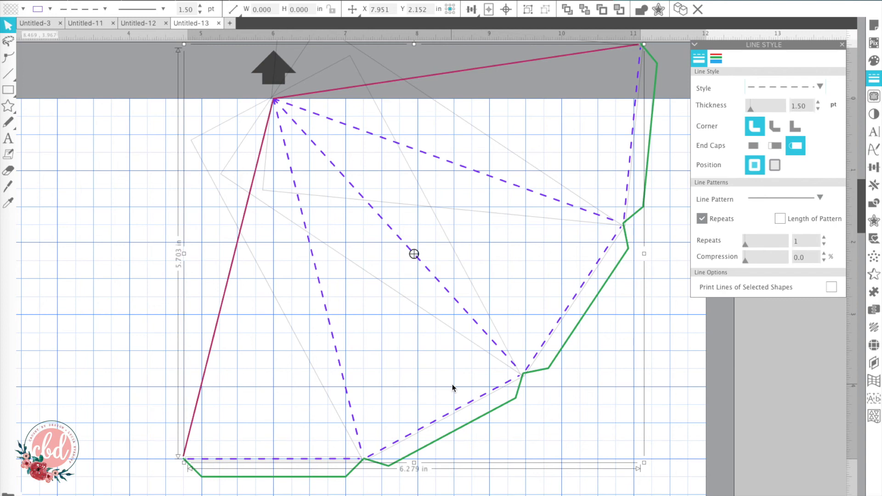
Compare the narrow-gap dashed and dash-dot line styles on the purple lines, ending with the evenly spaced medium dashes again
{"action": "left_click", "coordinate": [819, 90]}
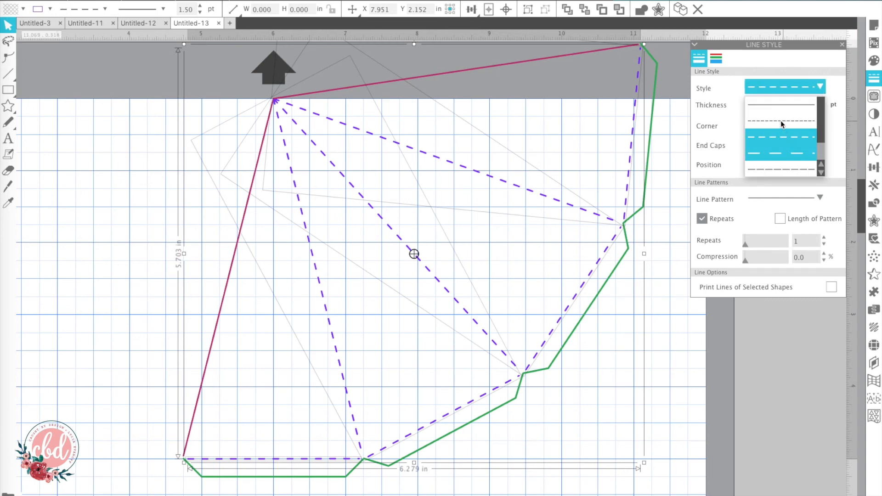
{"action": "left_click", "coordinate": [780, 168]}
{"action": "left_click", "coordinate": [792, 90]}
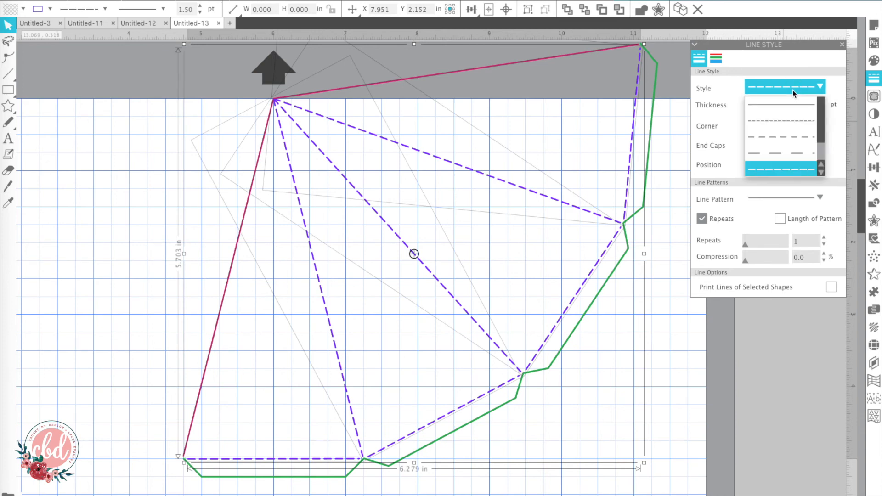
{"action": "scroll", "coordinate": [814, 170], "scroll_direction": "down", "scroll_amount": 2}
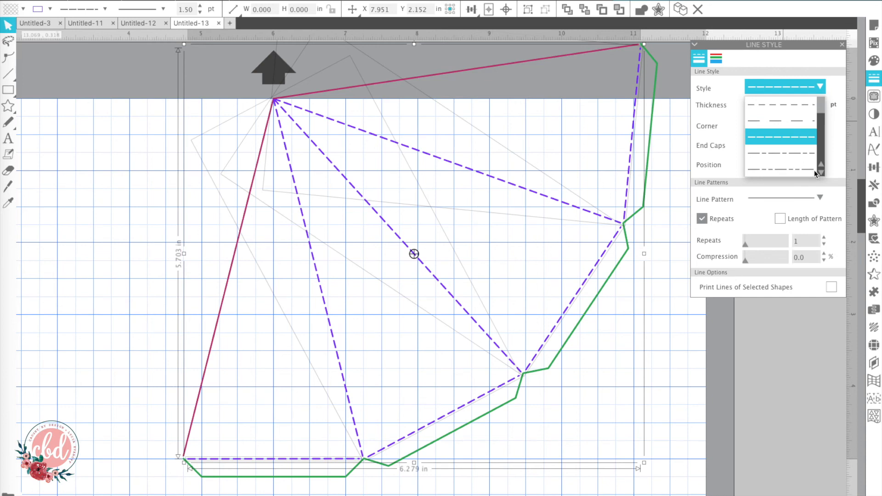
{"action": "left_click", "coordinate": [792, 154]}
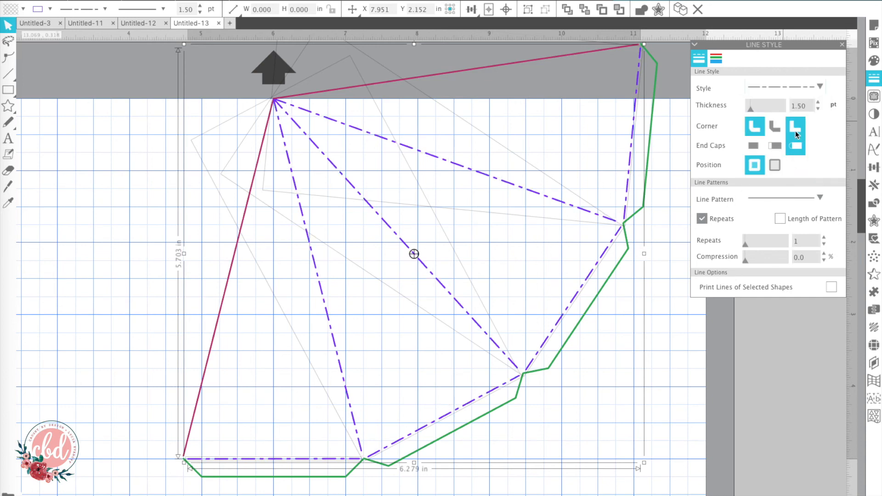
{"action": "left_click", "coordinate": [817, 86]}
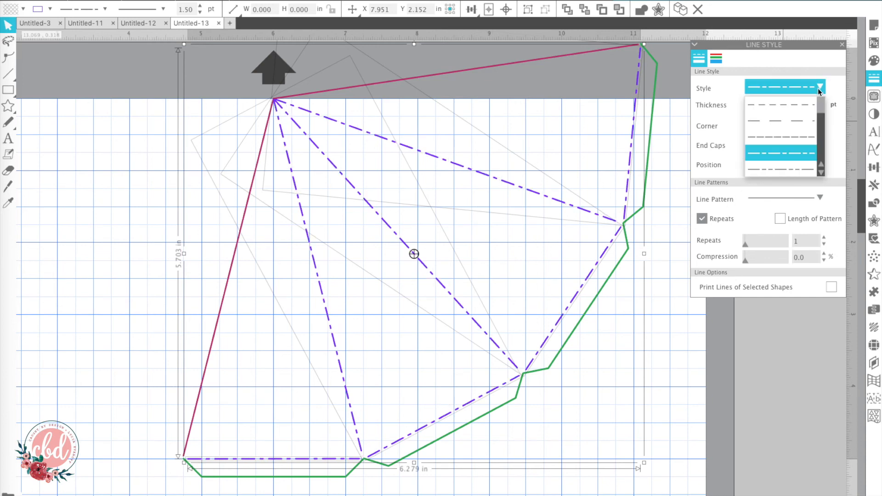
{"action": "left_click", "coordinate": [805, 106]}
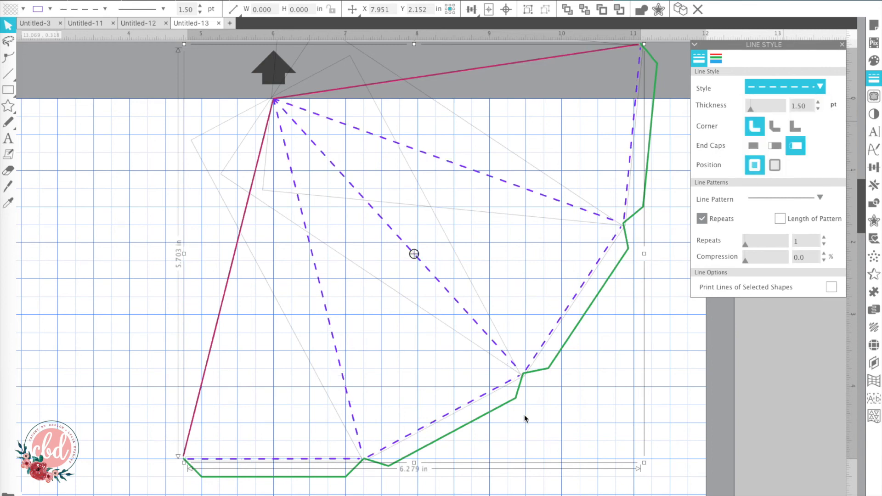
{"action": "left_click", "coordinate": [517, 490]}
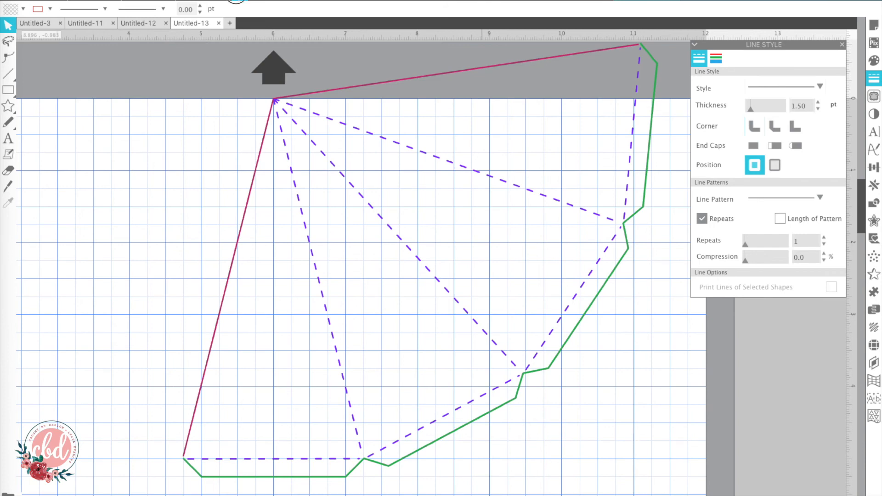
Move the lower endpoint of the first triangle's dark pink edge to meet the outer corner point of the green glue tab
{"action": "left_click", "coordinate": [239, 1]}
{"action": "scroll", "coordinate": [161, 229], "scroll_direction": "down", "scroll_amount": 3}
{"action": "scroll", "coordinate": [162, 230], "scroll_direction": "left", "scroll_amount": 1}
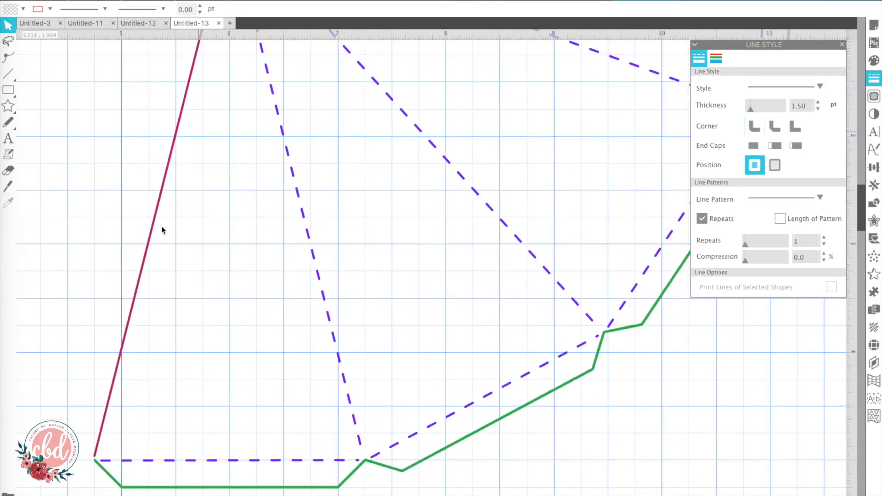
{"action": "scroll", "coordinate": [161, 229], "scroll_direction": "down", "scroll_amount": 3}
{"action": "scroll", "coordinate": [162, 229], "scroll_direction": "left", "scroll_amount": 1}
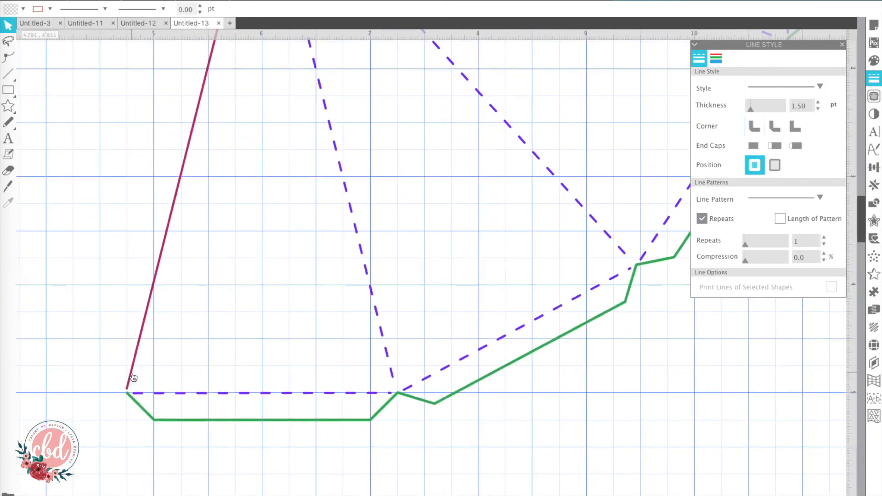
{"action": "left_click", "coordinate": [133, 377]}
{"action": "left_click", "coordinate": [129, 384]}
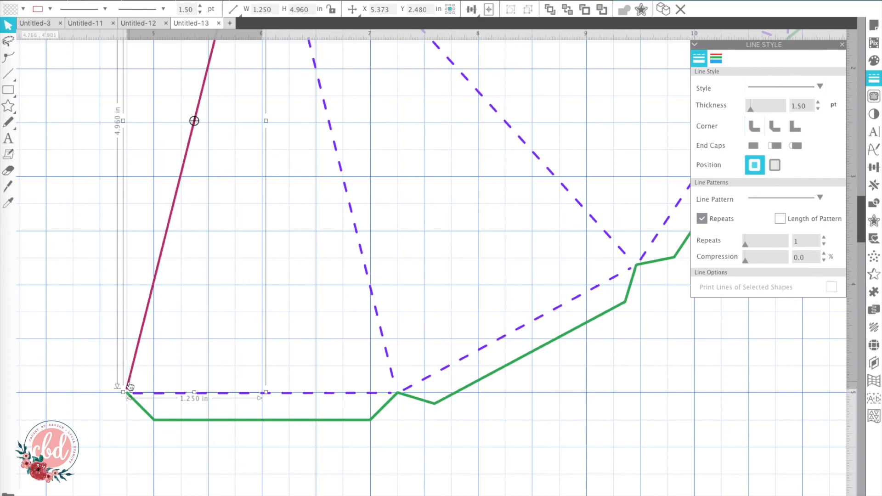
{"action": "double_click", "coordinate": [128, 389]}
{"action": "left_click_drag", "start_coordinate": [127, 389], "coordinate": [127, 392]}
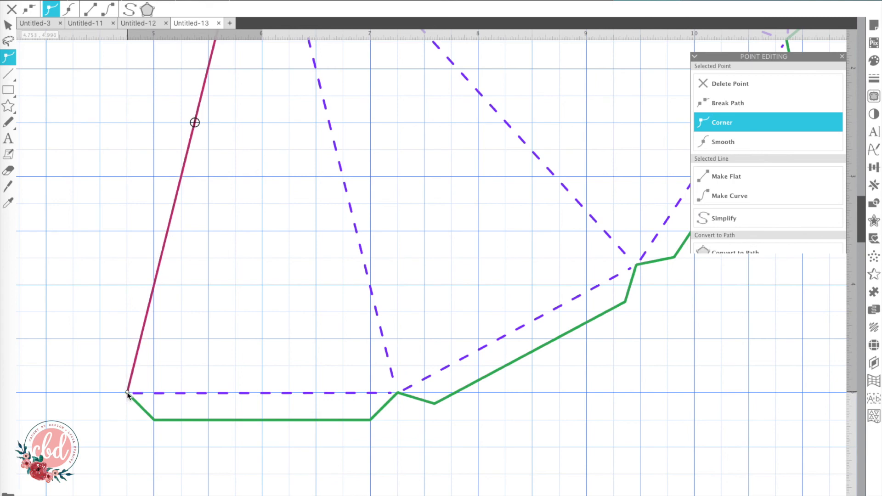
{"action": "left_click", "coordinate": [144, 414]}
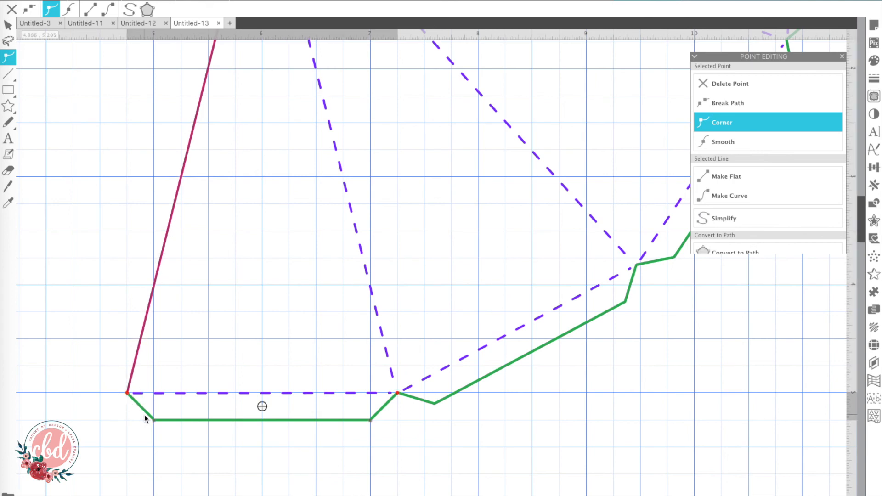
{"action": "left_click", "coordinate": [108, 386]}
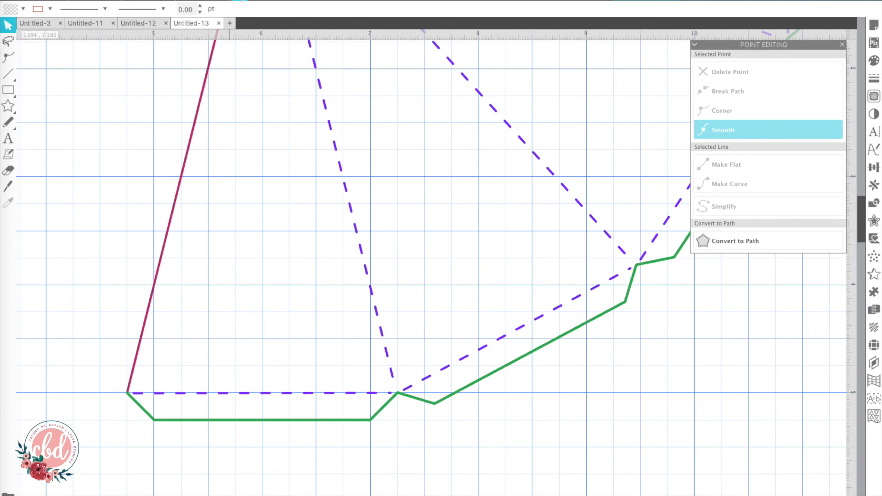
Select all the lines around the first triangle's base and set their line thickness to 0 pt
{"action": "scroll", "coordinate": [138, 191], "scroll_direction": "up", "scroll_amount": 1}
{"action": "scroll", "coordinate": [124, 214], "scroll_direction": "up", "scroll_amount": 2}
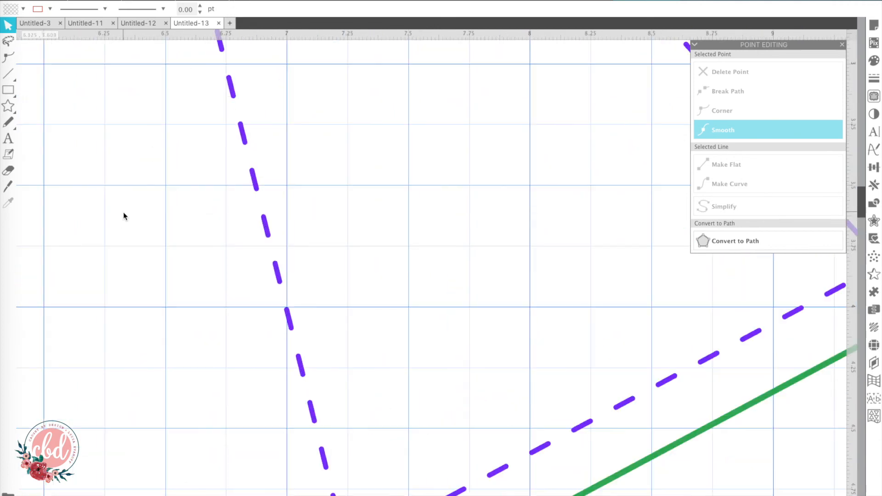
{"action": "scroll", "coordinate": [123, 215], "scroll_direction": "left", "scroll_amount": 3}
{"action": "scroll", "coordinate": [123, 215], "scroll_direction": "down", "scroll_amount": 1}
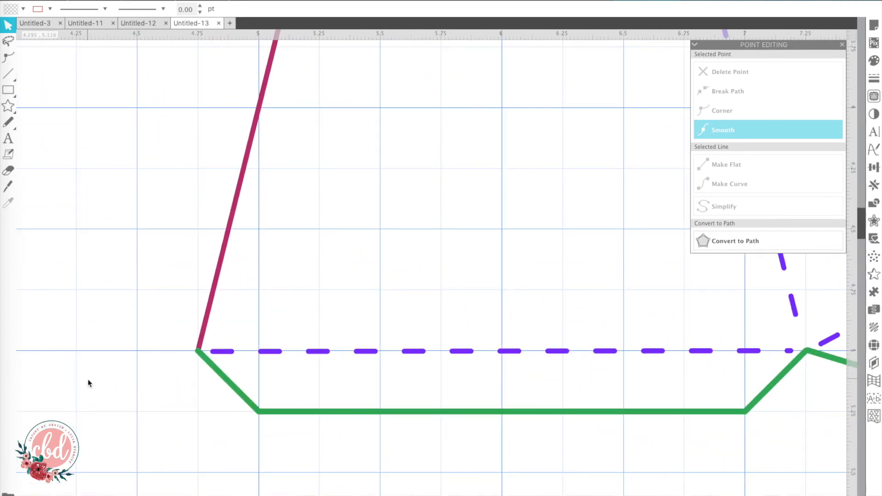
{"action": "left_click", "coordinate": [204, 359]}
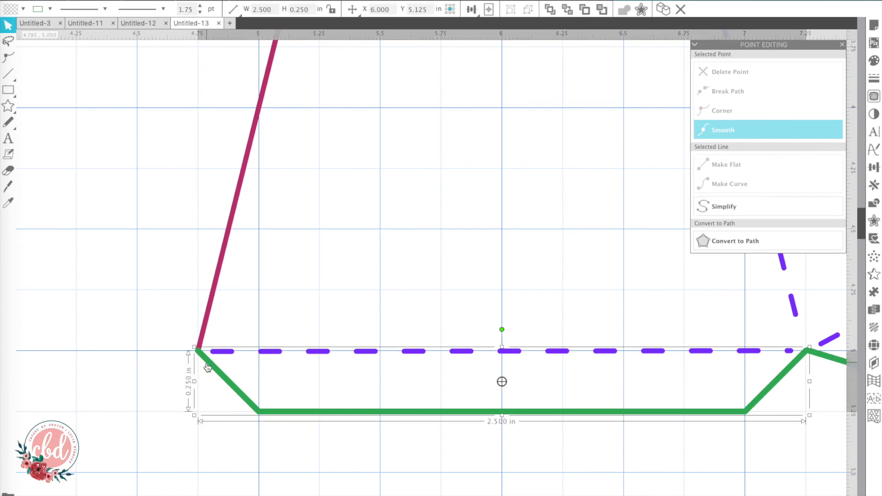
{"action": "left_click", "coordinate": [172, 258]}
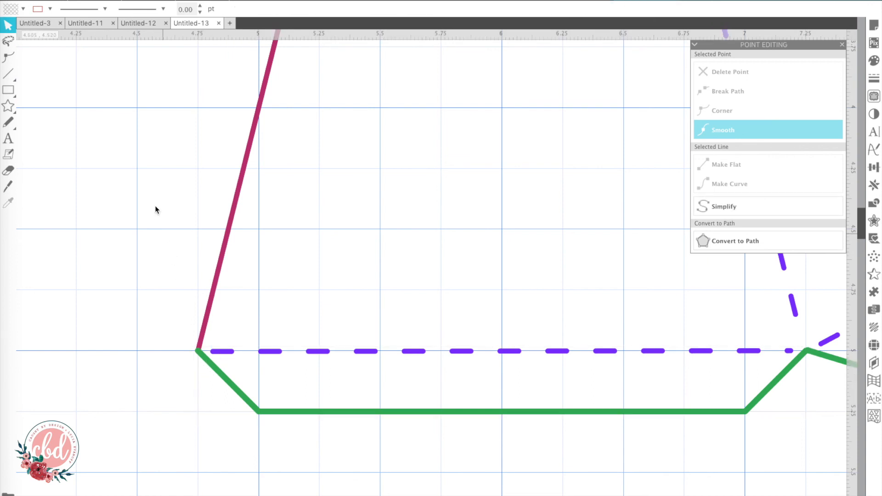
{"action": "left_click_drag", "start_coordinate": [150, 130], "coordinate": [865, 466]}
{"action": "left_click", "coordinate": [164, 11]}
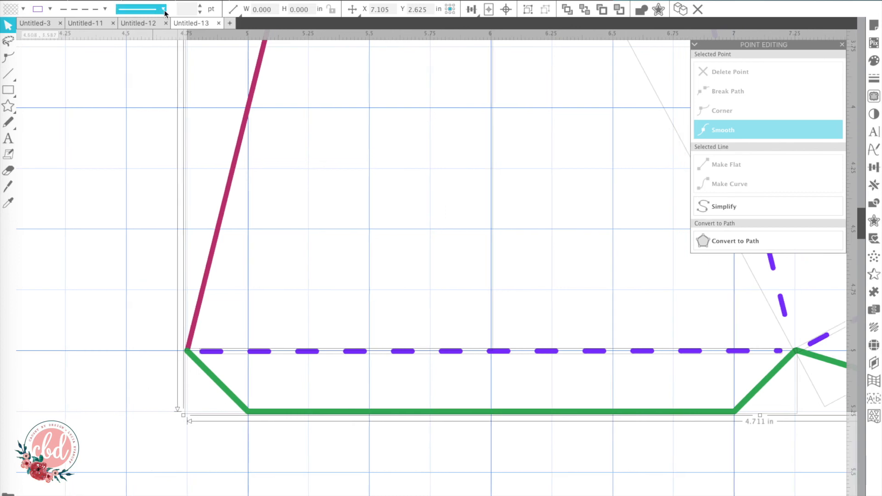
{"action": "left_click", "coordinate": [201, 12]}
{"action": "left_click_drag", "start_coordinate": [195, 9], "coordinate": [155, 6]}
{"action": "type", "text": "0"}
{"action": "key", "text": "Return"}
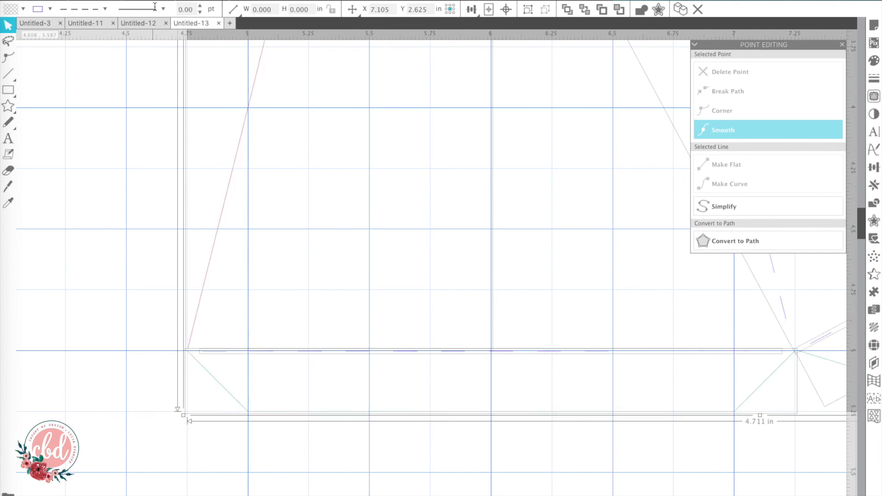
{"action": "left_click", "coordinate": [91, 299]}
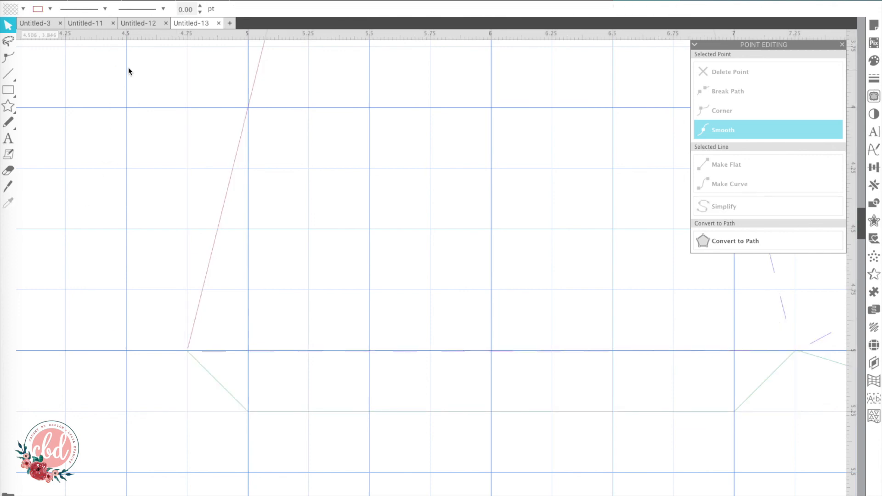
Move the lower endpoint of the thin dark pink edge onto the outer corner point of the first glue tab
{"action": "left_click", "coordinate": [237, 1]}
{"action": "left_click", "coordinate": [236, 1]}
{"action": "scroll", "coordinate": [167, 150], "scroll_direction": "left", "scroll_amount": 5}
{"action": "scroll", "coordinate": [167, 149], "scroll_direction": "down", "scroll_amount": 2}
{"action": "scroll", "coordinate": [165, 145], "scroll_direction": "left", "scroll_amount": 5}
{"action": "scroll", "coordinate": [165, 145], "scroll_direction": "down", "scroll_amount": 1}
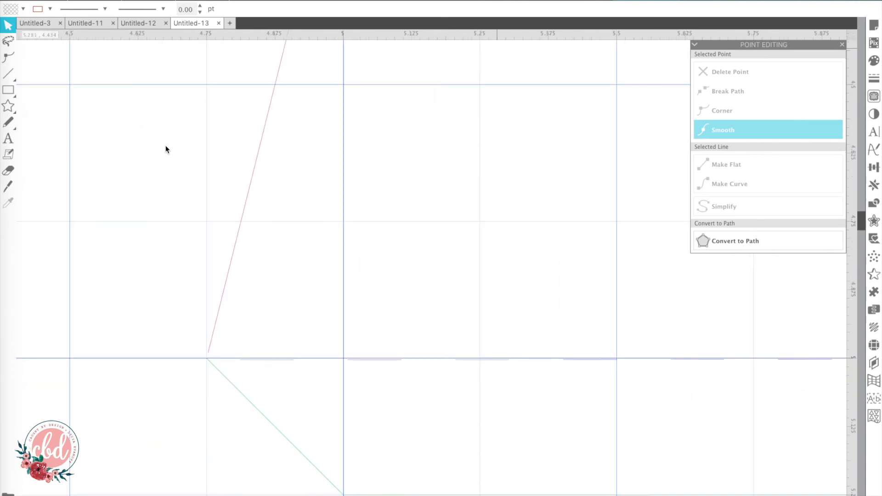
{"action": "left_click", "coordinate": [212, 368]}
{"action": "left_click", "coordinate": [210, 345]}
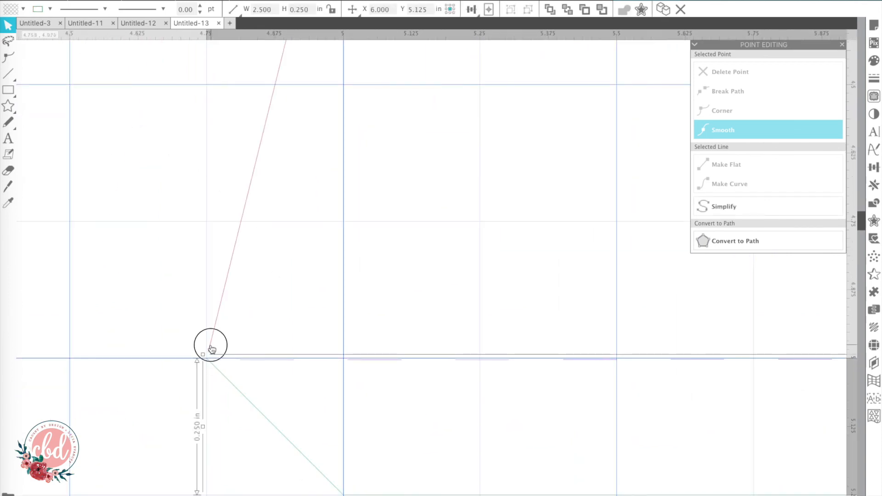
{"action": "double_click", "coordinate": [211, 346]}
{"action": "left_click_drag", "start_coordinate": [209, 354], "coordinate": [207, 359]}
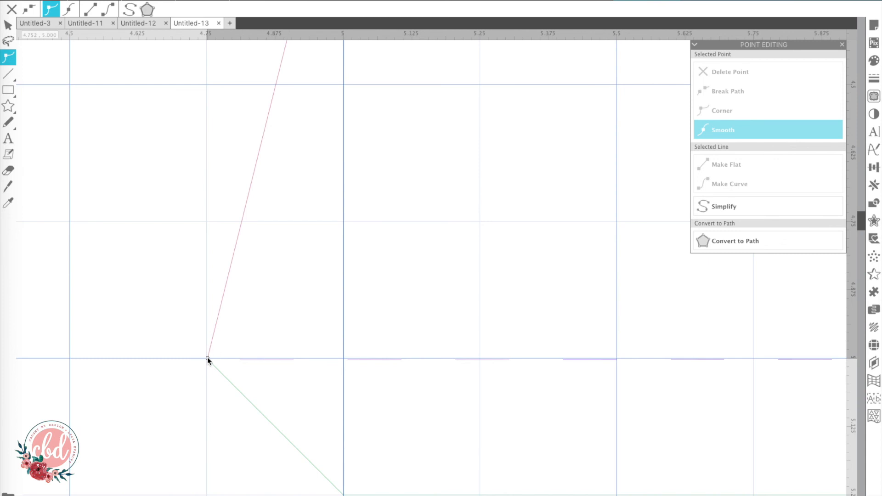
{"action": "left_click", "coordinate": [206, 387]}
{"action": "left_click", "coordinate": [208, 354]}
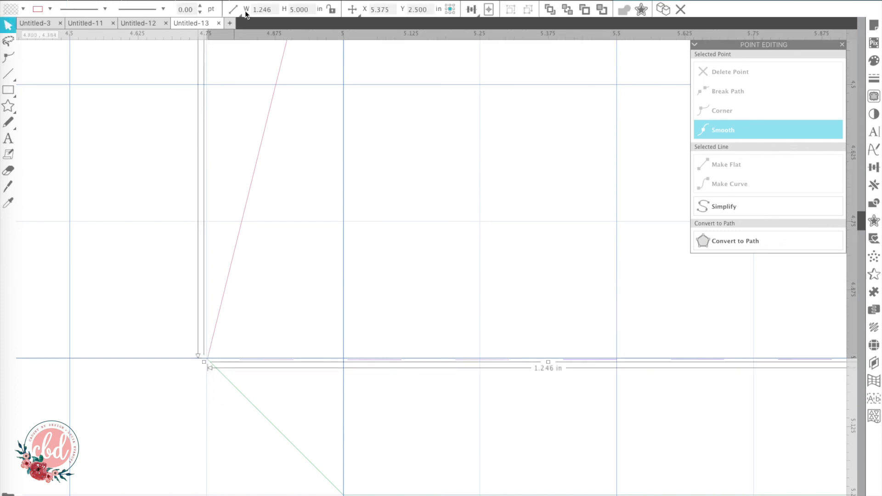
Examine how the thin dark pink edge, dashed fold lines and glue tabs meet across the first two triangles
{"action": "left_click", "coordinate": [255, 1]}
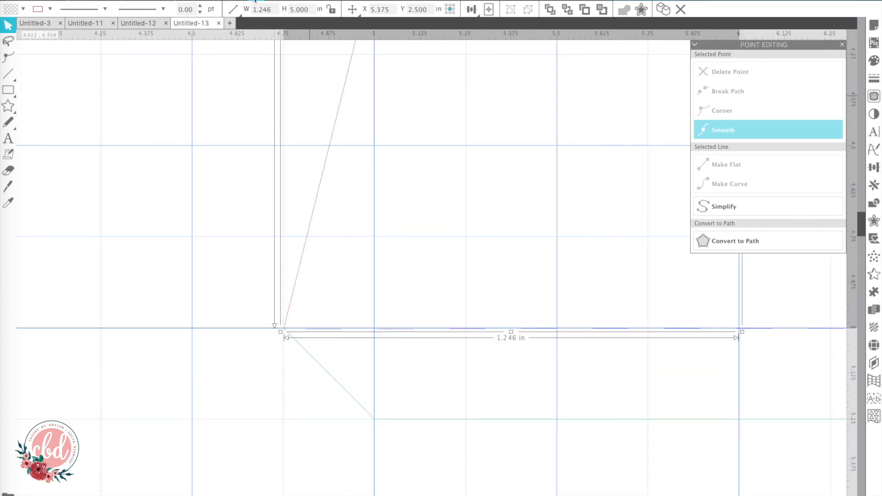
{"action": "left_click", "coordinate": [255, 1]}
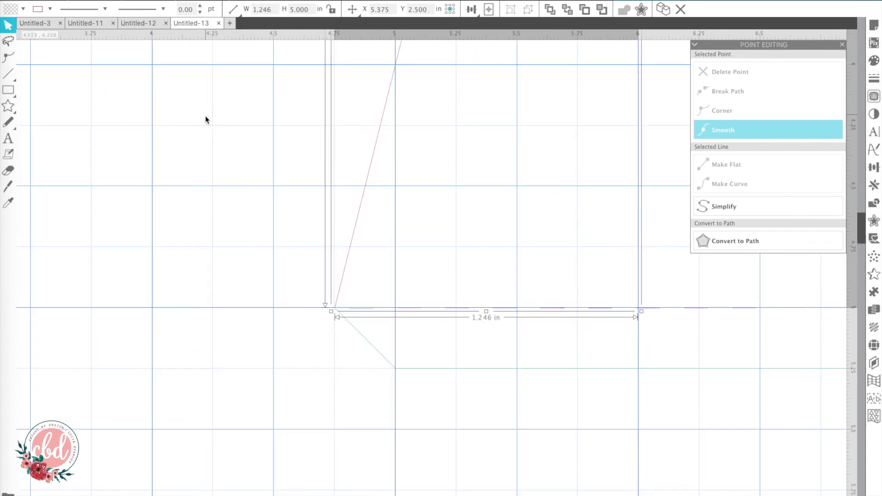
{"action": "left_click", "coordinate": [231, 296]}
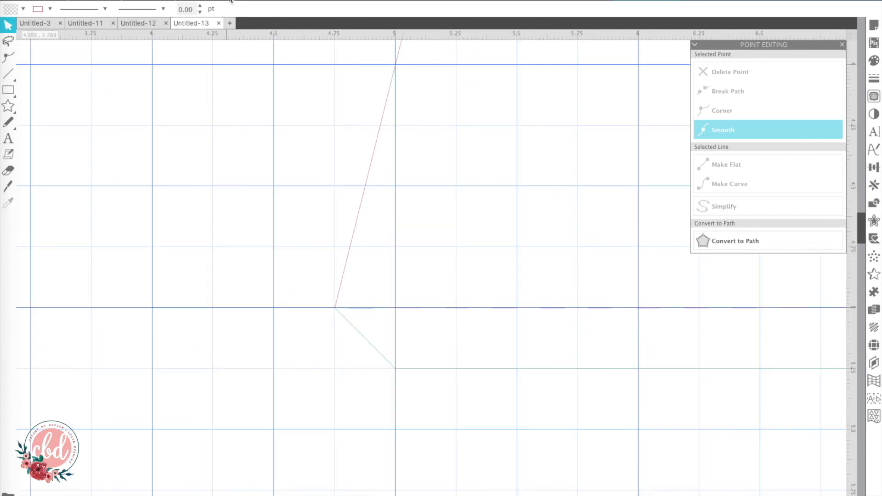
{"action": "left_click", "coordinate": [257, 1]}
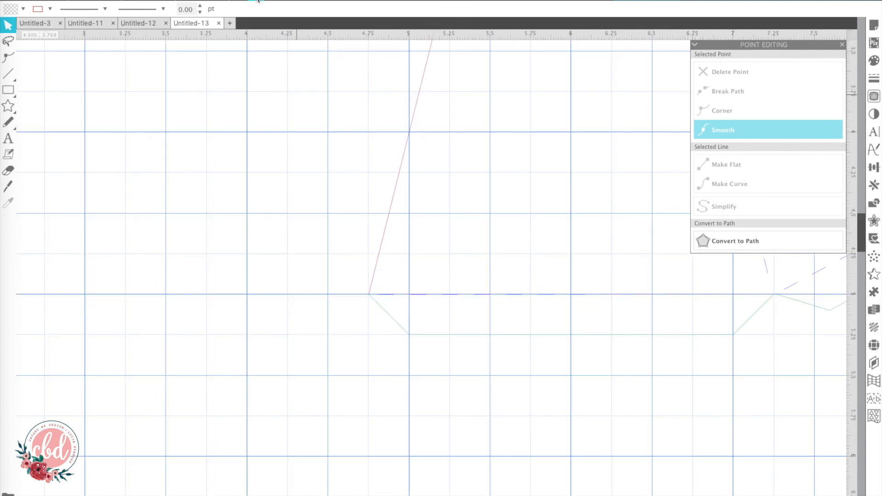
{"action": "left_click", "coordinate": [256, 1]}
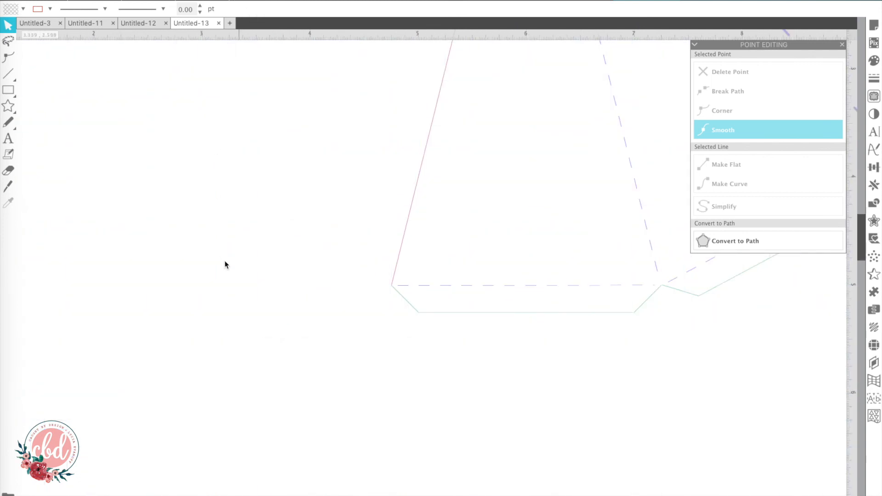
{"action": "scroll", "coordinate": [225, 264], "scroll_direction": "right", "scroll_amount": 3}
{"action": "scroll", "coordinate": [224, 265], "scroll_direction": "up", "scroll_amount": 2}
{"action": "scroll", "coordinate": [225, 265], "scroll_direction": "right", "scroll_amount": 1}
{"action": "scroll", "coordinate": [225, 264], "scroll_direction": "up", "scroll_amount": 1}
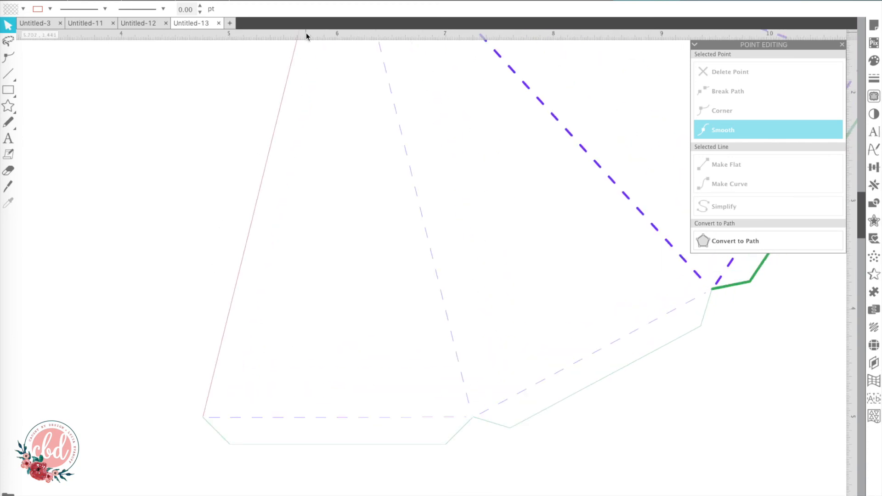
Fine-tune the dark pink edge's lower endpoint so it sits exactly on the glue tab's outer corner
{"action": "left_click", "coordinate": [242, 0]}
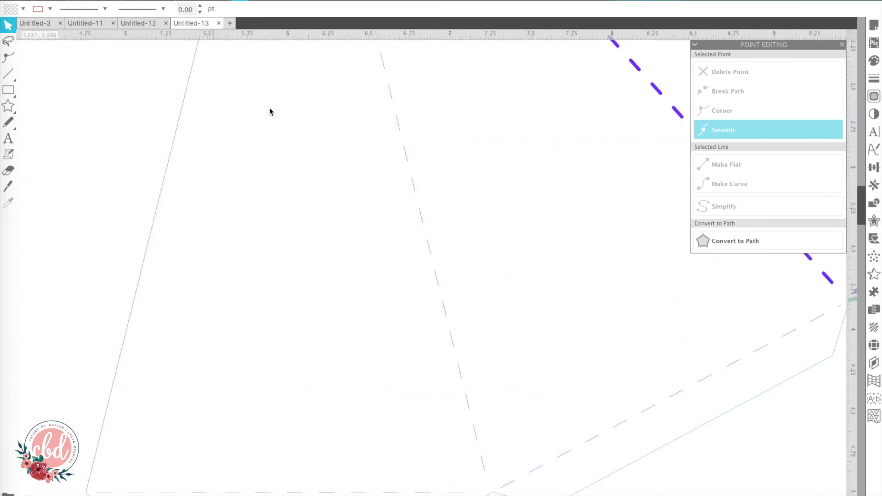
{"action": "scroll", "coordinate": [272, 160], "scroll_direction": "down", "scroll_amount": 3}
{"action": "scroll", "coordinate": [272, 161], "scroll_direction": "left", "scroll_amount": 4}
{"action": "scroll", "coordinate": [271, 162], "scroll_direction": "down", "scroll_amount": 2}
{"action": "scroll", "coordinate": [272, 162], "scroll_direction": "left", "scroll_amount": 3}
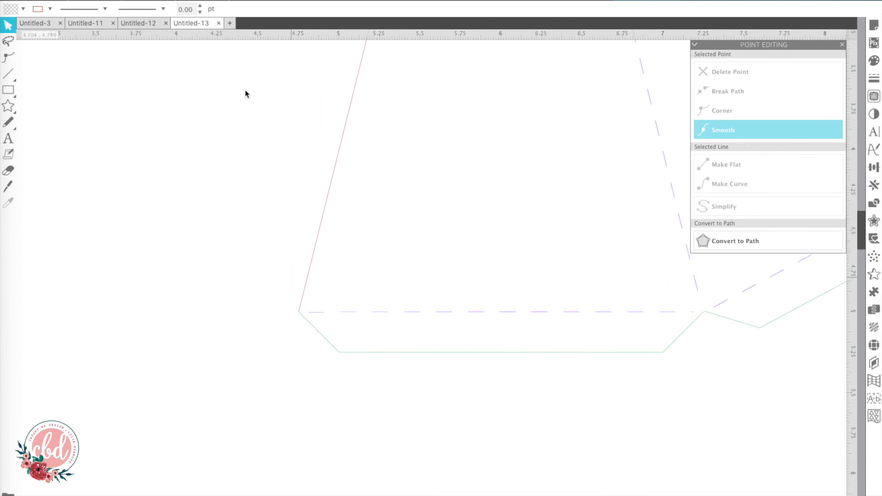
{"action": "left_click", "coordinate": [241, 1]}
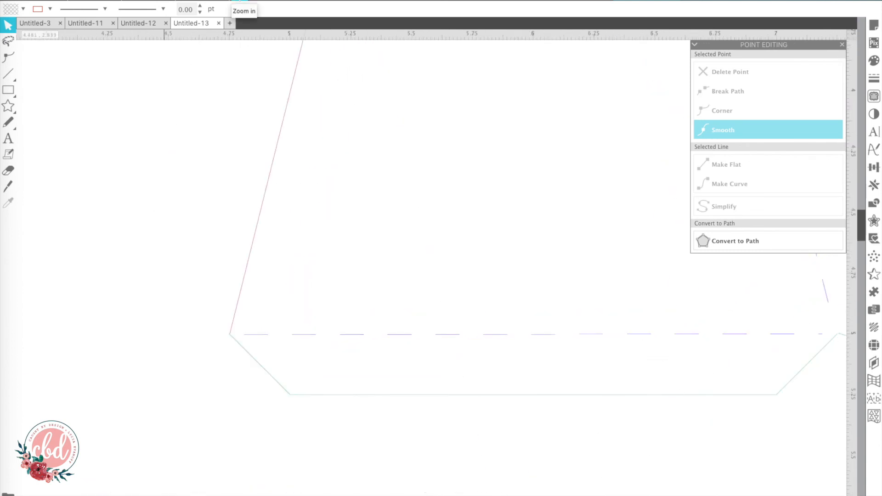
{"action": "left_click", "coordinate": [239, 1]}
{"action": "scroll", "coordinate": [173, 187], "scroll_direction": "down", "scroll_amount": 5}
{"action": "scroll", "coordinate": [173, 186], "scroll_direction": "left", "scroll_amount": 8}
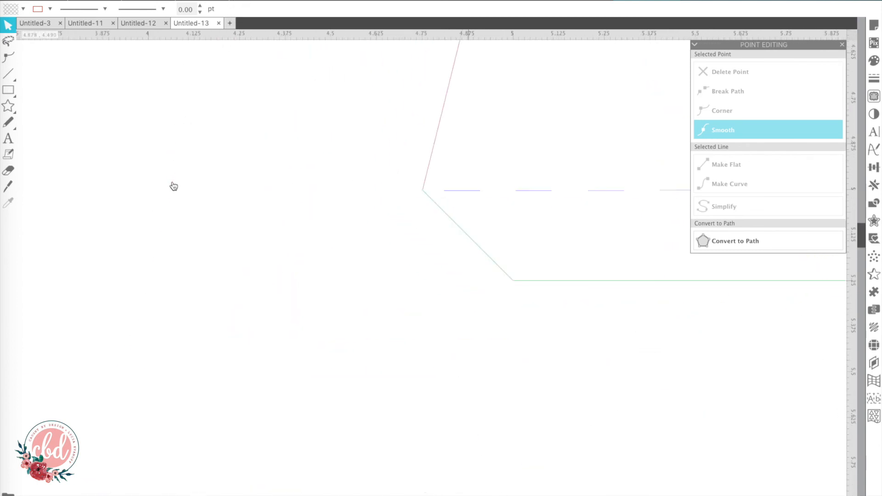
{"action": "left_click", "coordinate": [431, 155]}
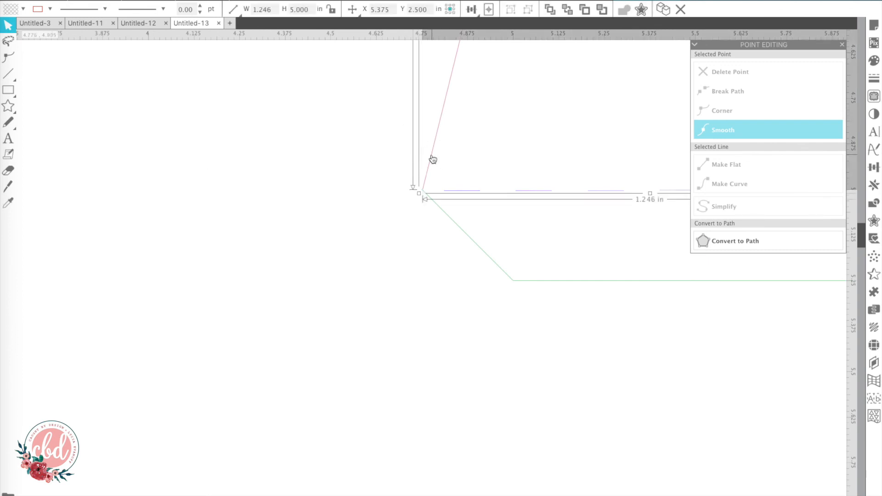
{"action": "double_click", "coordinate": [426, 184]}
{"action": "left_click", "coordinate": [420, 191]}
{"action": "left_click_drag", "start_coordinate": [420, 191], "coordinate": [422, 189]}
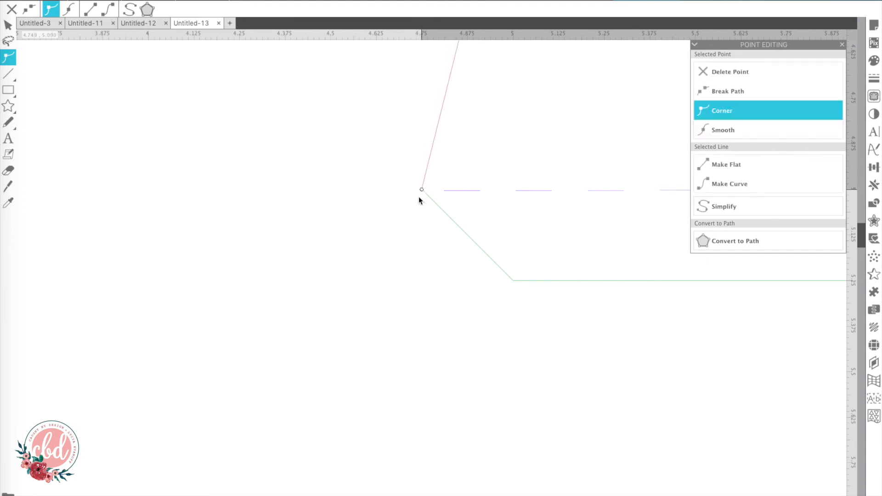
{"action": "left_click", "coordinate": [411, 212]}
{"action": "left_click", "coordinate": [425, 176]}
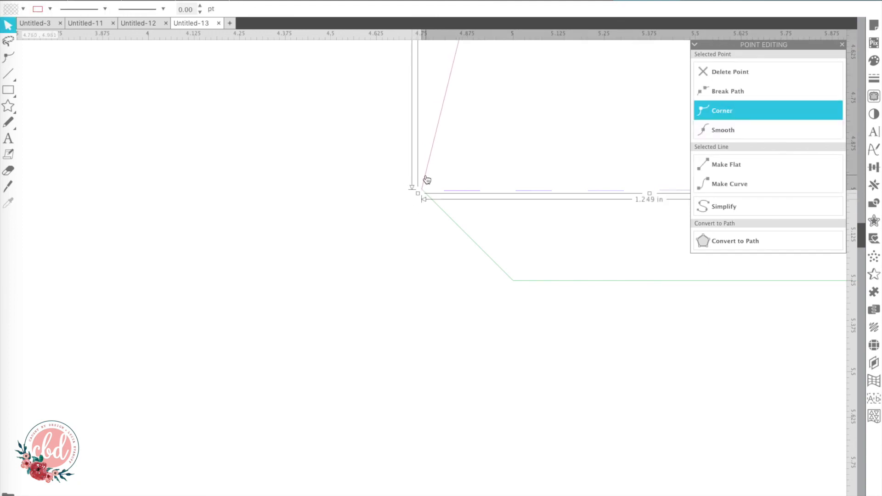
Combine the dark pink edge and the first green glue tab into one dark pink cut outline
{"action": "left_click", "coordinate": [457, 228]}
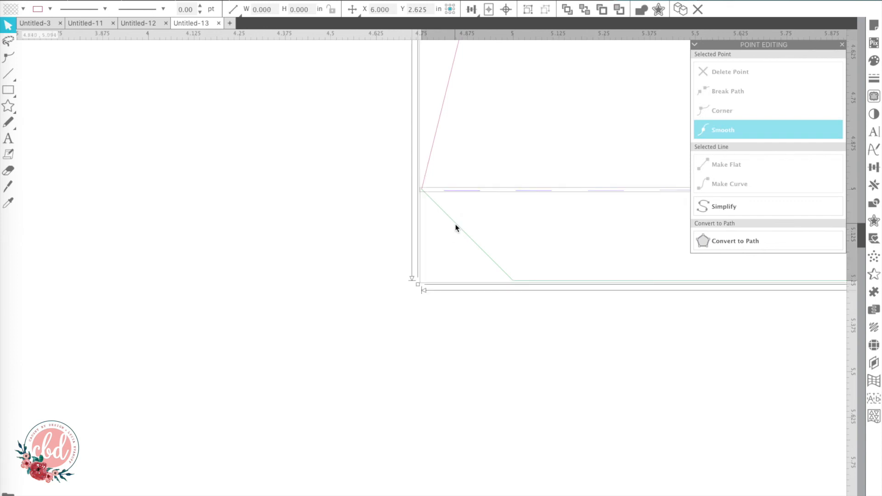
{"action": "right_click", "coordinate": [455, 228]}
{"action": "left_click", "coordinate": [474, 415]}
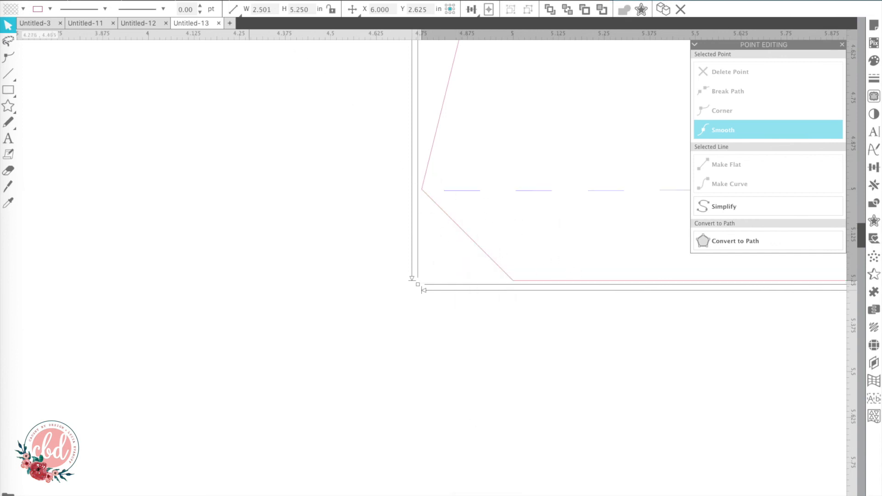
Try moving the corner point where the edge and glue tab join, and undo the move
{"action": "left_click", "coordinate": [255, 1]}
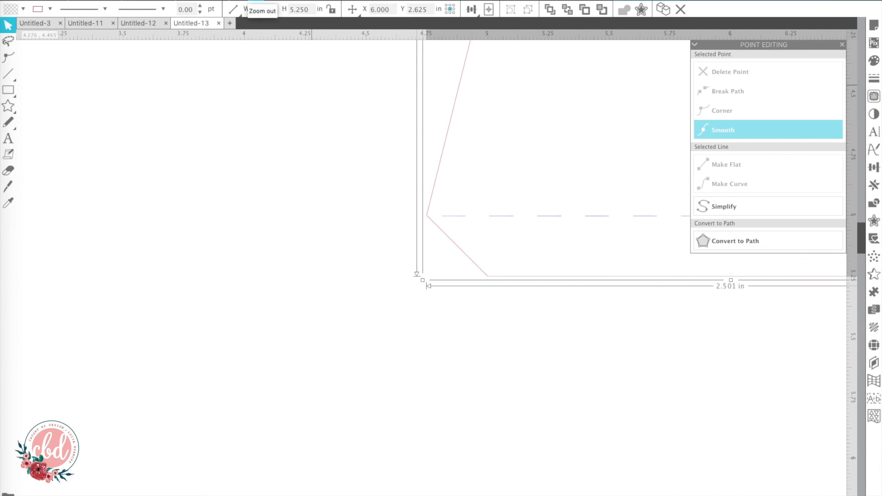
{"action": "left_click", "coordinate": [284, 242]}
{"action": "left_click", "coordinate": [455, 250]}
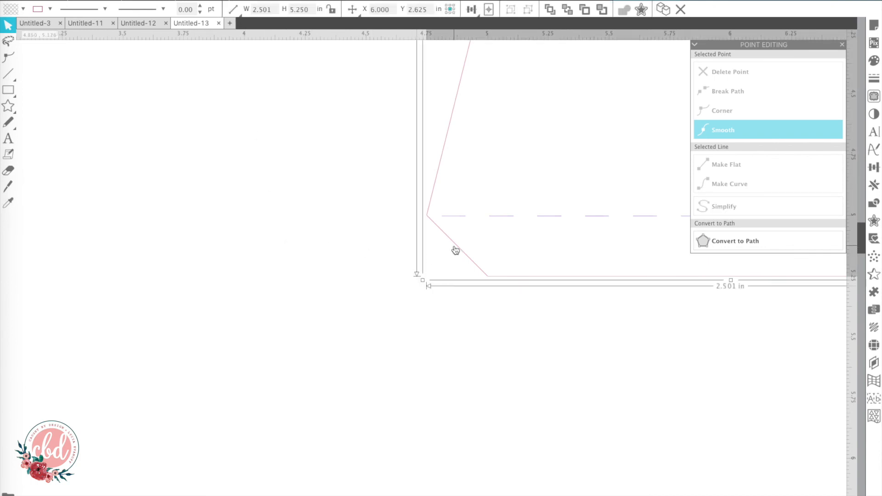
{"action": "left_click", "coordinate": [457, 247]}
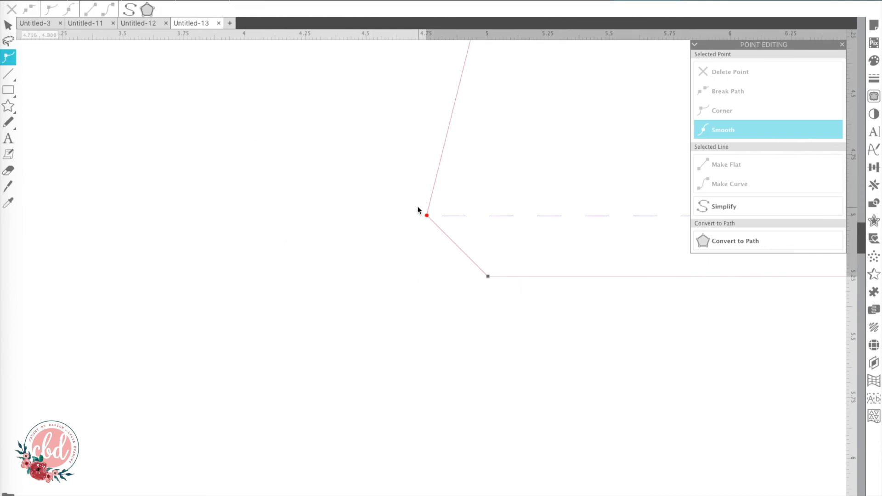
{"action": "left_click_drag", "start_coordinate": [427, 219], "coordinate": [430, 222]}
{"action": "key", "text": "super+z"}
{"action": "left_click", "coordinate": [423, 222]}
Nudge the combined outline's joint point slightly to align it with the glue tab's outer corner, making the outline 2.500 in wide
{"action": "left_click", "coordinate": [428, 218]}
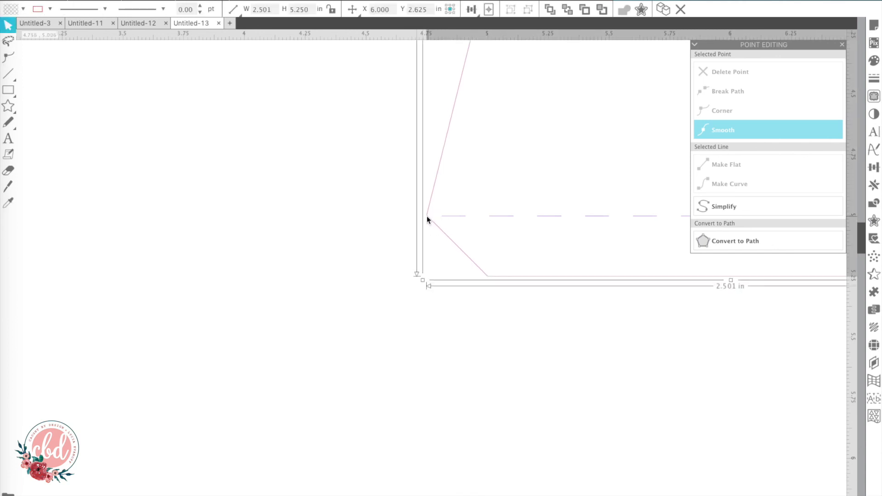
{"action": "double_click", "coordinate": [428, 217]}
{"action": "left_click", "coordinate": [428, 216]}
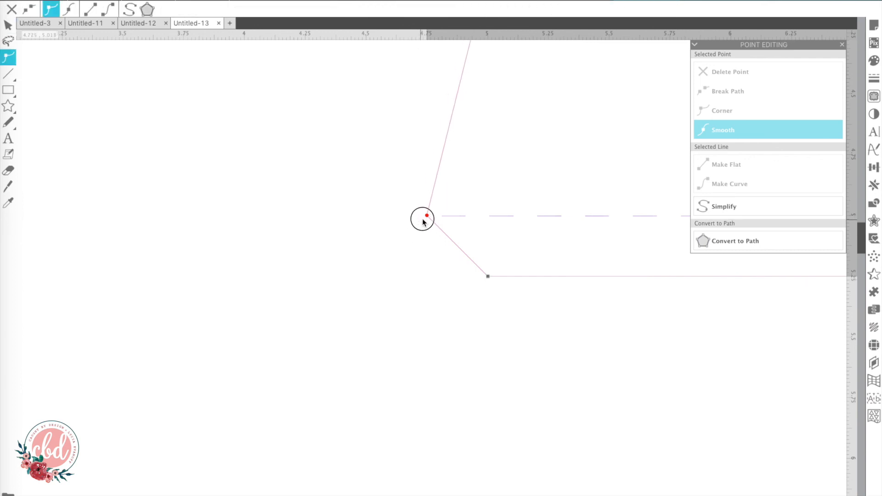
{"action": "mouse_move", "coordinate": [425, 215]}
{"action": "left_mouse_down"}
{"action": "mouse_move", "coordinate": [395, 207]}
{"action": "mouse_move", "coordinate": [424, 217]}
{"action": "left_mouse_up"}
{"action": "left_click", "coordinate": [426, 237]}
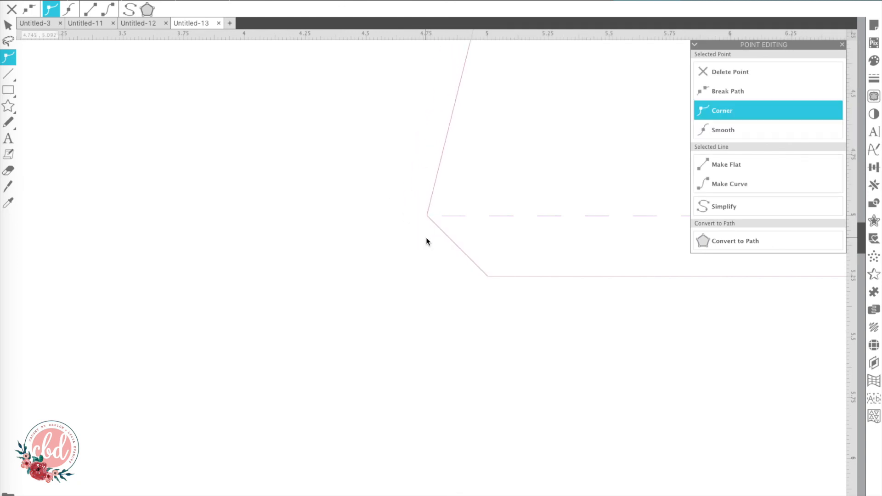
{"action": "left_click", "coordinate": [452, 244]}
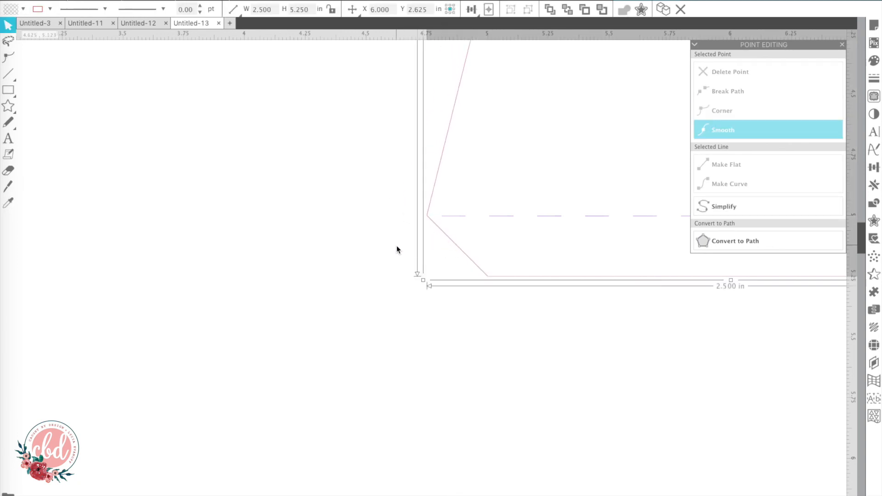
{"action": "scroll", "coordinate": [398, 249], "scroll_direction": "right", "scroll_amount": 5}
{"action": "scroll", "coordinate": [386, 239], "scroll_direction": "right", "scroll_amount": 4}
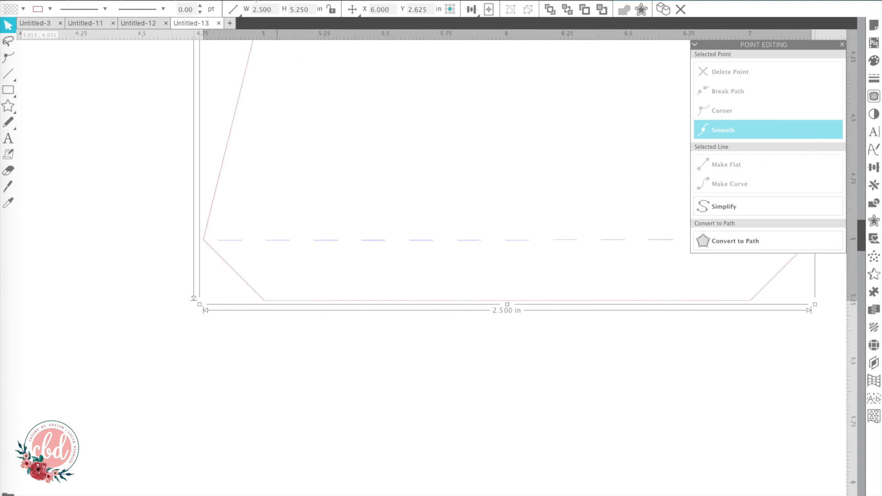
{"action": "left_click", "coordinate": [256, 1]}
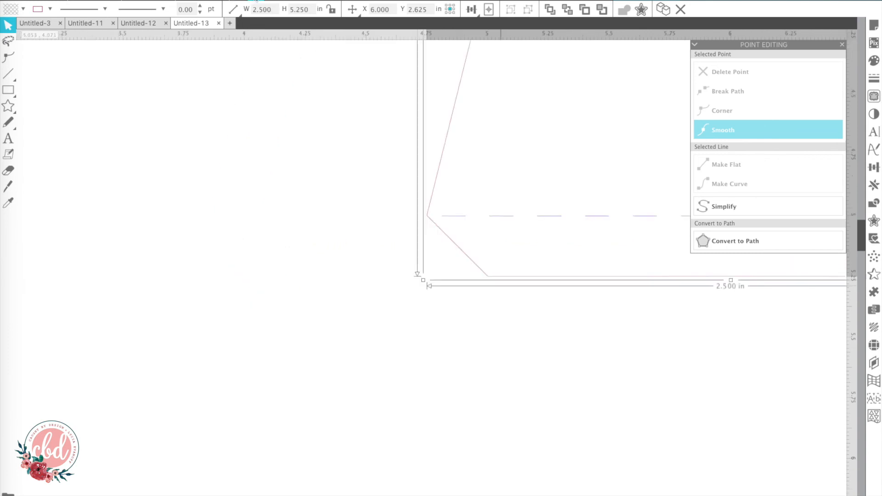
Deselect the combined dark pink outline and examine the whole cone template
{"action": "left_click", "coordinate": [256, 2]}
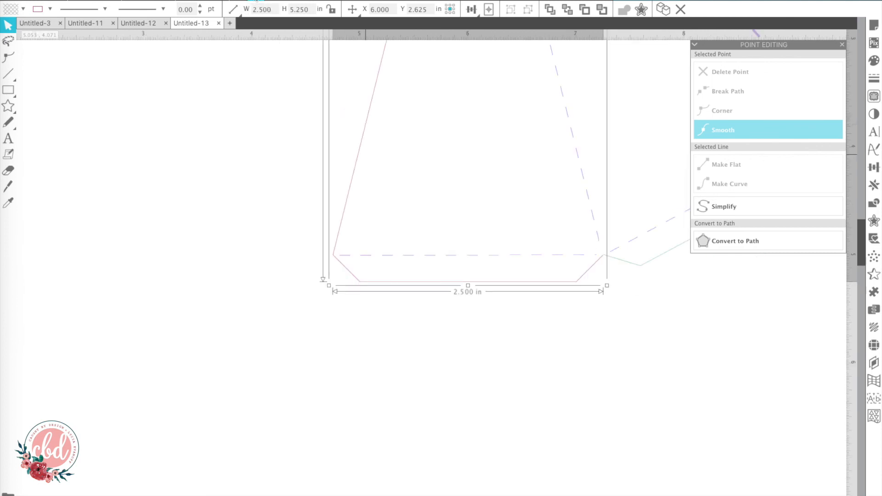
{"action": "scroll", "coordinate": [183, 105], "scroll_direction": "right", "scroll_amount": 4}
{"action": "scroll", "coordinate": [183, 104], "scroll_direction": "up", "scroll_amount": 4}
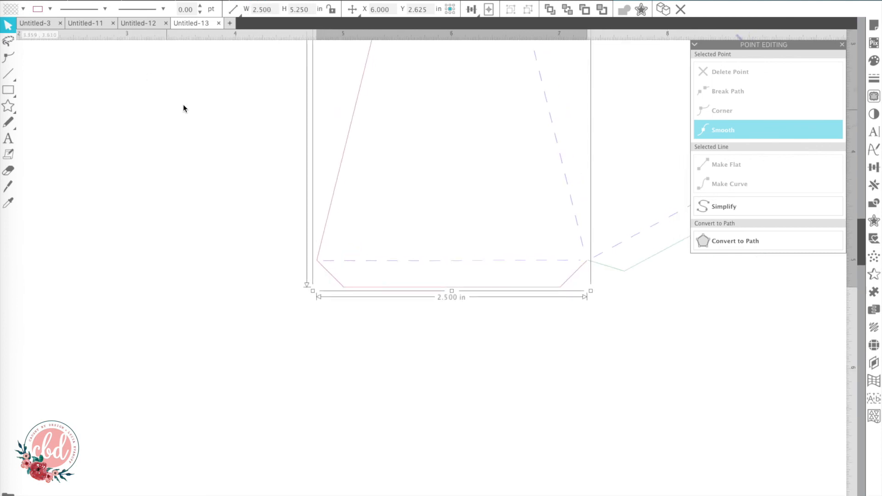
{"action": "scroll", "coordinate": [183, 104], "scroll_direction": "right", "scroll_amount": 6}
{"action": "scroll", "coordinate": [183, 104], "scroll_direction": "up", "scroll_amount": 8}
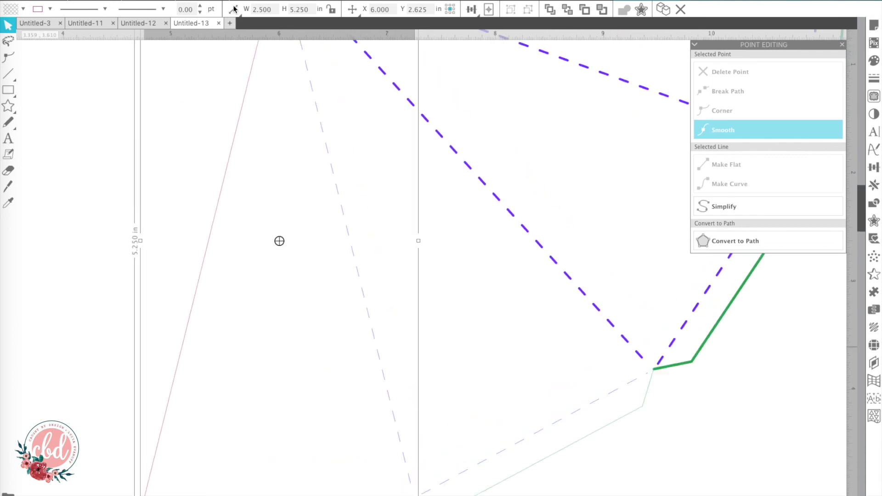
{"action": "left_click", "coordinate": [256, 1]}
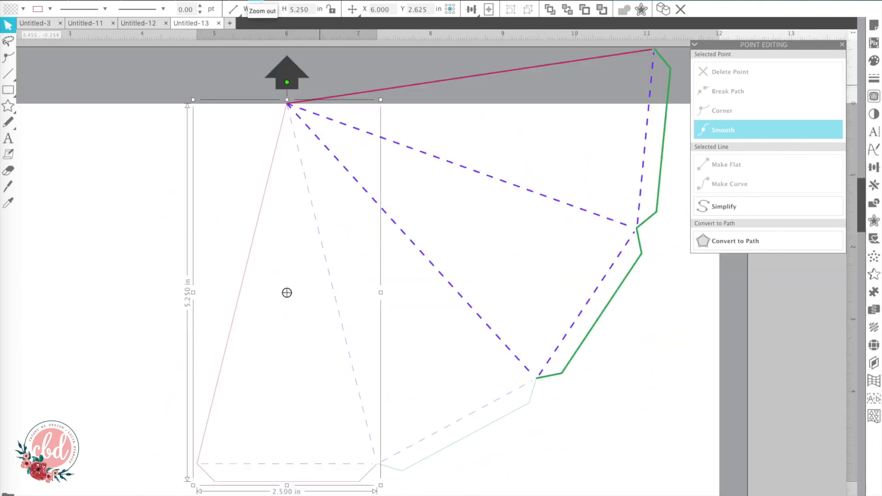
{"action": "left_click", "coordinate": [256, 1]}
{"action": "left_click", "coordinate": [522, 411]}
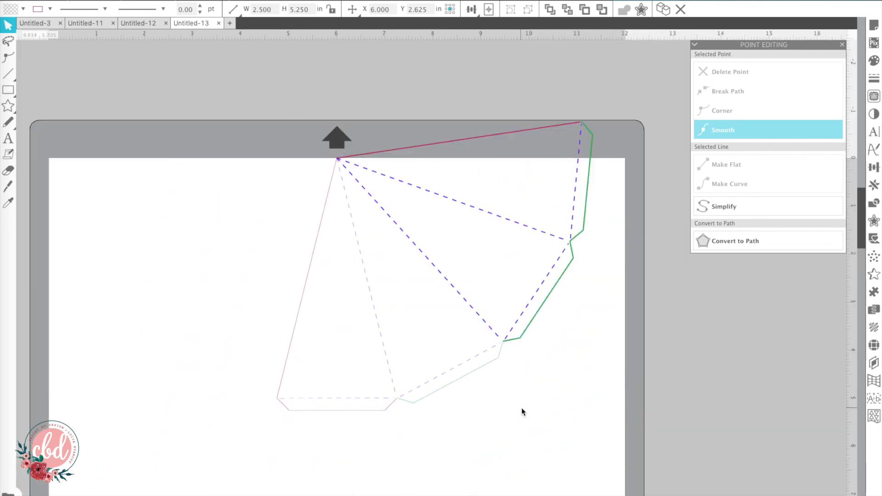
Nudge the end point of the dark pink outline toward the adjoining corner of the second green glue tab
{"action": "left_click", "coordinate": [238, 1]}
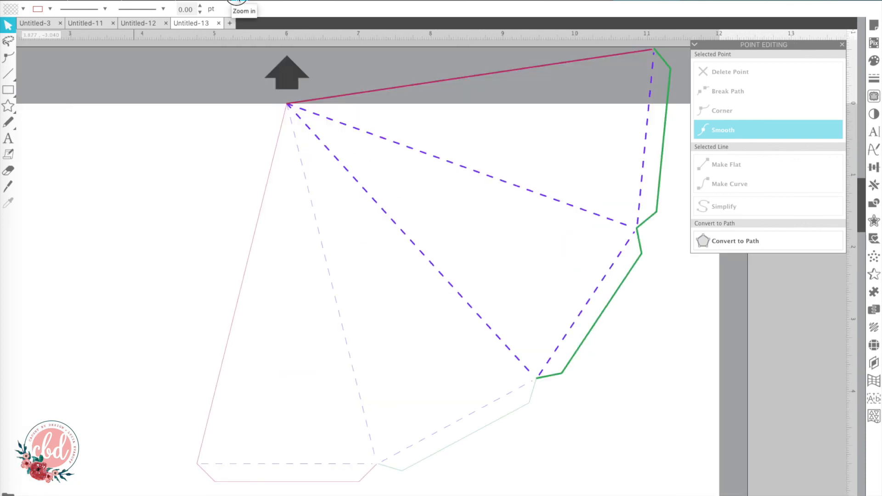
{"action": "left_click", "coordinate": [238, 0]}
{"action": "left_click", "coordinate": [237, 1]}
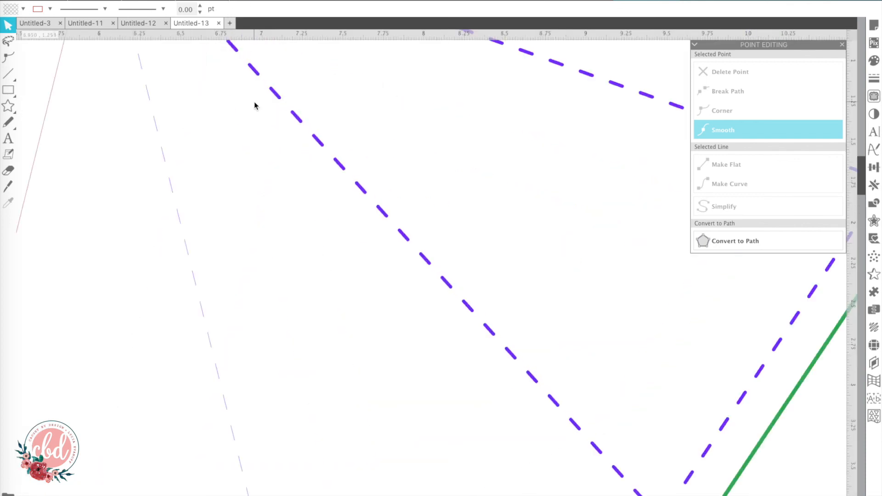
{"action": "scroll", "coordinate": [255, 104], "scroll_direction": "right", "scroll_amount": 3}
{"action": "scroll", "coordinate": [255, 105], "scroll_direction": "down", "scroll_amount": 4}
{"action": "scroll", "coordinate": [254, 105], "scroll_direction": "down", "scroll_amount": 4}
{"action": "scroll", "coordinate": [255, 105], "scroll_direction": "left", "scroll_amount": 4}
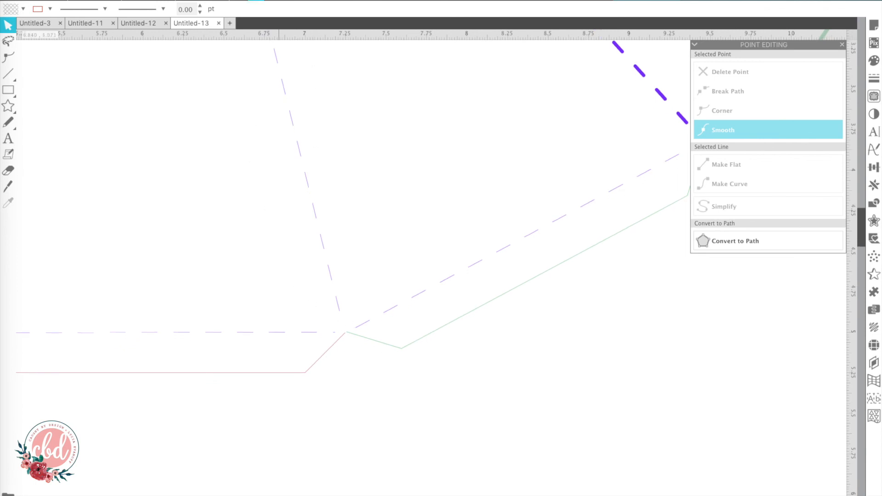
{"action": "left_click", "coordinate": [238, 1]}
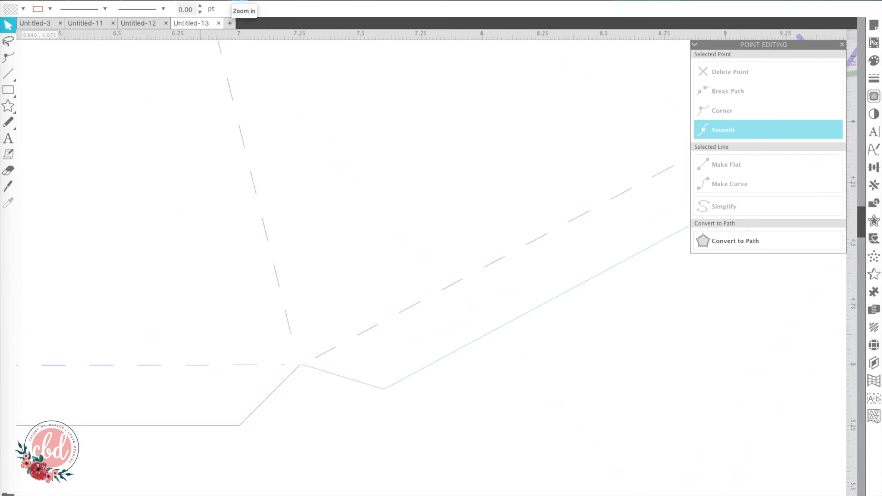
{"action": "left_click", "coordinate": [240, 1]}
{"action": "left_click", "coordinate": [241, 1]}
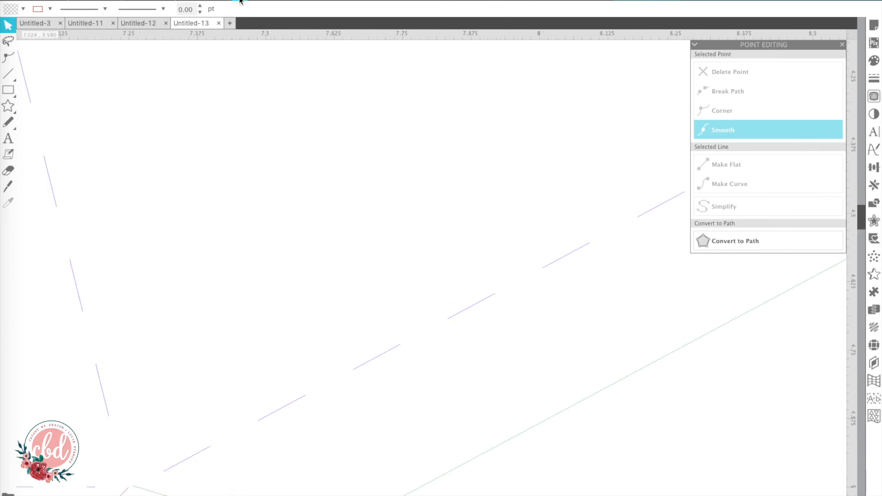
{"action": "scroll", "coordinate": [223, 122], "scroll_direction": "down", "scroll_amount": 4}
{"action": "scroll", "coordinate": [223, 122], "scroll_direction": "left", "scroll_amount": 3}
{"action": "scroll", "coordinate": [224, 124], "scroll_direction": "down", "scroll_amount": 2}
{"action": "scroll", "coordinate": [223, 125], "scroll_direction": "left", "scroll_amount": 4}
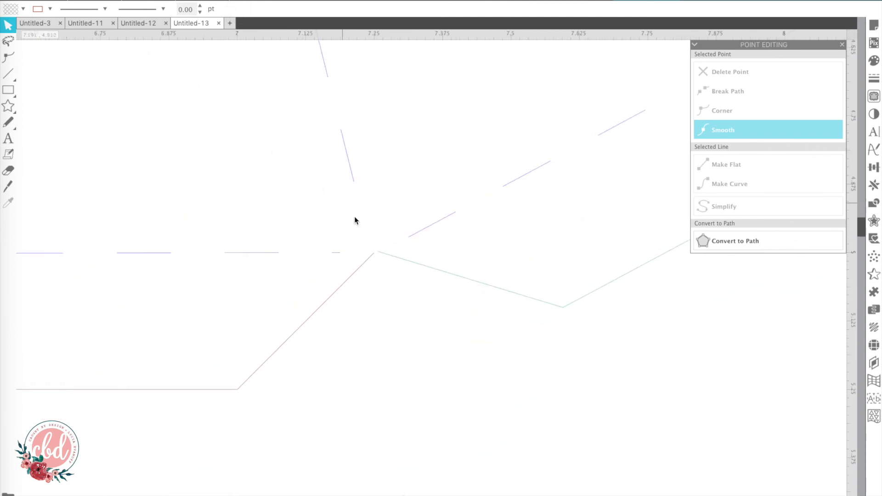
{"action": "left_click", "coordinate": [394, 258]}
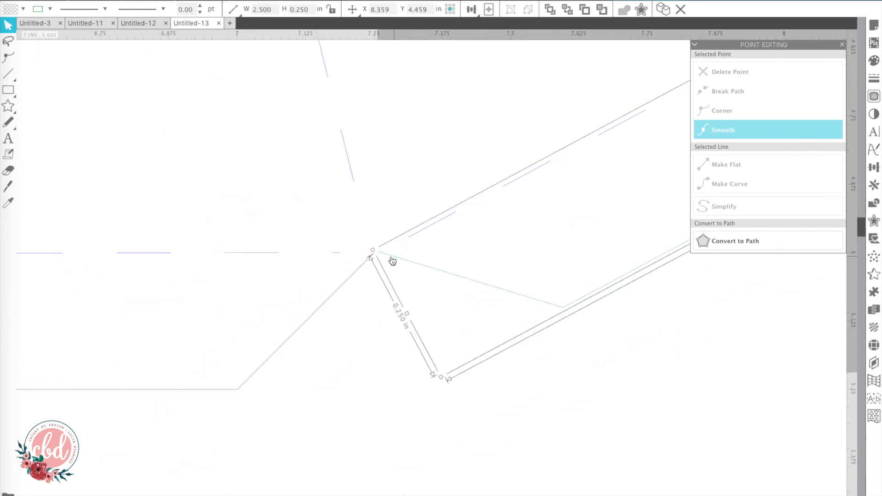
{"action": "double_click", "coordinate": [388, 258]}
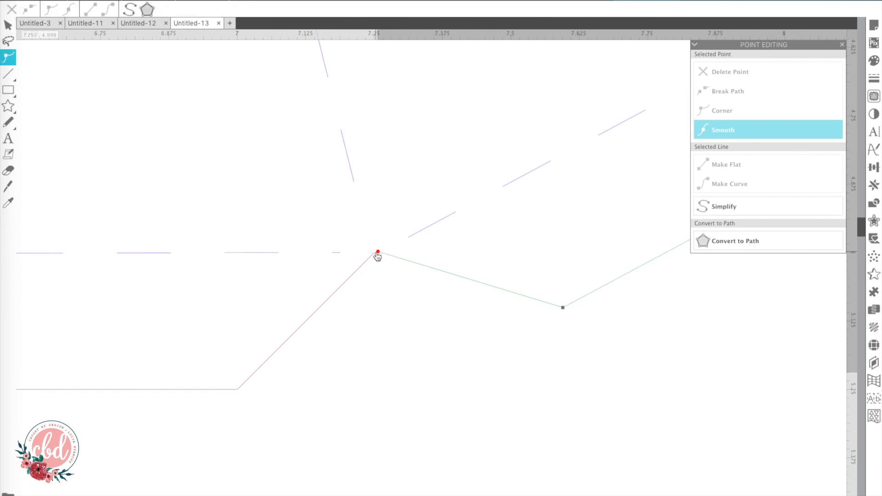
{"action": "left_click", "coordinate": [375, 253]}
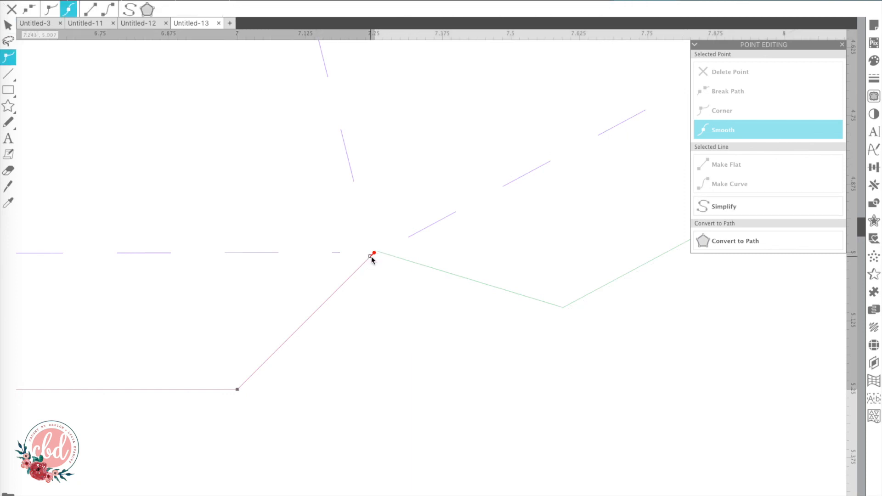
{"action": "left_click", "coordinate": [375, 253]}
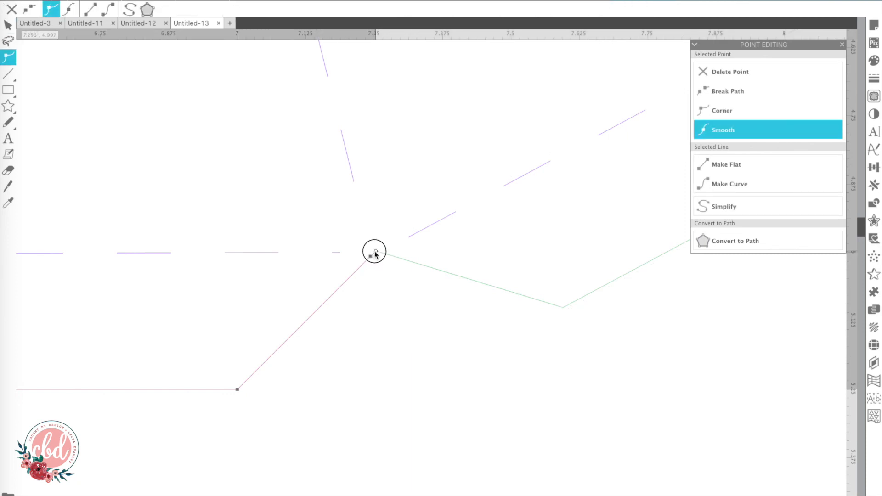
{"action": "left_click", "coordinate": [374, 270]}
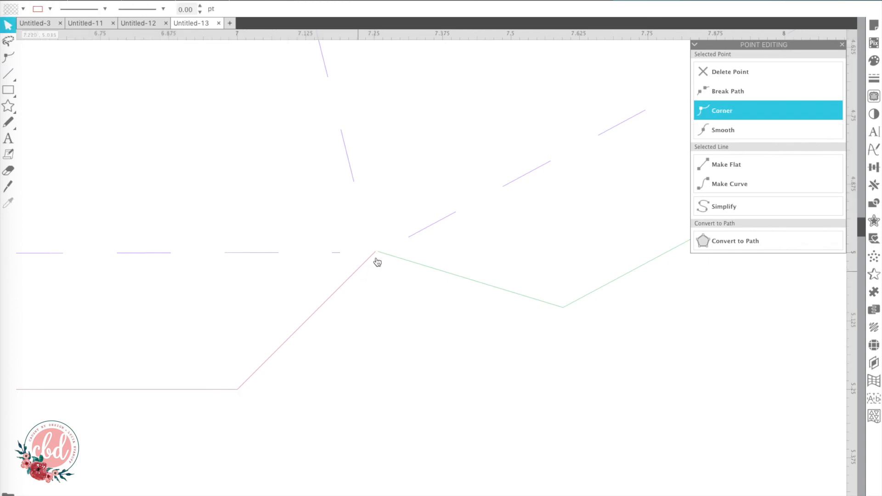
Move the second green glue tab's end point onto the dark pink outline's end point so the two meet
{"action": "left_click", "coordinate": [384, 255]}
{"action": "left_click", "coordinate": [385, 254]}
{"action": "left_click", "coordinate": [375, 251]}
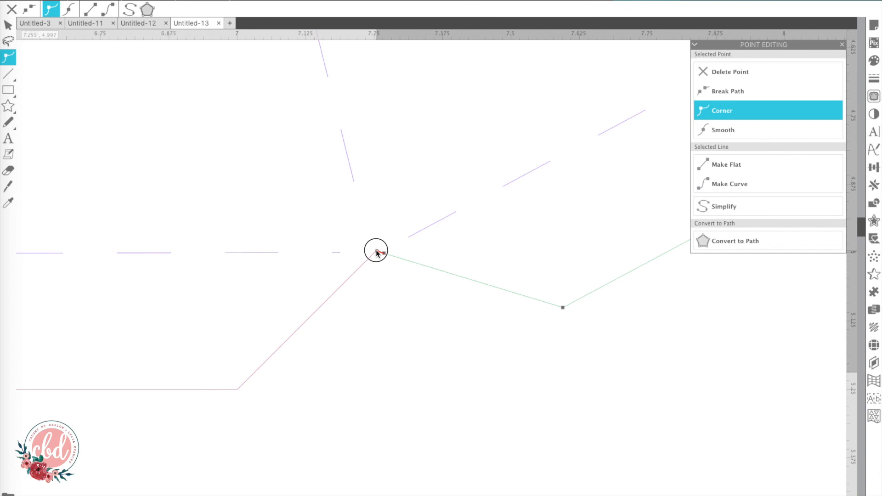
{"action": "left_click", "coordinate": [380, 288]}
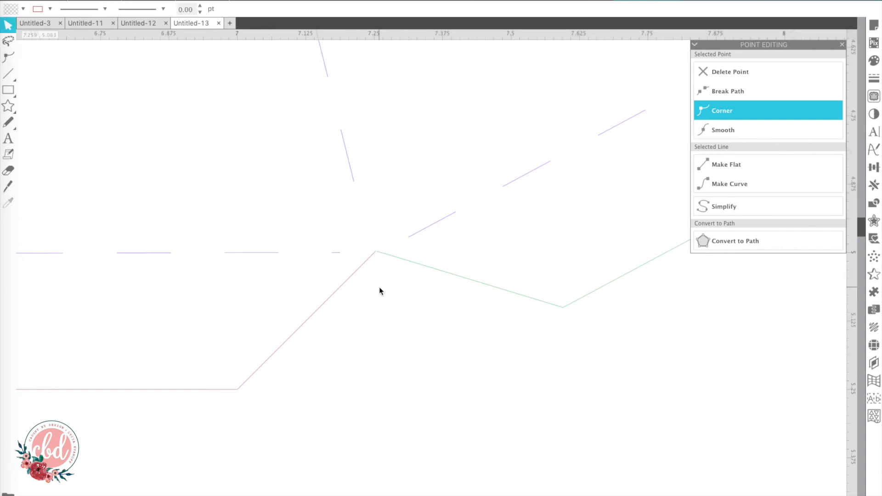
{"action": "left_click", "coordinate": [399, 258]}
{"action": "double_click", "coordinate": [398, 262]}
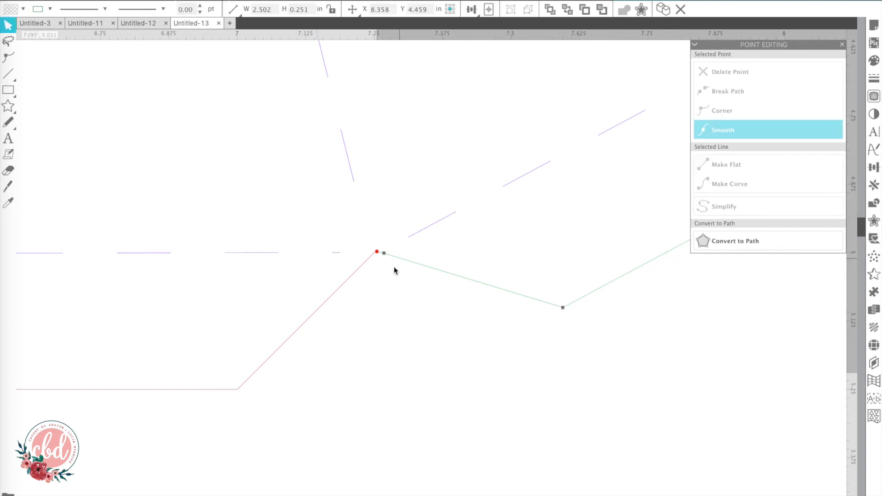
{"action": "left_click", "coordinate": [340, 289]}
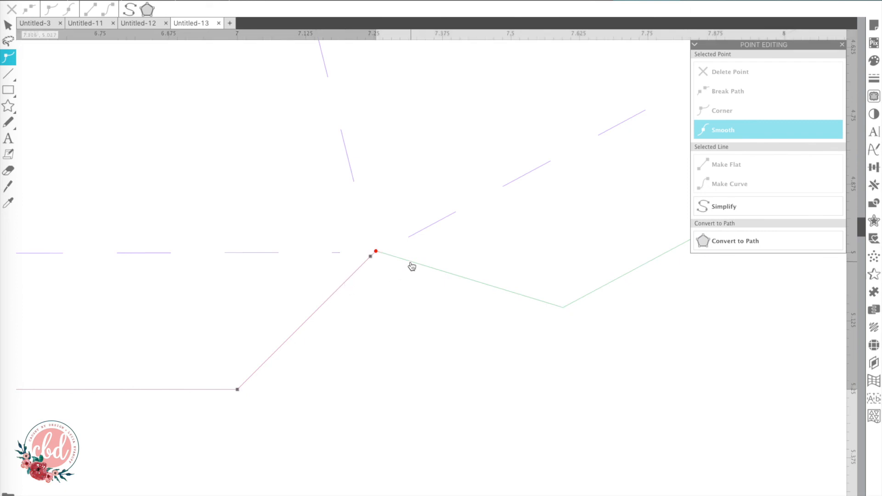
{"action": "left_click", "coordinate": [409, 286]}
Combine the dark pink outline and the second green glue tab into one compound path
{"action": "left_click", "coordinate": [330, 304]}
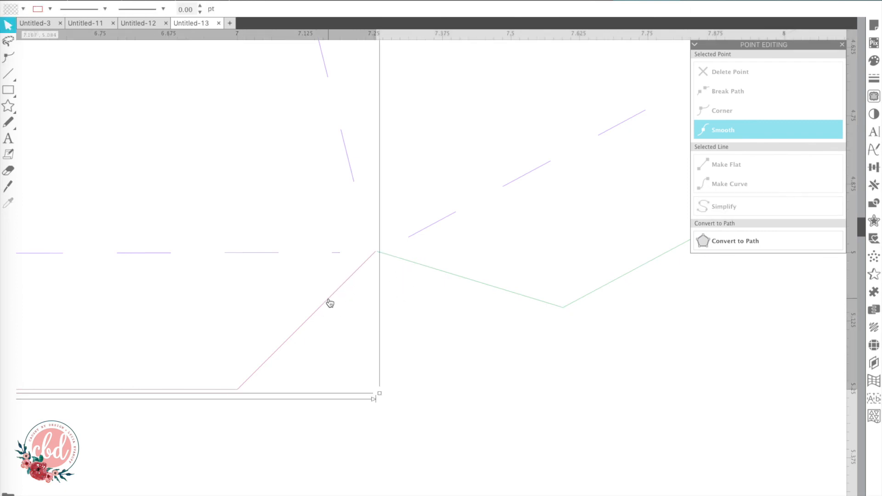
{"action": "left_click", "coordinate": [422, 267]}
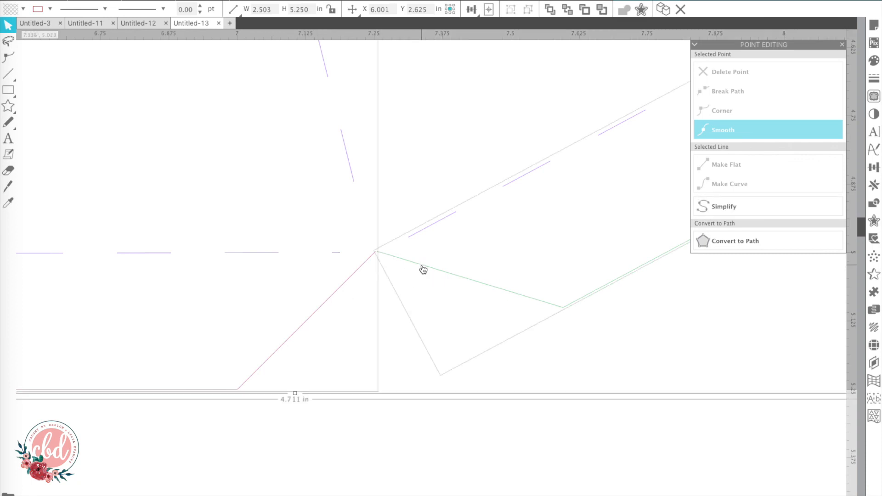
{"action": "right_click", "coordinate": [422, 266]}
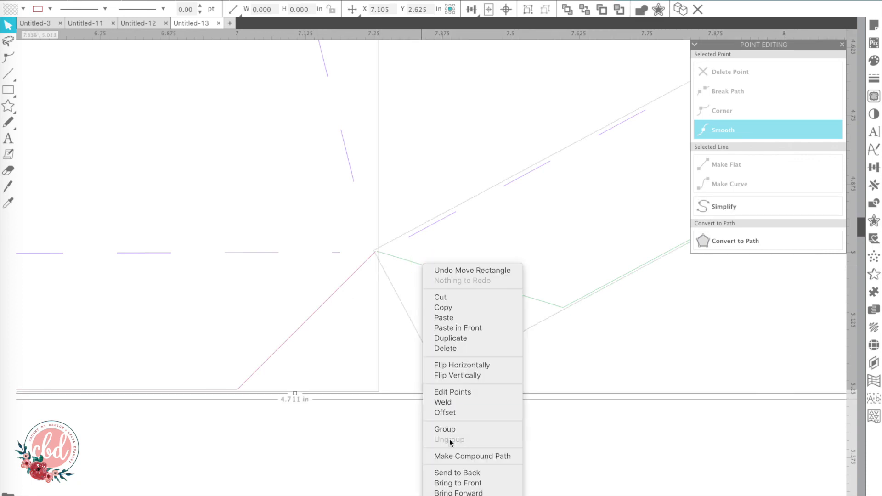
{"action": "left_click", "coordinate": [449, 455]}
{"action": "left_click", "coordinate": [447, 453]}
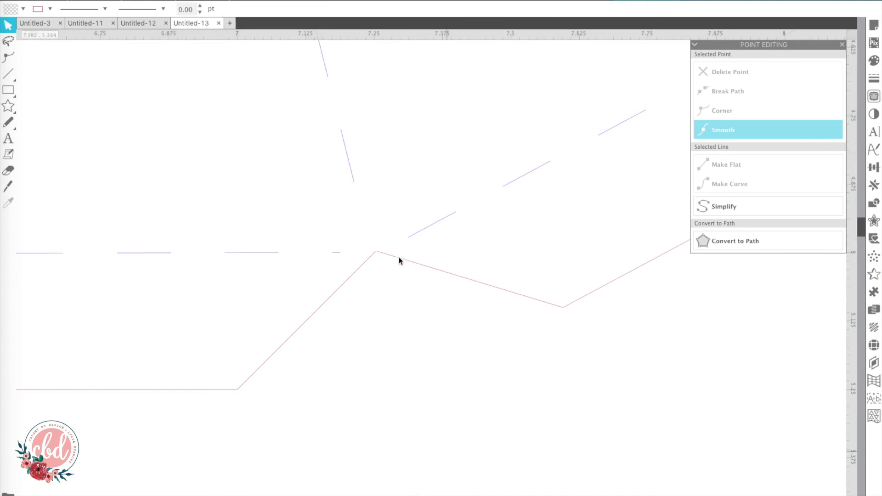
Move the point where the first and second tabs meet so the outline's two ends join cleanly
{"action": "left_click", "coordinate": [397, 257]}
{"action": "double_click", "coordinate": [397, 257]}
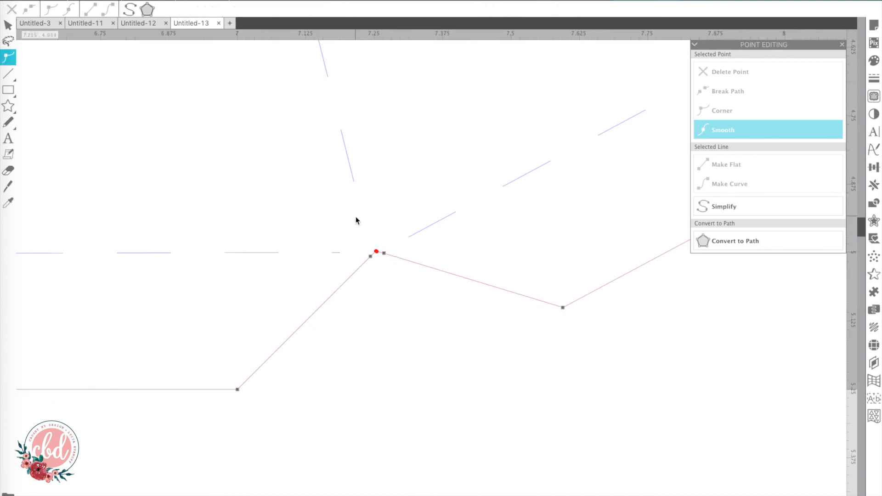
{"action": "scroll", "coordinate": [436, 267], "scroll_direction": "up", "scroll_amount": 3}
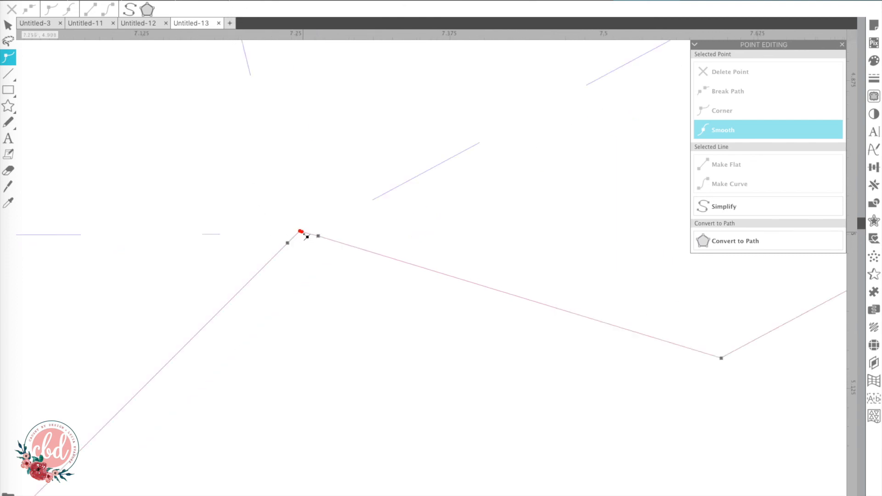
{"action": "left_click", "coordinate": [299, 233]}
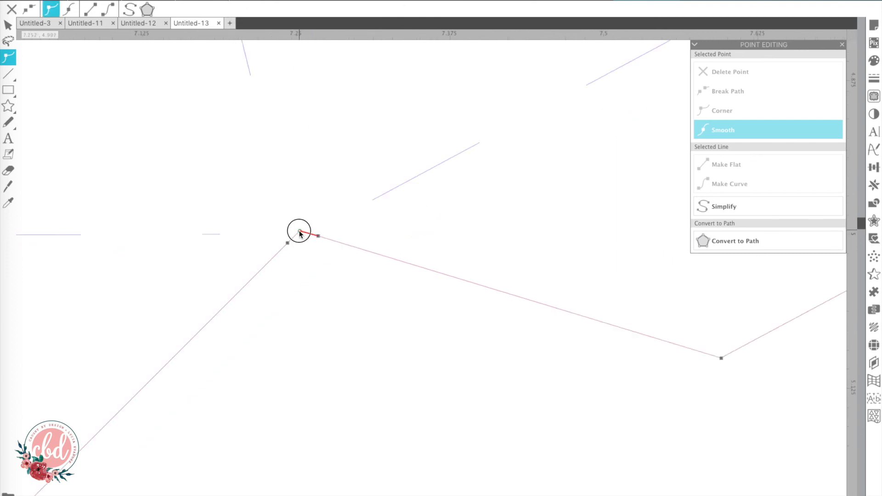
{"action": "left_click", "coordinate": [299, 255]}
Set the third green glue tab's line thickness to 0 pt
{"action": "scroll", "coordinate": [301, 236], "scroll_direction": "right", "scroll_amount": 6}
{"action": "scroll", "coordinate": [301, 236], "scroll_direction": "up", "scroll_amount": 1}
{"action": "left_click", "coordinate": [255, 0]}
{"action": "left_click", "coordinate": [255, 0]}
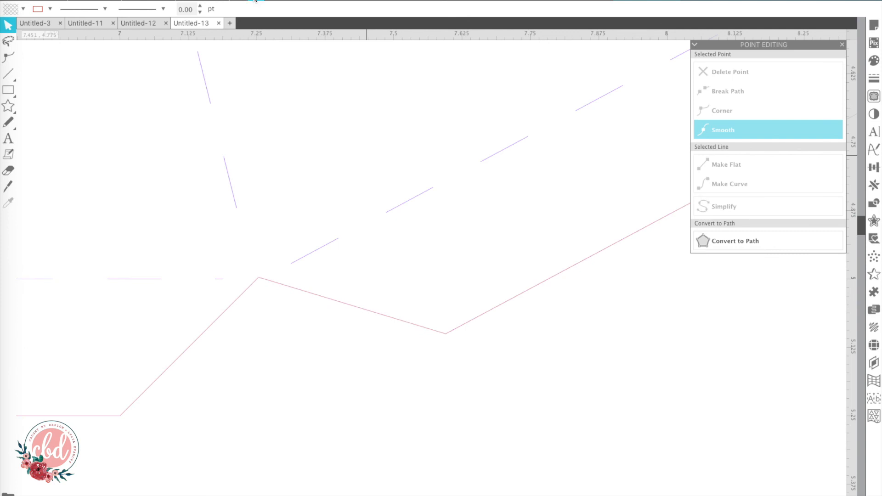
{"action": "scroll", "coordinate": [291, 61], "scroll_direction": "right", "scroll_amount": 6}
{"action": "scroll", "coordinate": [291, 61], "scroll_direction": "up", "scroll_amount": 4}
{"action": "scroll", "coordinate": [291, 62], "scroll_direction": "right", "scroll_amount": 5}
{"action": "scroll", "coordinate": [291, 62], "scroll_direction": "up", "scroll_amount": 4}
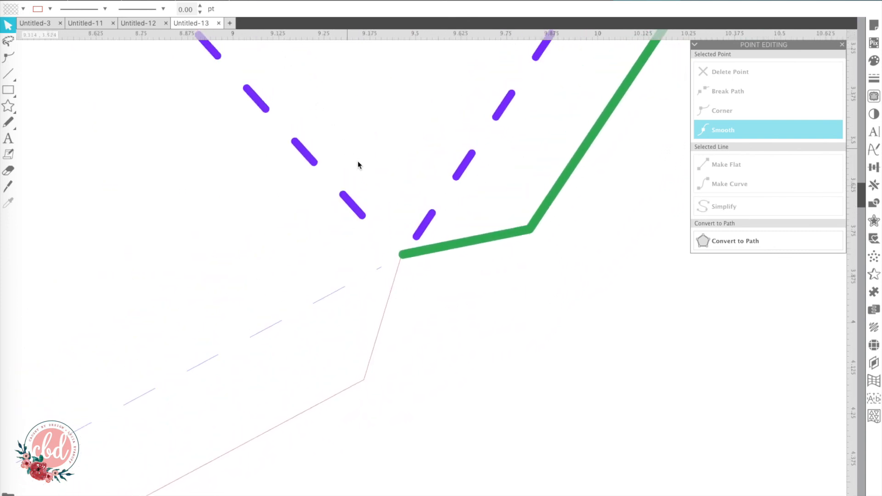
{"action": "left_click", "coordinate": [441, 243]}
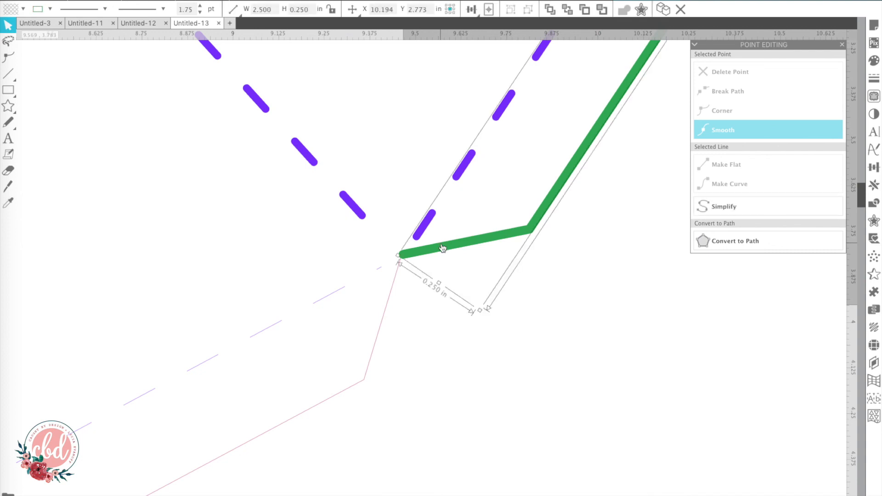
{"action": "left_click_drag", "start_coordinate": [191, 9], "coordinate": [163, 10]}
{"action": "type", "text": "0"}
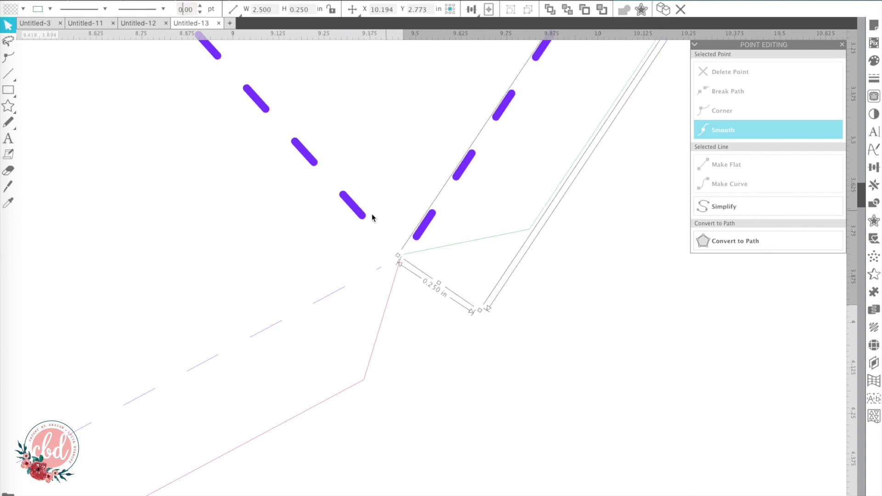
Set the line thickness of the thick dashed purple fold lines beside the third glue tab to 0 pt
{"action": "left_click", "coordinate": [358, 219]}
{"action": "left_click_drag", "start_coordinate": [193, 9], "coordinate": [164, 10]}
{"action": "type", "text": "0"}
{"action": "key", "text": "Return"}
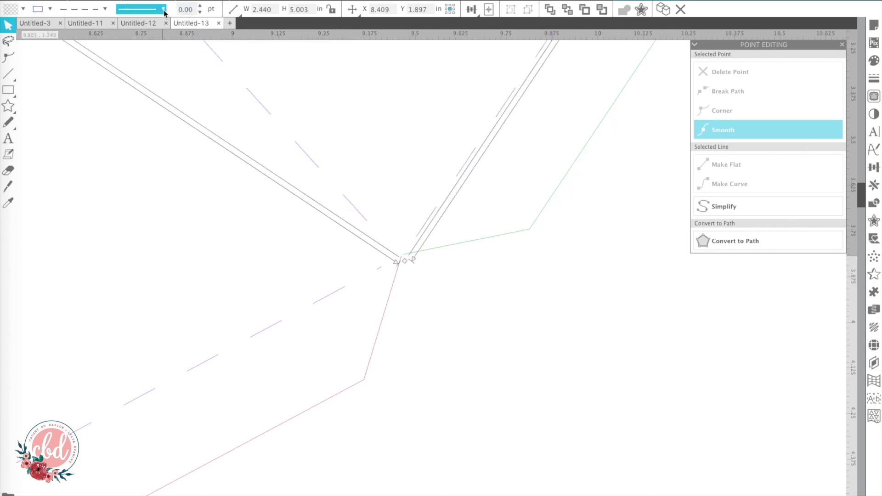
{"action": "left_click", "coordinate": [453, 348]}
Combine the dark pink outline with the third green glue tab into one cut outline
{"action": "left_click", "coordinate": [454, 250]}
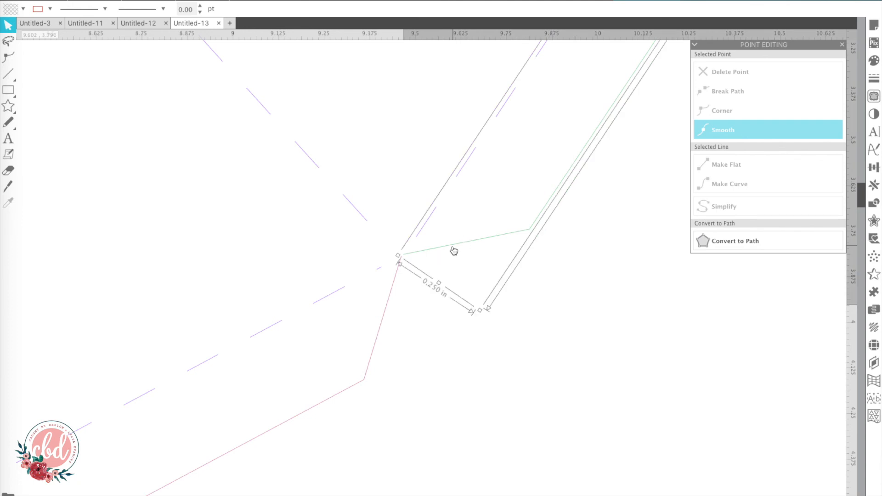
{"action": "left_click", "coordinate": [385, 313]}
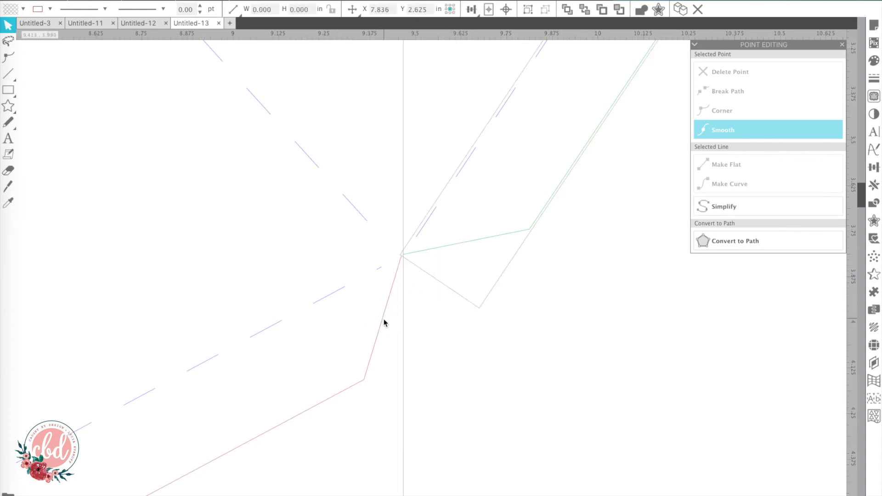
{"action": "right_click", "coordinate": [384, 322]}
{"action": "left_click", "coordinate": [409, 455]}
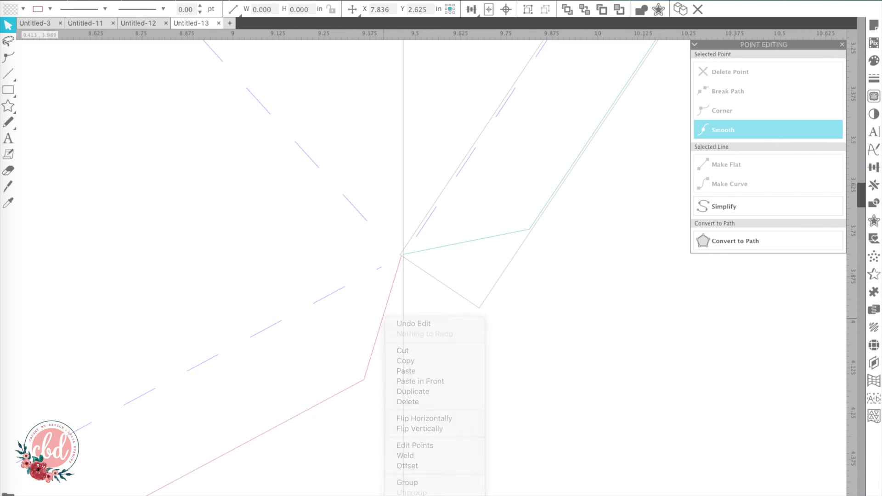
Move the point where the second and third tabs meet so the outline's two ends join cleanly
{"action": "double_click", "coordinate": [394, 296]}
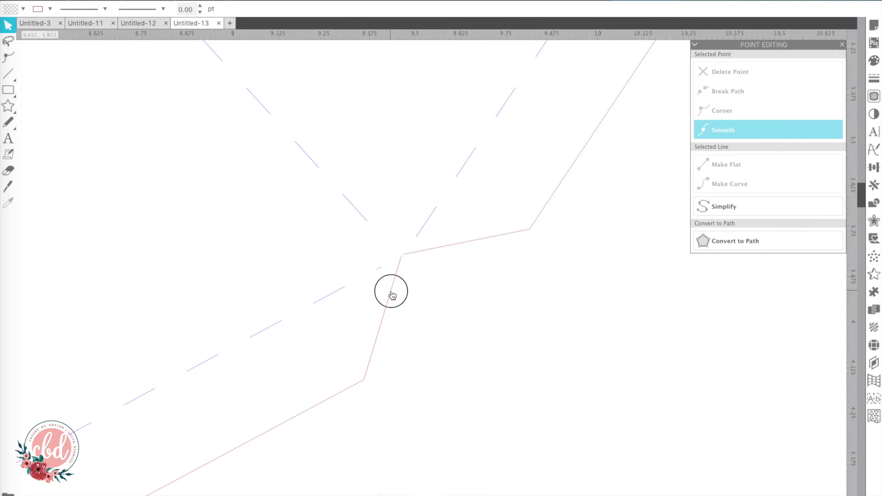
{"action": "left_click", "coordinate": [404, 255]}
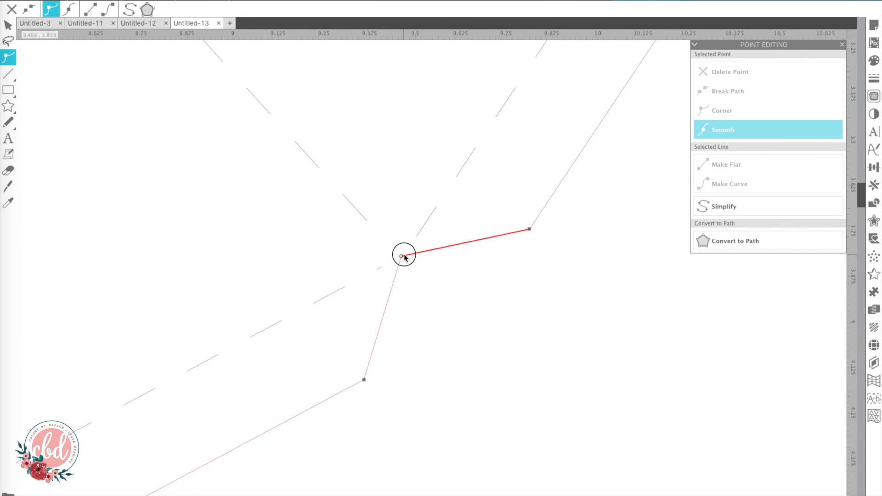
{"action": "left_click", "coordinate": [421, 295]}
Set the line thickness of the fourth green glue tab, its adjacent dashed purple folds and the dark pink upper edge to 0 pt
{"action": "scroll", "coordinate": [421, 295], "scroll_direction": "up", "scroll_amount": 5}
{"action": "scroll", "coordinate": [421, 295], "scroll_direction": "right", "scroll_amount": 4}
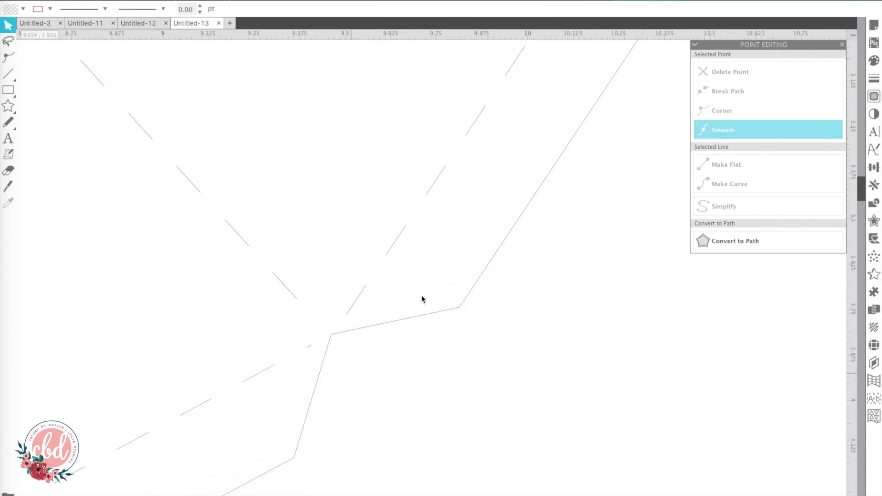
{"action": "left_click", "coordinate": [256, 1]}
{"action": "left_click", "coordinate": [256, 0]}
{"action": "left_click", "coordinate": [255, 0]}
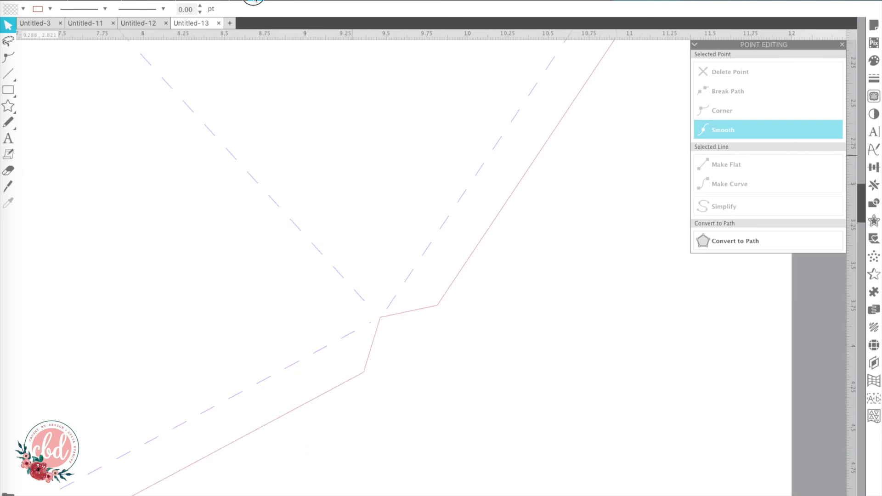
{"action": "scroll", "coordinate": [256, 108], "scroll_direction": "up", "scroll_amount": 10}
{"action": "scroll", "coordinate": [256, 108], "scroll_direction": "right", "scroll_amount": 4}
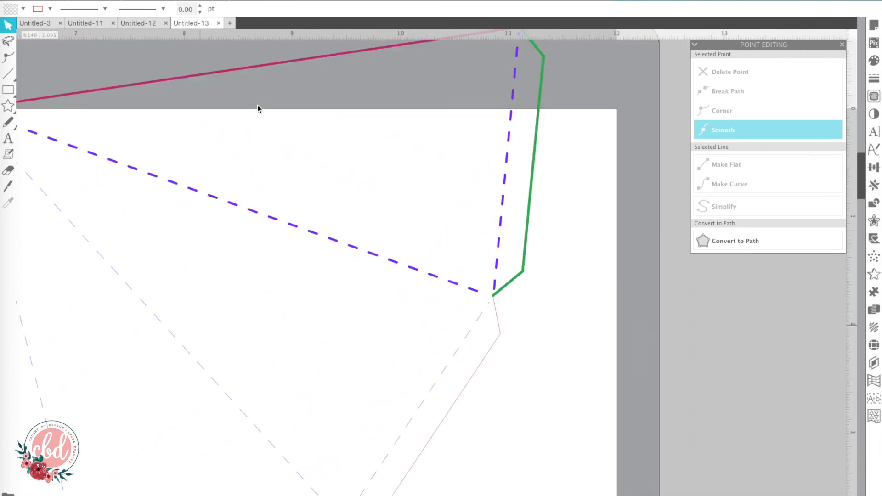
{"action": "scroll", "coordinate": [258, 108], "scroll_direction": "right", "scroll_amount": 1}
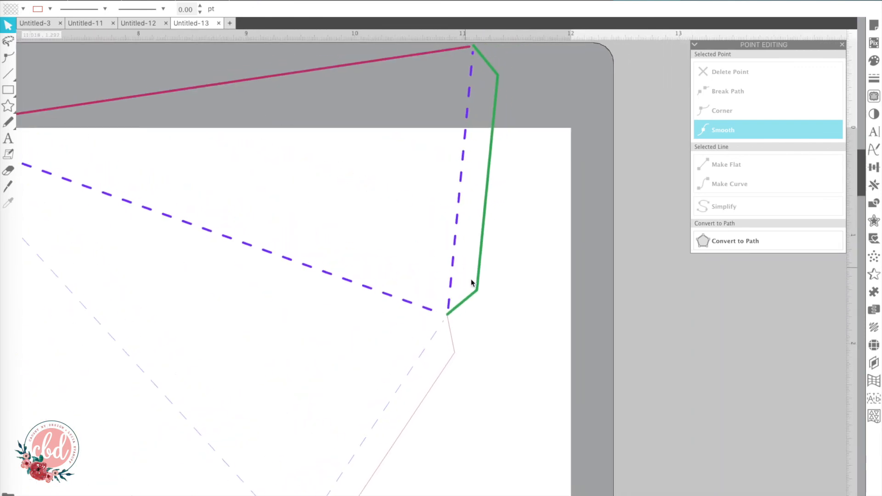
{"action": "left_click", "coordinate": [476, 298]}
{"action": "left_click", "coordinate": [451, 287], "text": "shift"}
{"action": "left_click", "coordinate": [284, 75], "text": "shift"}
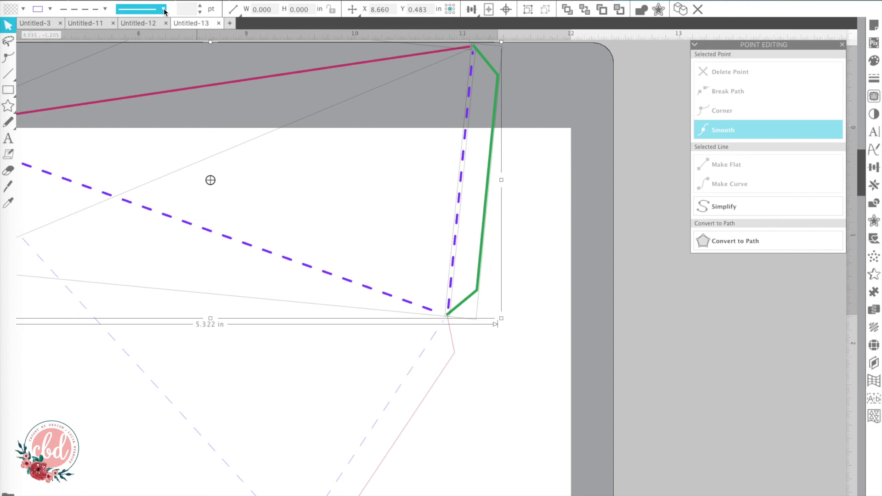
{"action": "left_click", "coordinate": [194, 8]}
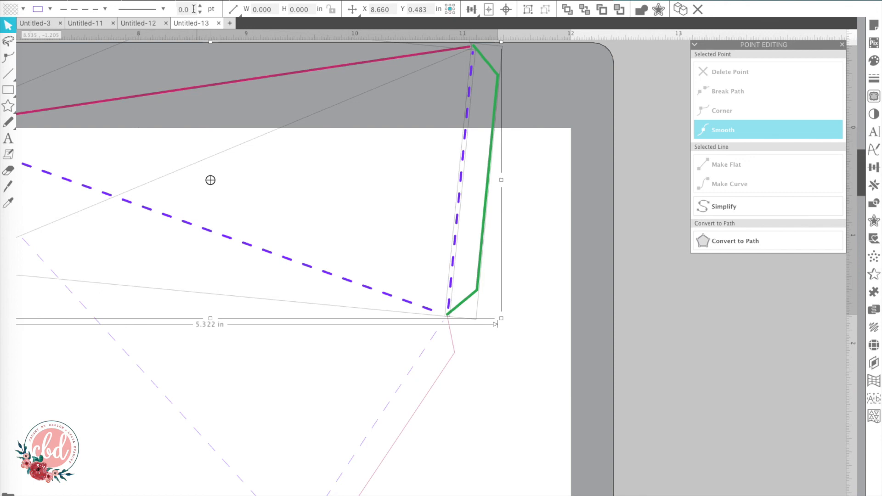
{"action": "key", "text": "Return"}
{"action": "left_click", "coordinate": [502, 249]}
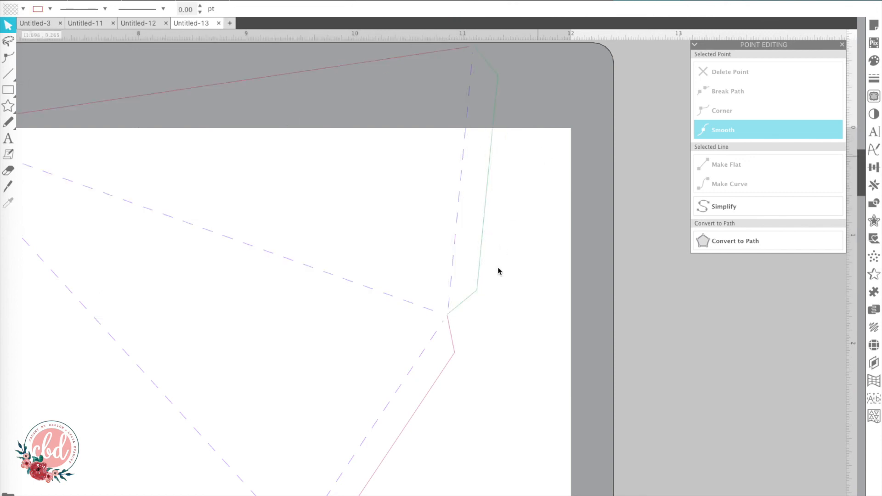
Combine the dark pink outline, the fourth green glue tab and the upper dark pink edge into one compound path
{"action": "left_click", "coordinate": [474, 301]}
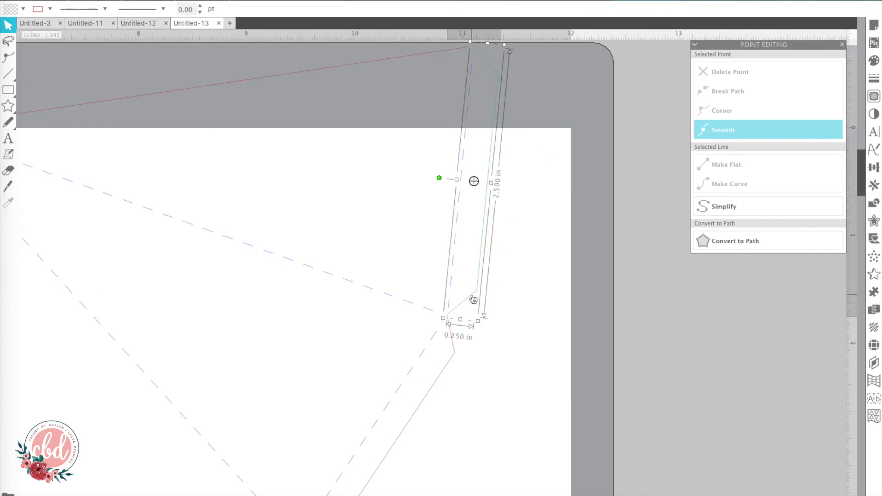
{"action": "left_click", "coordinate": [452, 366]}
{"action": "left_click", "coordinate": [449, 359]}
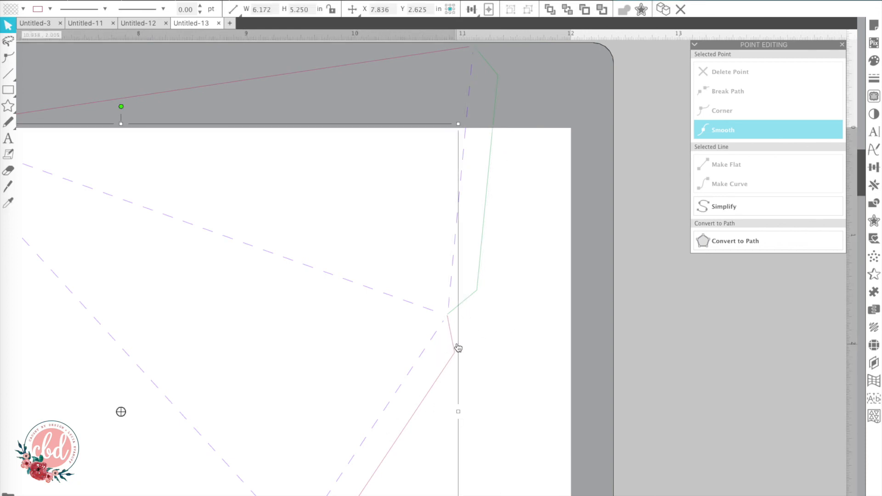
{"action": "left_click", "coordinate": [473, 300]}
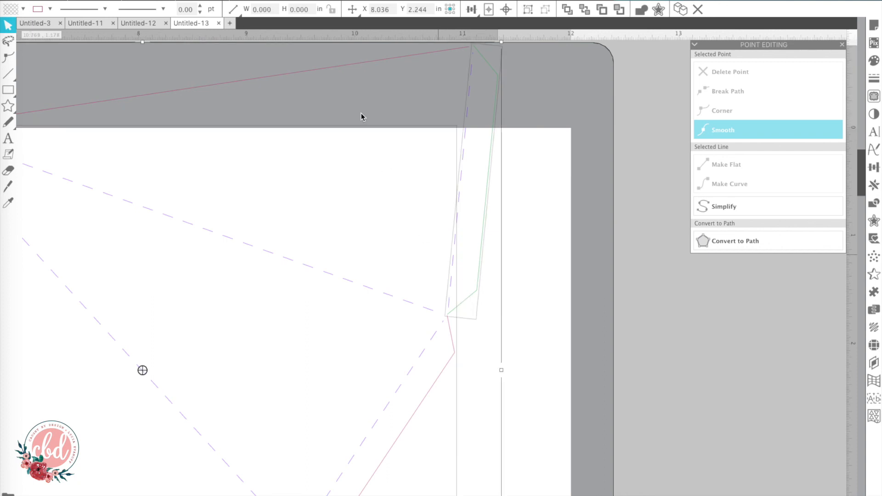
{"action": "left_click", "coordinate": [354, 65], "text": "shift"}
{"action": "right_click", "coordinate": [261, 85]}
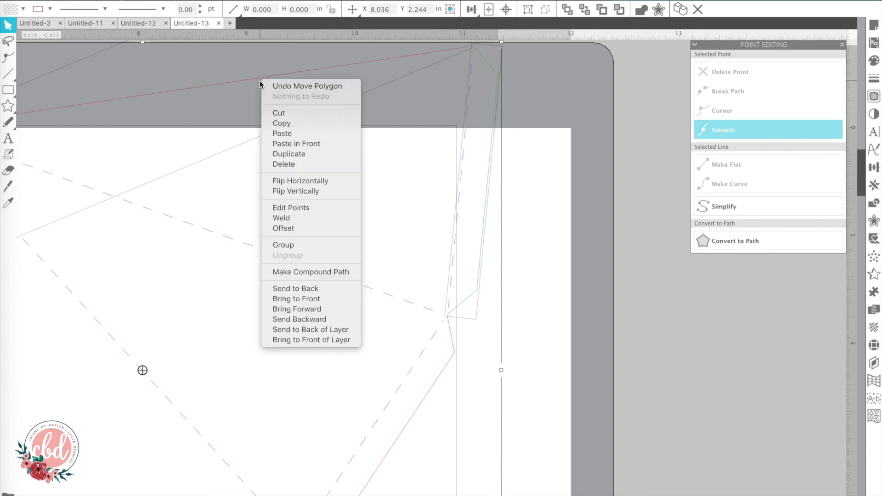
{"action": "left_click", "coordinate": [295, 272]}
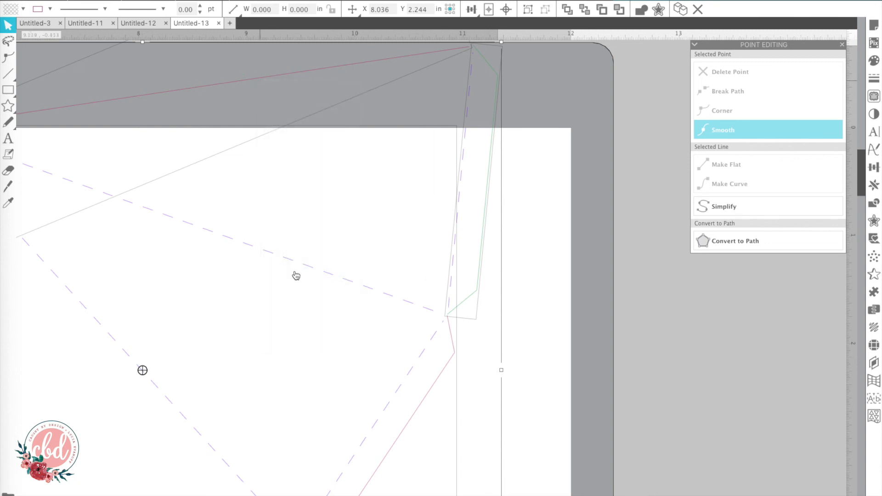
Move the point where the third and fourth tabs meet so the outline's two ends join cleanly
{"action": "double_click", "coordinate": [474, 299]}
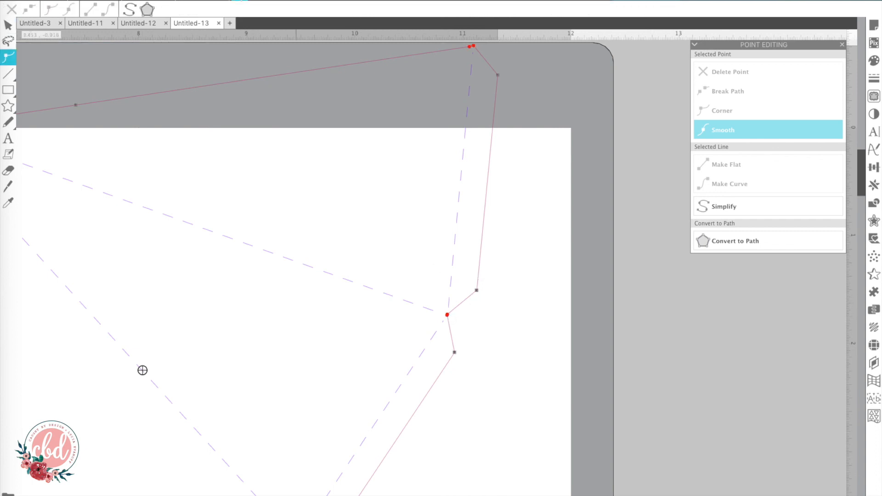
{"action": "scroll", "coordinate": [436, 268], "scroll_direction": "up", "scroll_amount": 5}
{"action": "scroll", "coordinate": [278, 173], "scroll_direction": "down", "scroll_amount": 3}
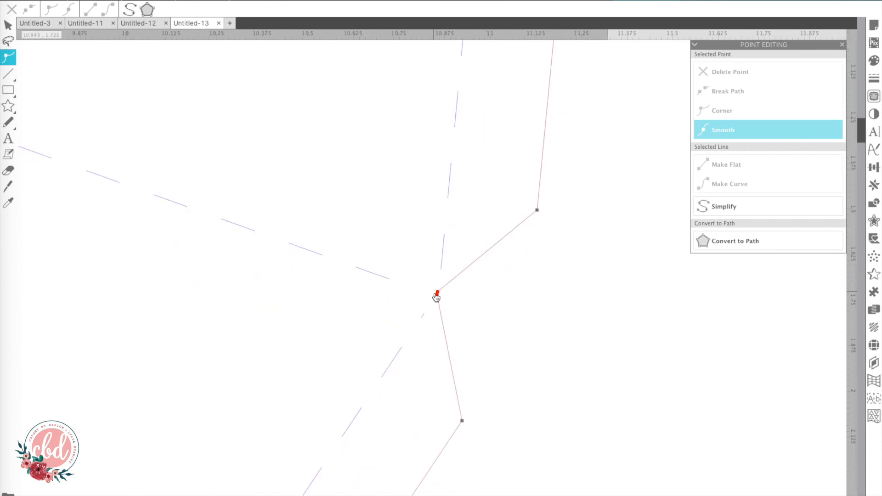
{"action": "left_click", "coordinate": [438, 293]}
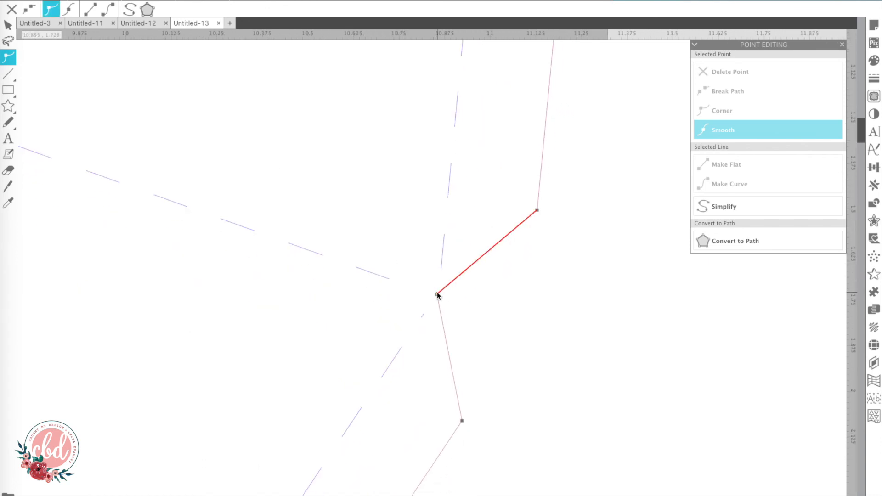
{"action": "scroll", "coordinate": [492, 299], "scroll_direction": "up", "scroll_amount": 1}
{"action": "left_click", "coordinate": [492, 300]}
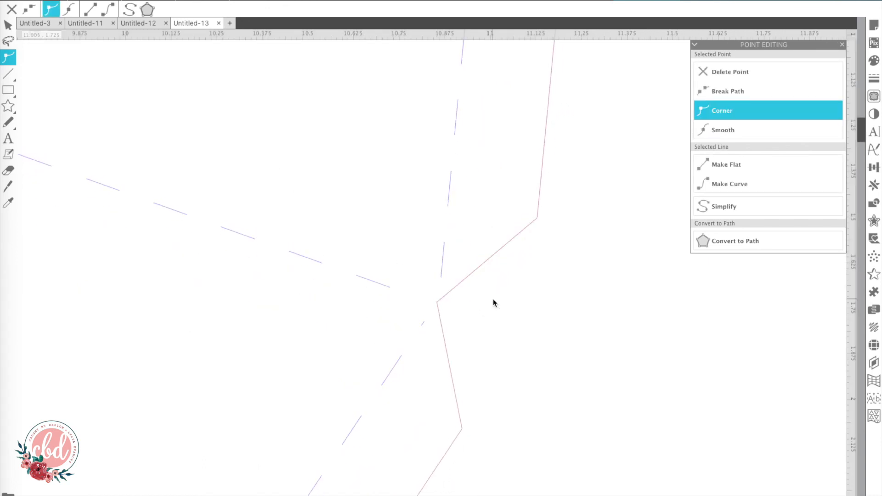
{"action": "left_click", "coordinate": [462, 286]}
Join the upper dark pink edge to the outer end of the fourth tab by moving its end point
{"action": "scroll", "coordinate": [462, 286], "scroll_direction": "up", "scroll_amount": 5}
{"action": "scroll", "coordinate": [462, 286], "scroll_direction": "up", "scroll_amount": 15}
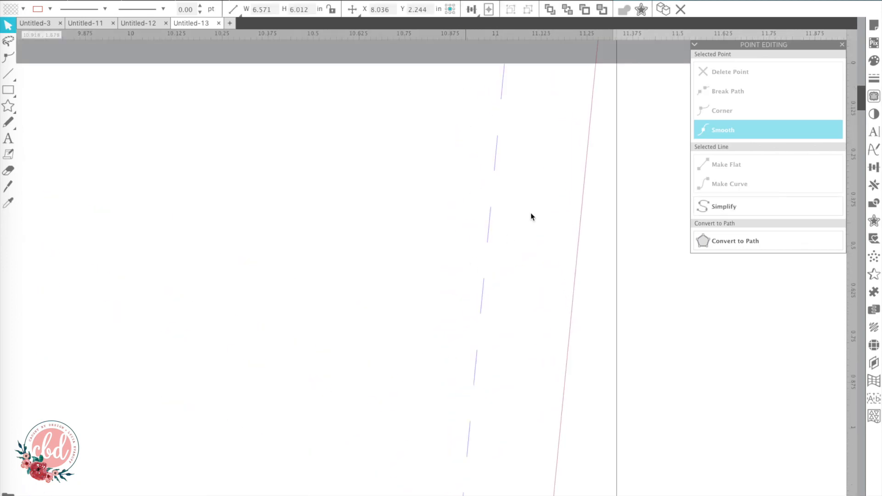
{"action": "scroll", "coordinate": [518, 216], "scroll_direction": "up", "scroll_amount": 8}
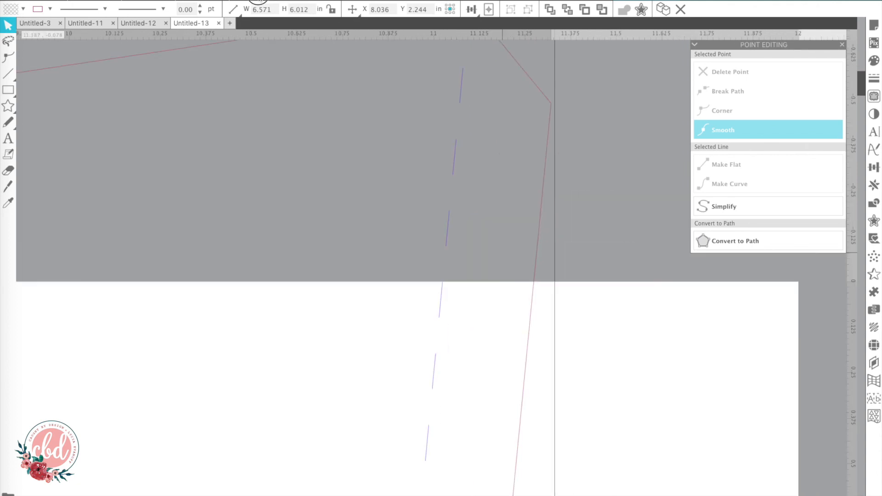
{"action": "left_click", "coordinate": [258, 0]}
{"action": "left_click", "coordinate": [258, 0]}
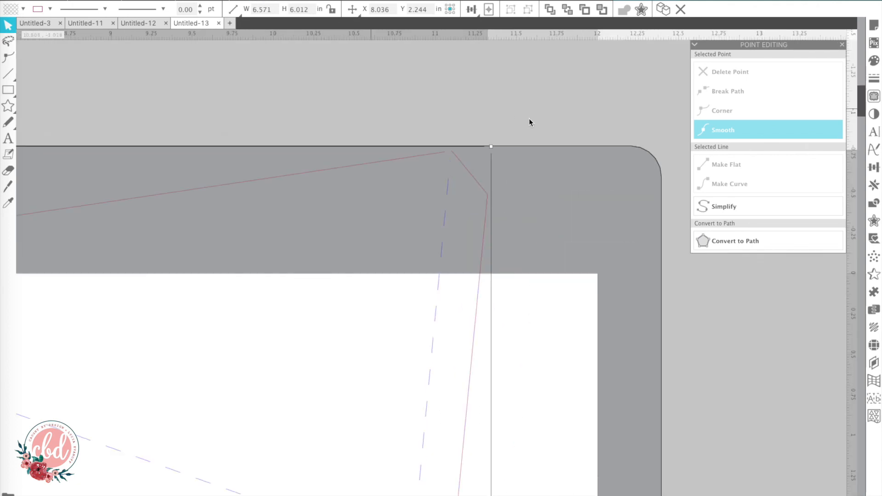
{"action": "left_click", "coordinate": [533, 112]}
{"action": "double_click", "coordinate": [487, 194]}
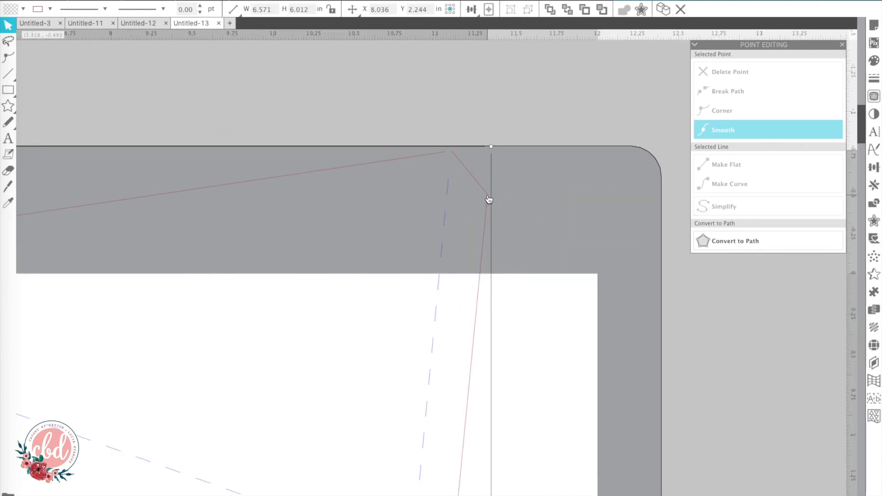
{"action": "left_click", "coordinate": [444, 152]}
Join the outline's two straight edges at the cone's apex and check the point there
{"action": "scroll", "coordinate": [335, 233], "scroll_direction": "left", "scroll_amount": 8}
{"action": "scroll", "coordinate": [336, 233], "scroll_direction": "down", "scroll_amount": 4}
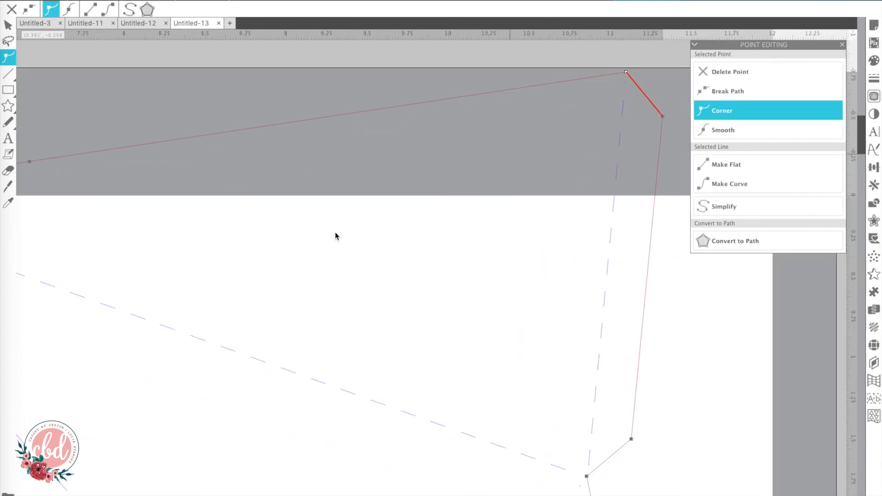
{"action": "scroll", "coordinate": [336, 236], "scroll_direction": "left", "scroll_amount": 10}
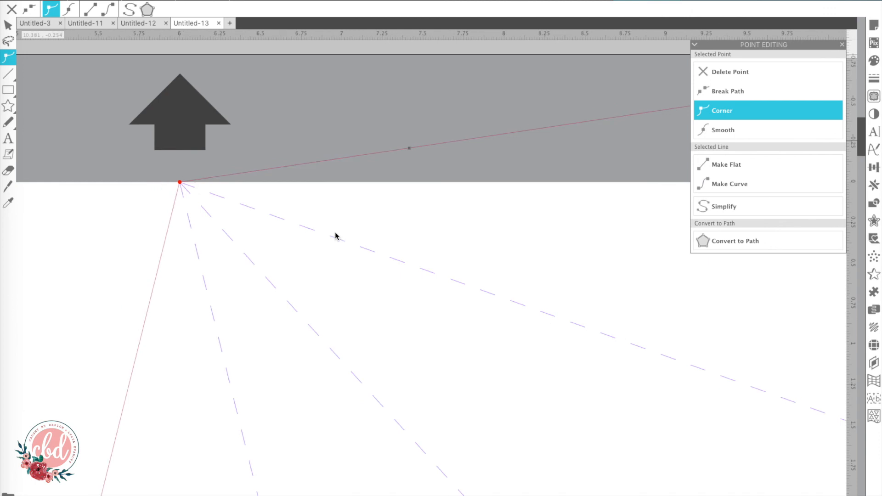
{"action": "scroll", "coordinate": [335, 236], "scroll_direction": "down", "scroll_amount": 1}
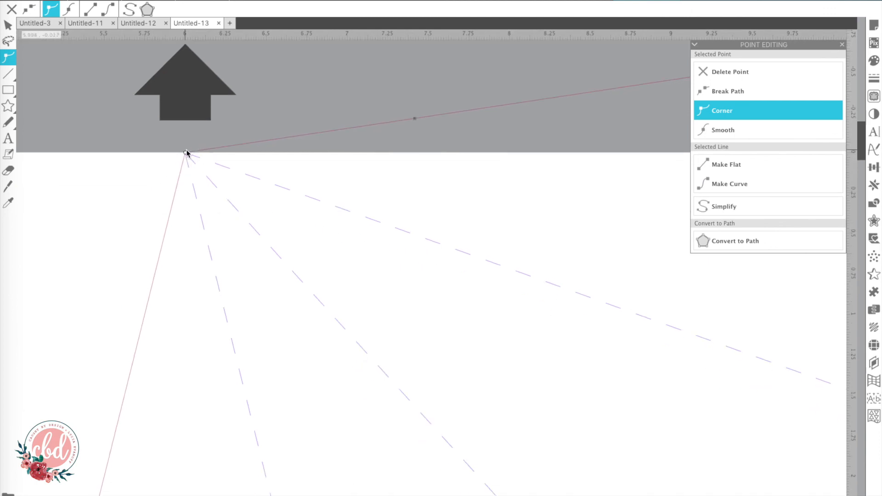
{"action": "left_click", "coordinate": [163, 178]}
{"action": "left_click", "coordinate": [179, 191]}
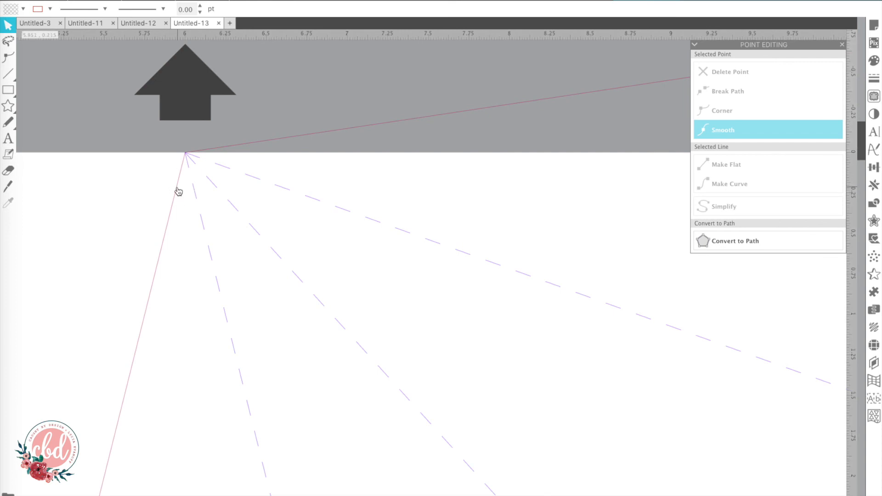
{"action": "double_click", "coordinate": [179, 192]}
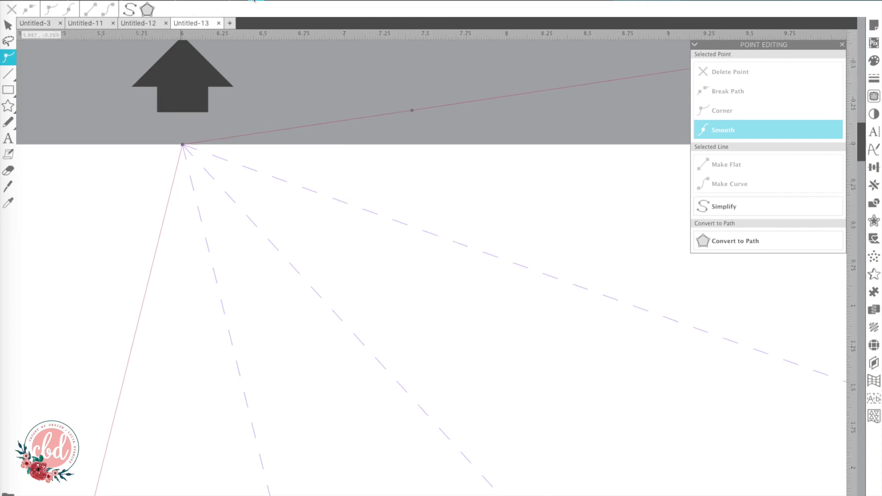
{"action": "scroll", "coordinate": [435, 427], "scroll_direction": "down", "scroll_amount": 3}
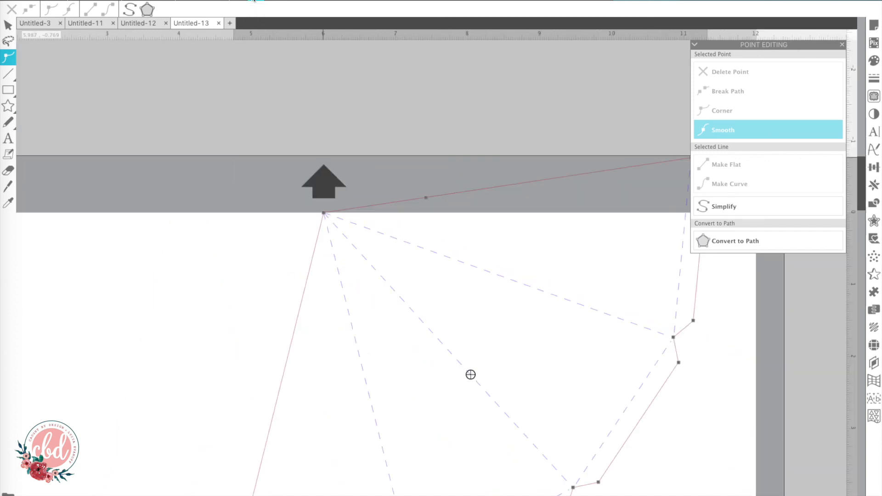
{"action": "scroll", "coordinate": [470, 375], "scroll_direction": "down", "scroll_amount": 2}
{"action": "left_click", "coordinate": [174, 112]}
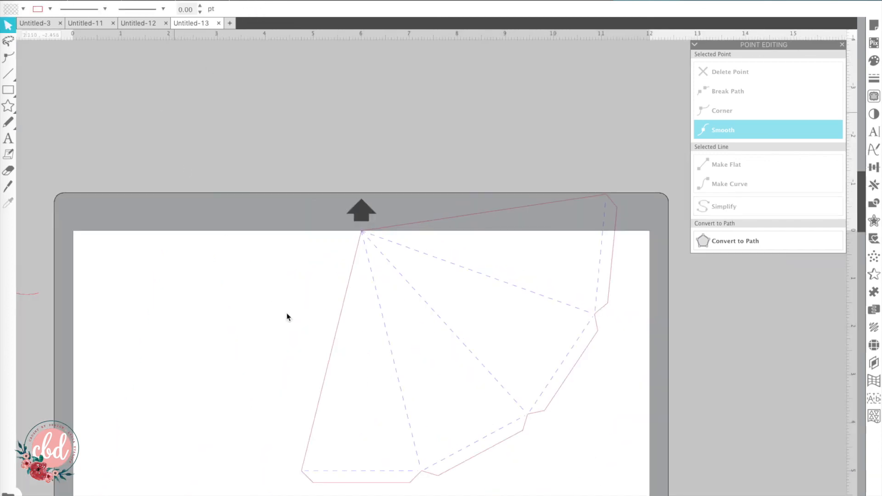
Fill the closed cone outline with light grey and send it behind the dashed purple fold lines
{"action": "left_click", "coordinate": [320, 404]}
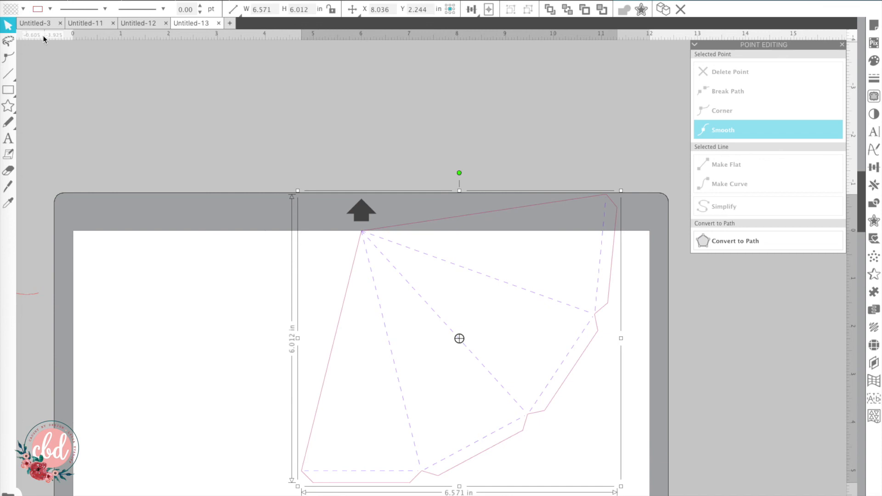
{"action": "left_click", "coordinate": [23, 9]}
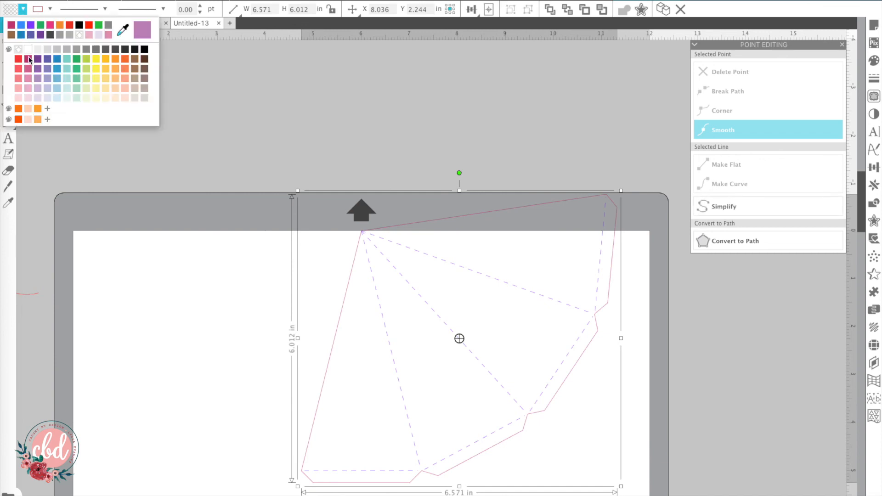
{"action": "left_click", "coordinate": [18, 79]}
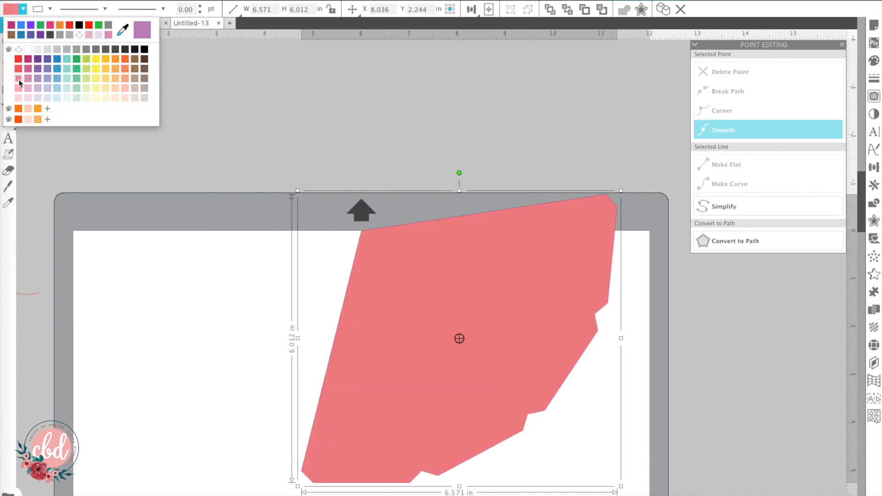
{"action": "left_click", "coordinate": [23, 9]}
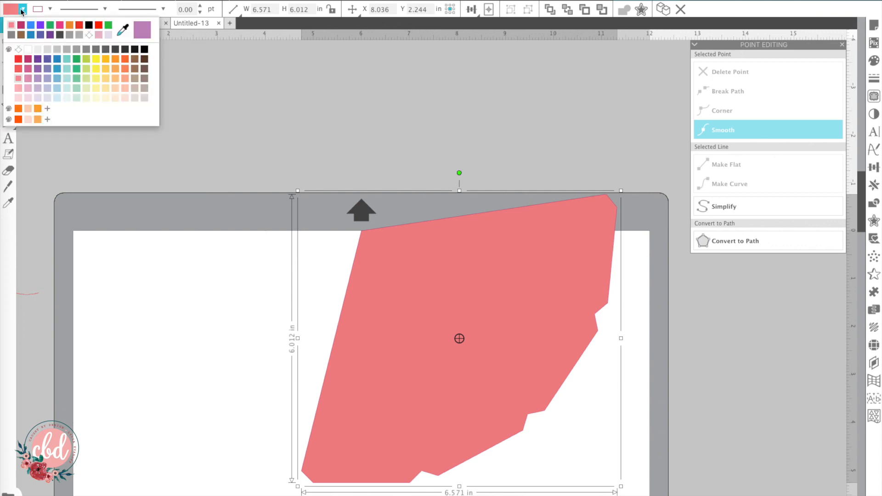
{"action": "left_click", "coordinate": [60, 51]}
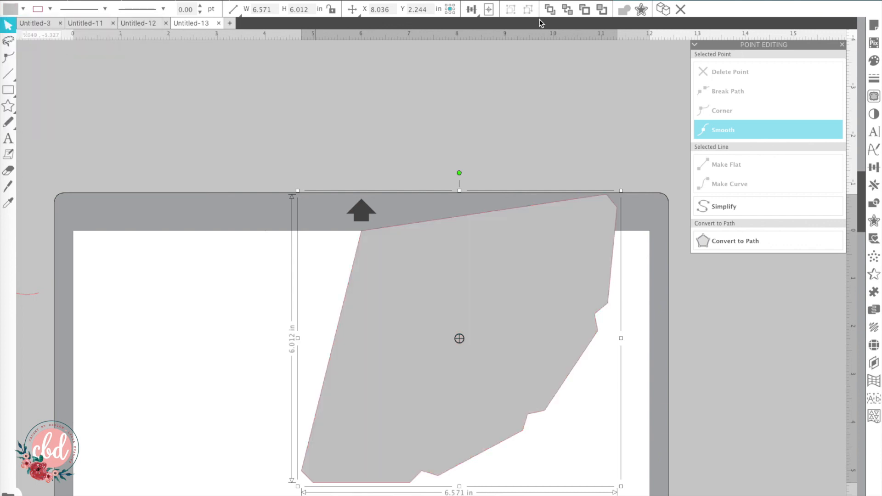
{"action": "left_click", "coordinate": [568, 12]}
{"action": "left_click_drag", "start_coordinate": [319, 239], "coordinate": [626, 472]}
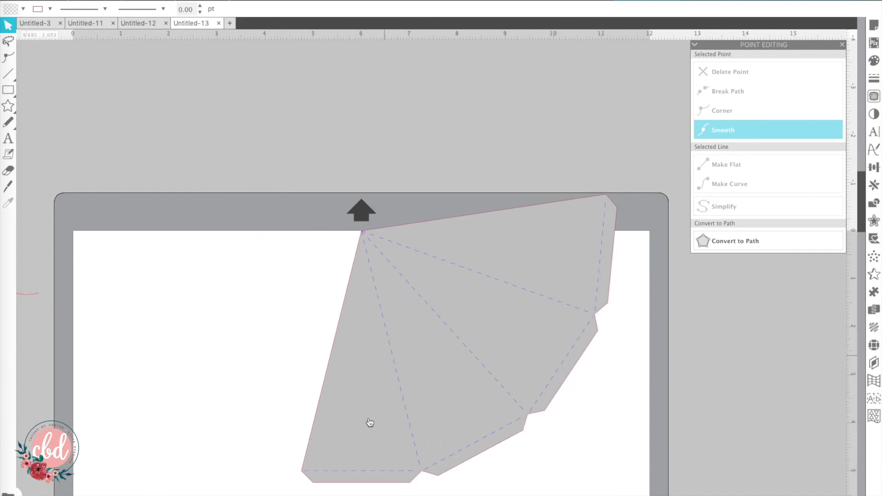
Select all fold lines by their purple line colour, RGB (115,28,249), and combine them into a single object
{"action": "left_click", "coordinate": [368, 472]}
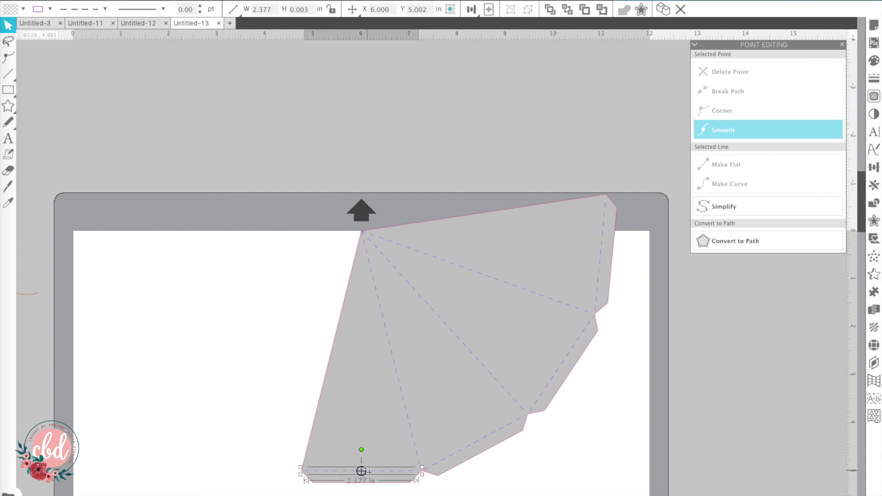
{"action": "left_click", "coordinate": [411, 434]}
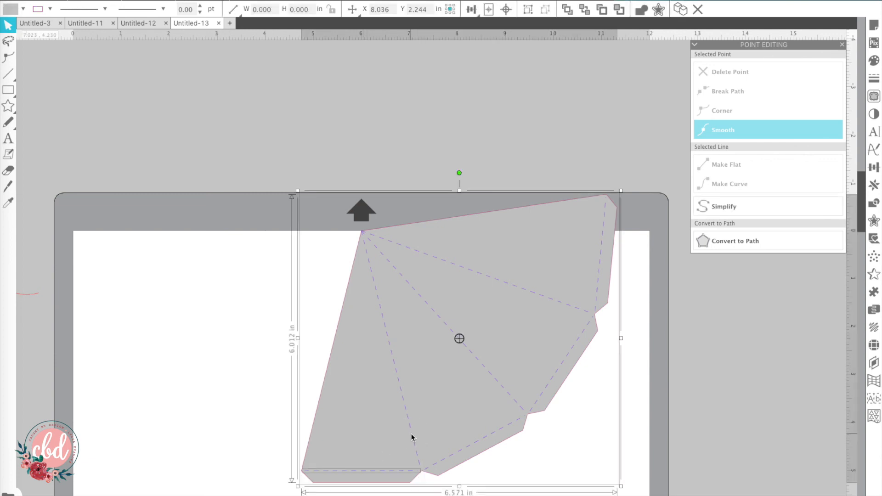
{"action": "left_click", "coordinate": [415, 446]}
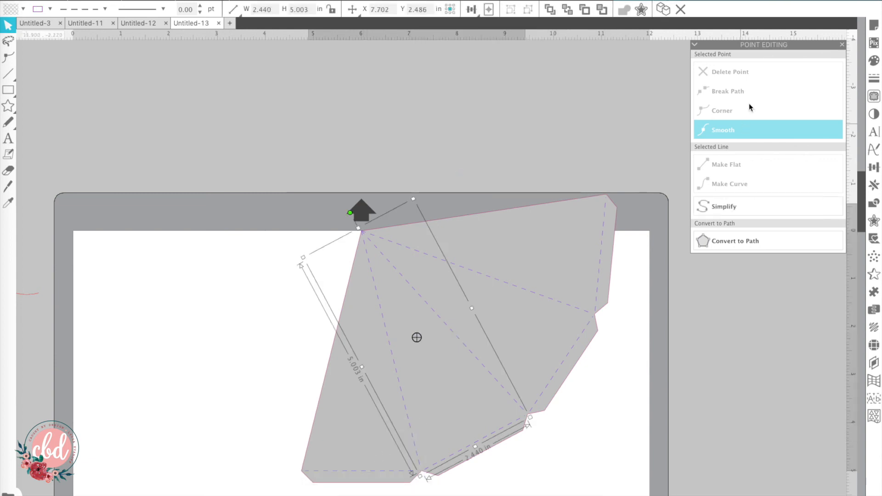
{"action": "left_click", "coordinate": [104, 1]}
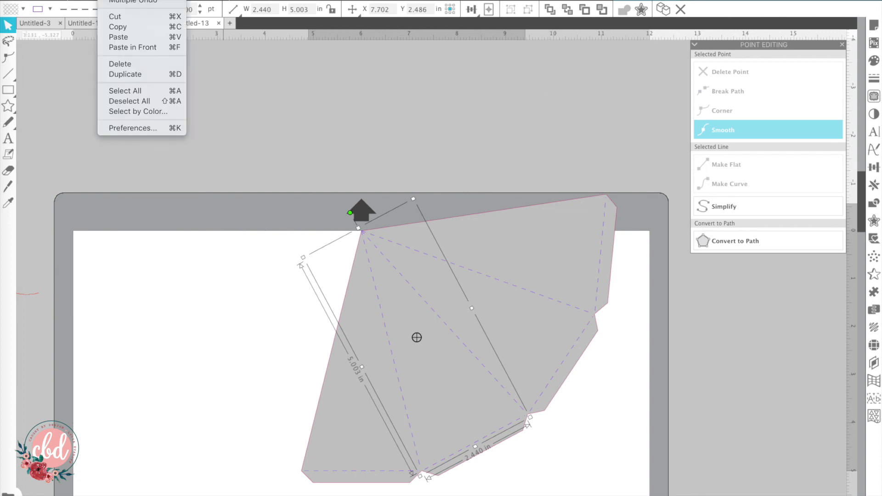
{"action": "left_click", "coordinate": [111, 114]}
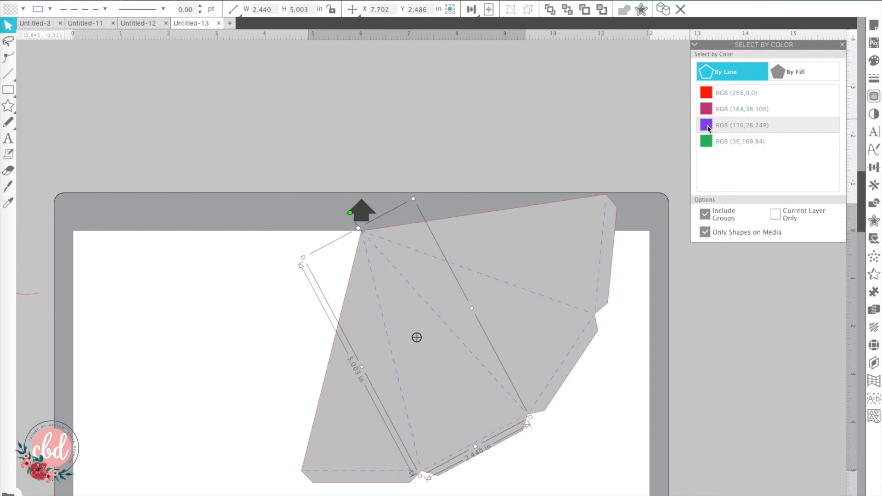
{"action": "left_click", "coordinate": [707, 127]}
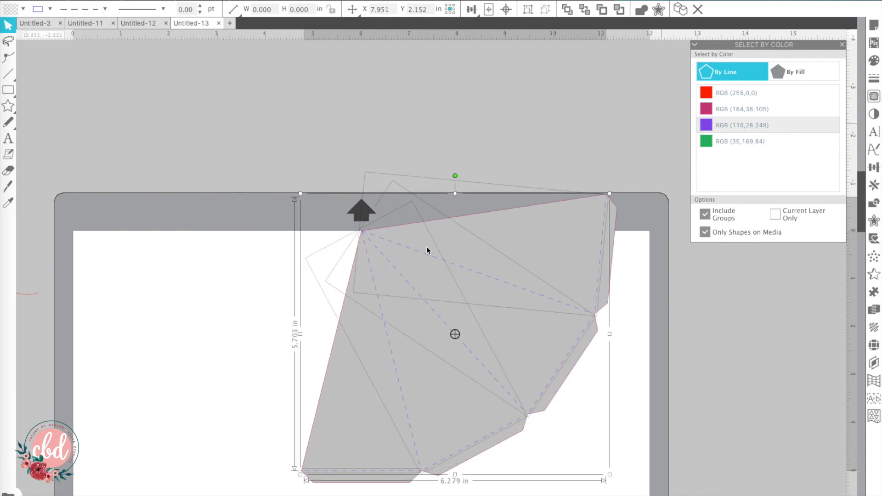
{"action": "right_click", "coordinate": [376, 304]}
{"action": "left_click", "coordinate": [405, 463]}
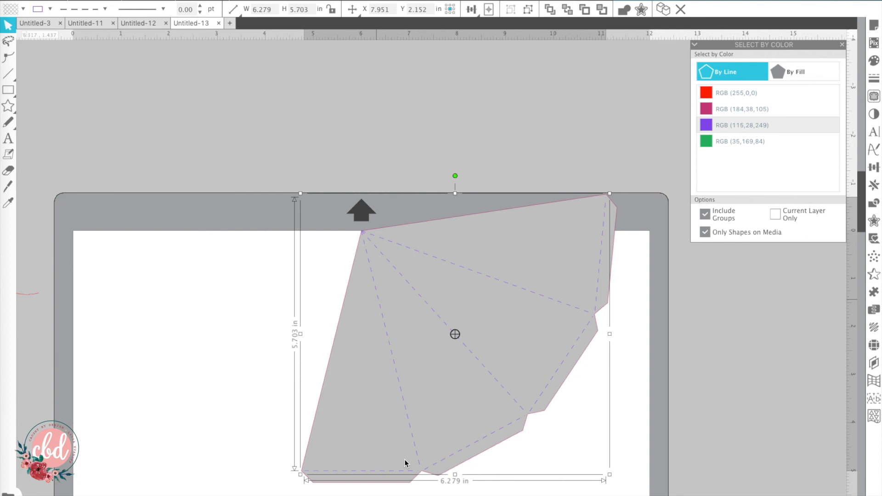
Select the filled cone outline and examine its edges and glue tabs up close against the dashed fold lines
{"action": "left_click", "coordinate": [399, 467]}
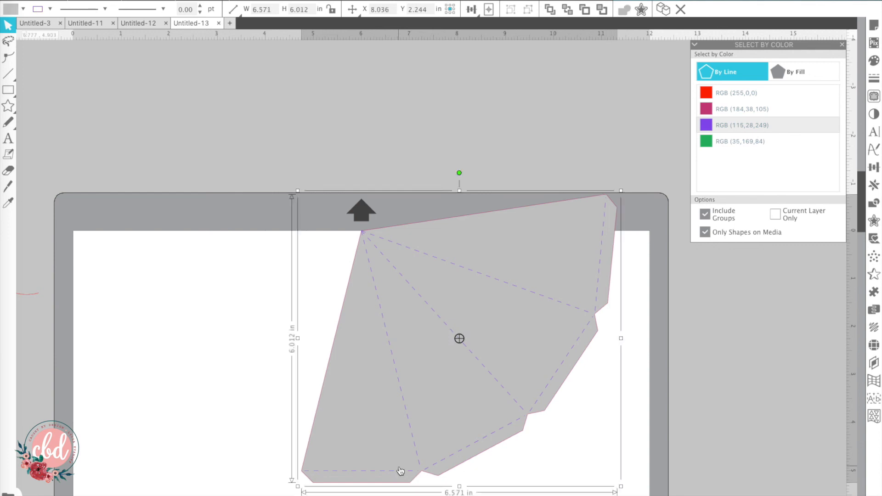
{"action": "left_click", "coordinate": [240, 1]}
{"action": "left_click", "coordinate": [240, 1]}
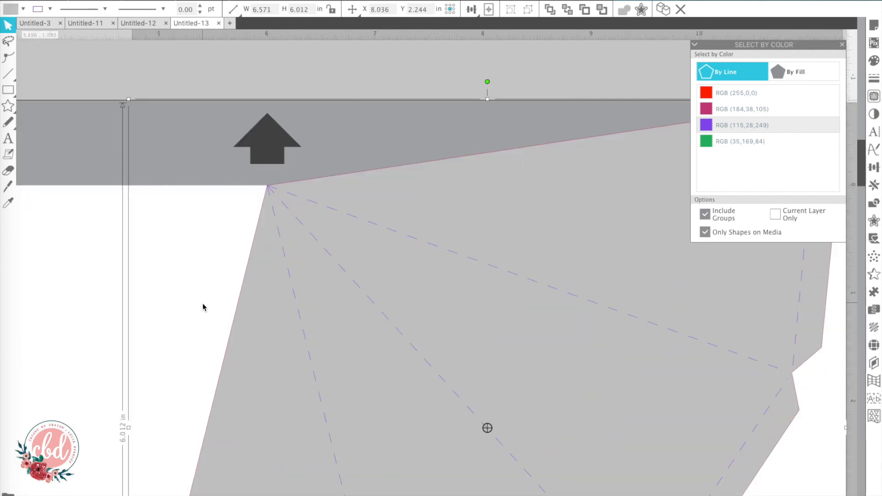
{"action": "scroll", "coordinate": [204, 307], "scroll_direction": "down", "scroll_amount": 5}
{"action": "scroll", "coordinate": [205, 307], "scroll_direction": "down", "scroll_amount": 2}
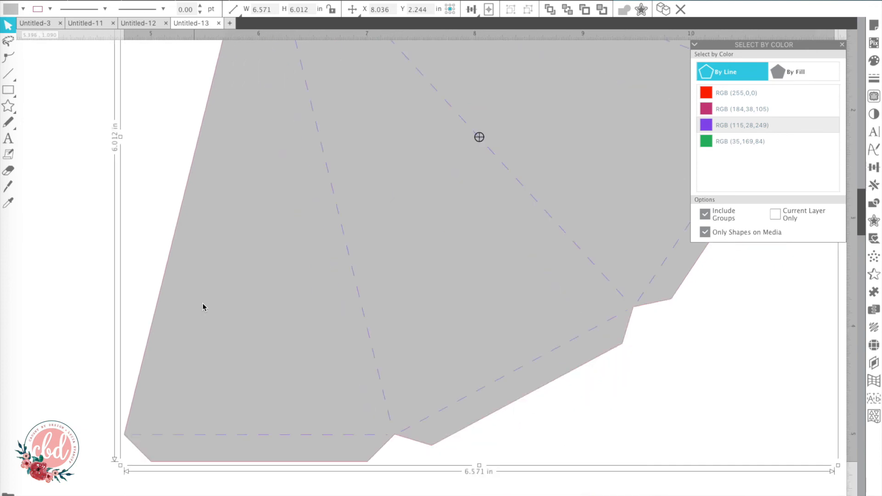